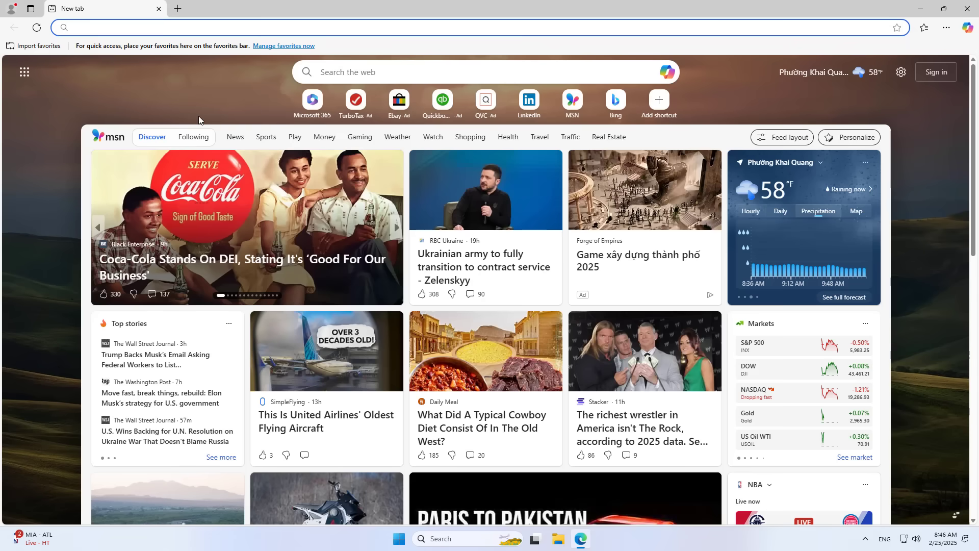
# Step: Search 'omv nas', open openmediavault.org and dismiss the cookie notice
pyautogui.write('omv nas')
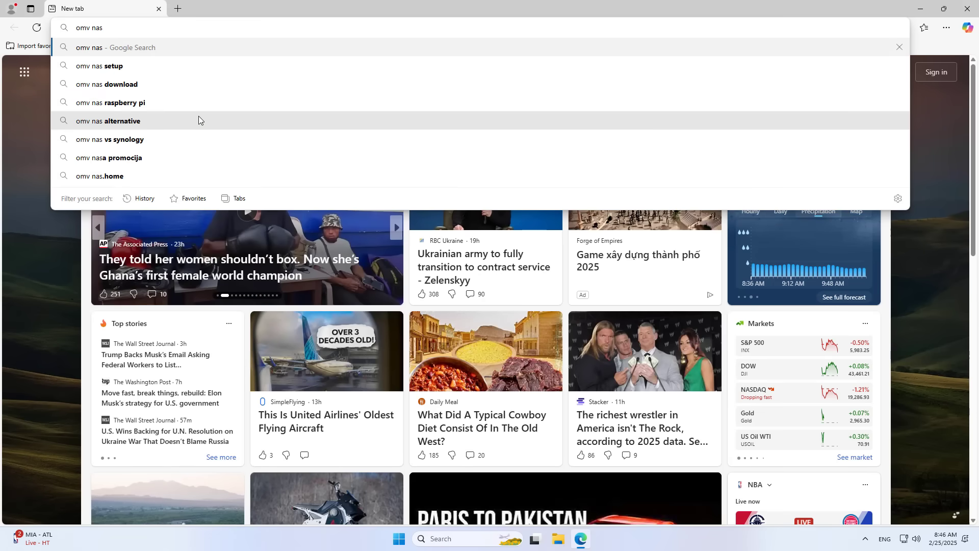
pyautogui.press('Return')
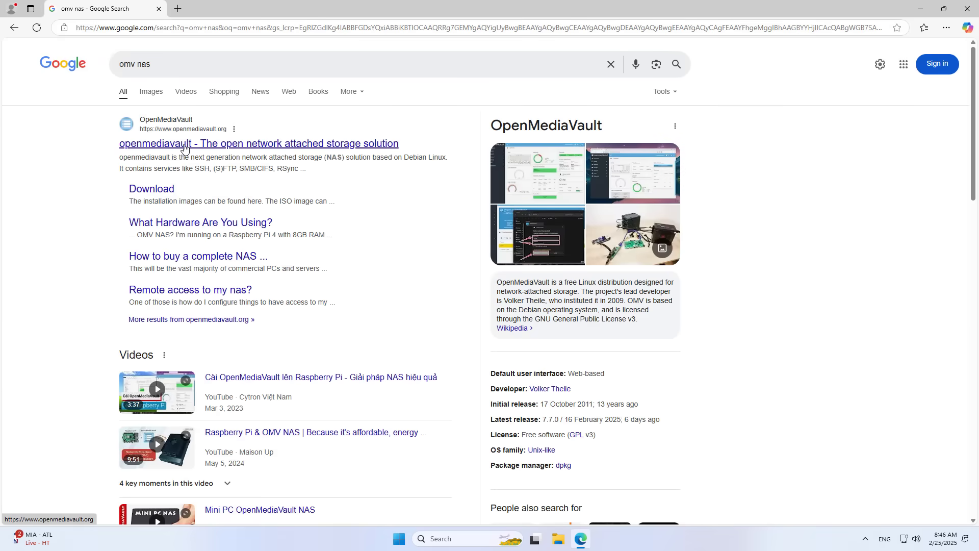
pyautogui.click(184, 148)
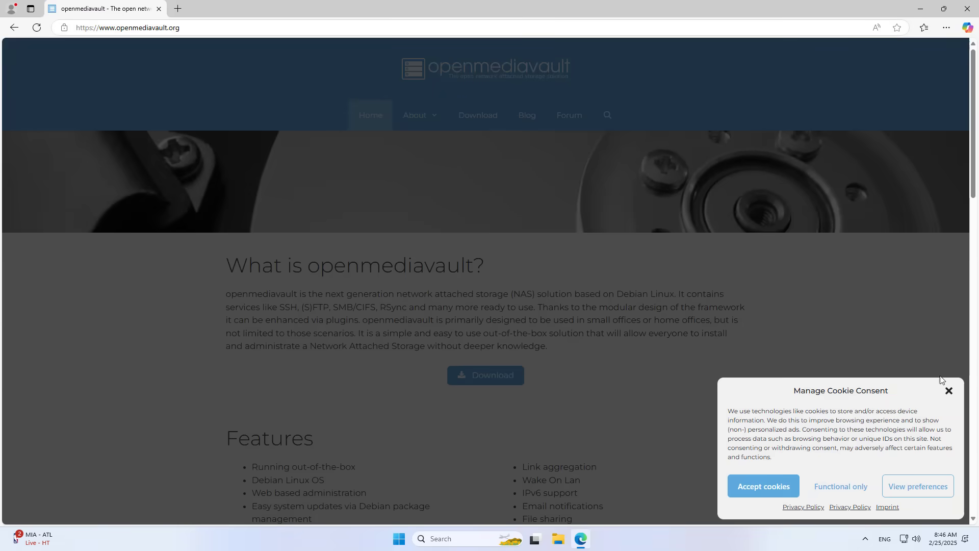
pyautogui.click(948, 391)
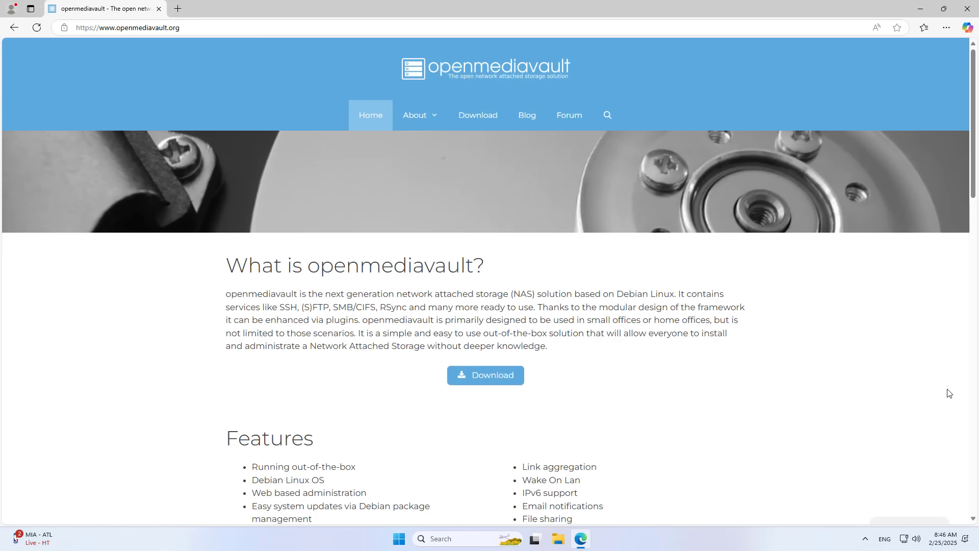
# Step: Download the stable openmediavault 7.4.17 ISO, then start a new tab
pyautogui.click(482, 380)
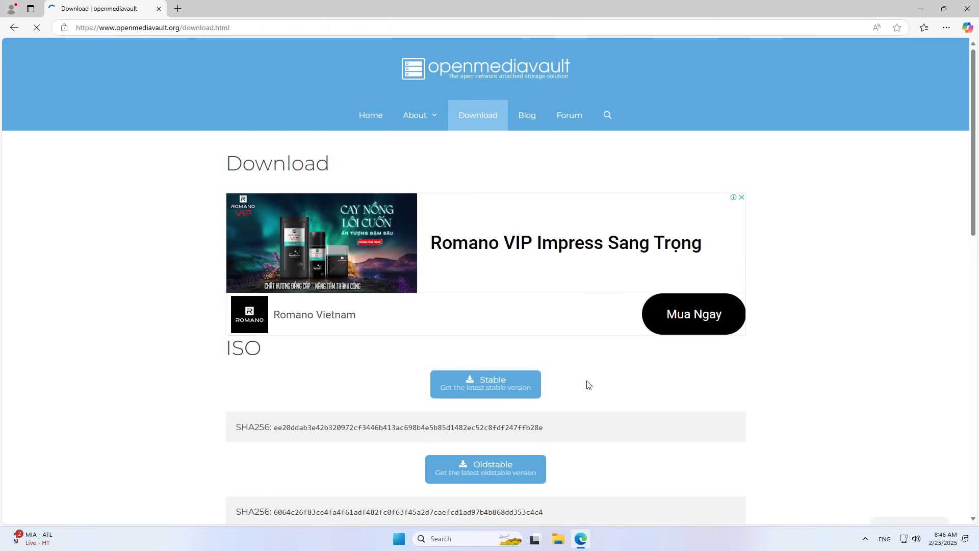
pyautogui.click(494, 390)
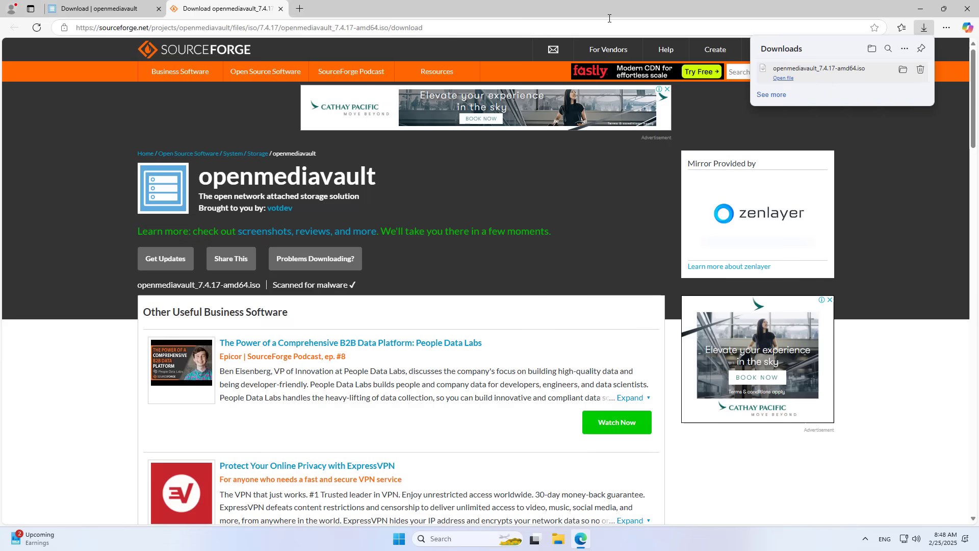
pyautogui.click(302, 8)
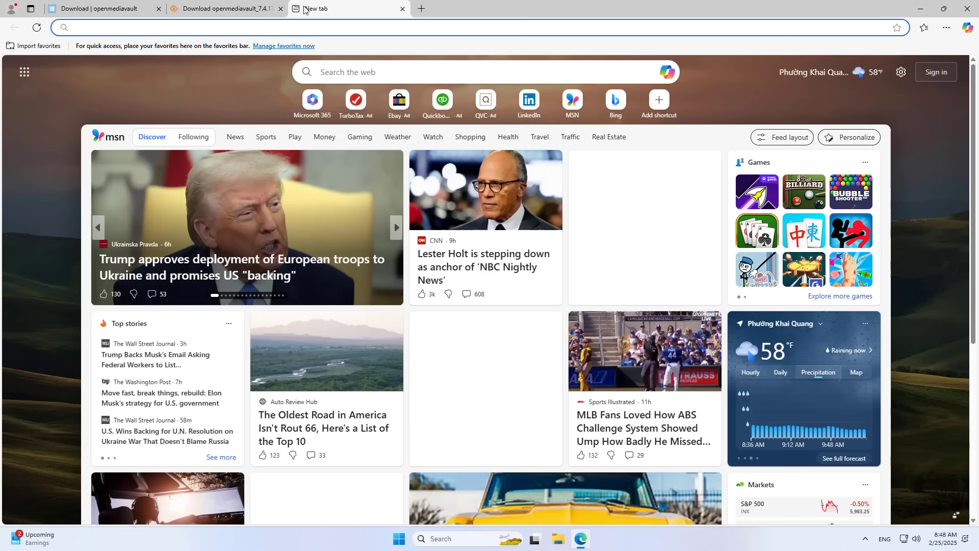
# Step: Download the 64-bit rufus-4.6.exe from rufus.ie, skip the ad, and launch it
pyautogui.write('ru')
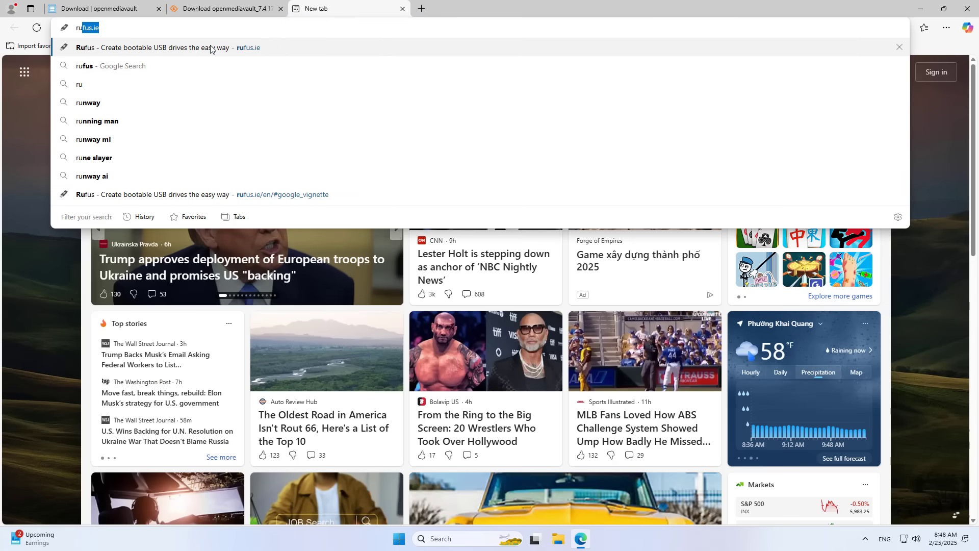
pyautogui.click(211, 46)
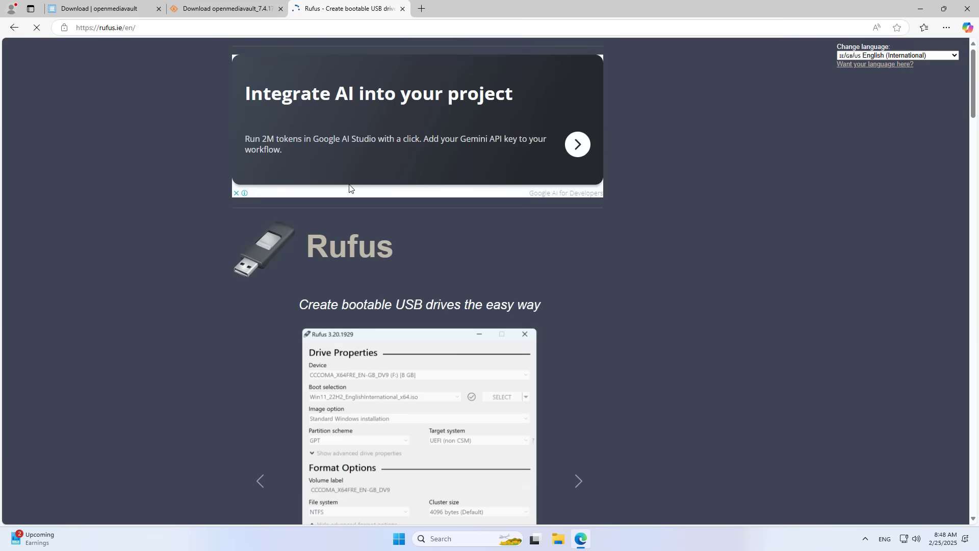
pyautogui.scroll(-15, 352, 186)
pyautogui.scroll(-1, 352, 186)
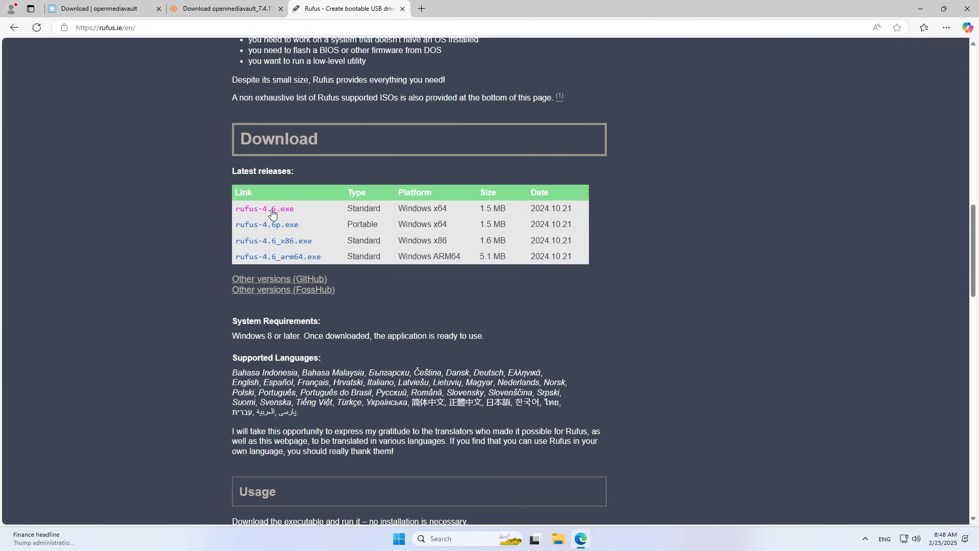
pyautogui.click(267, 210)
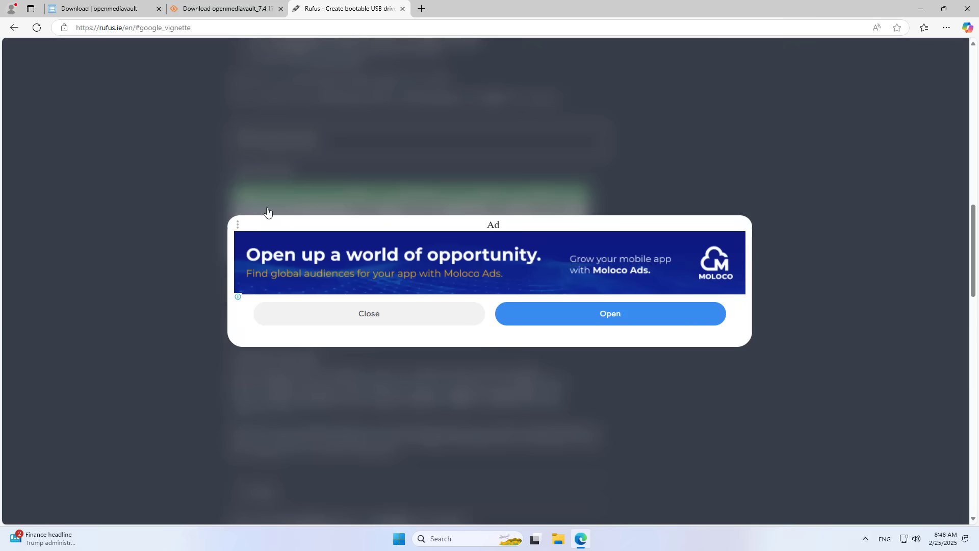
pyautogui.click(376, 315)
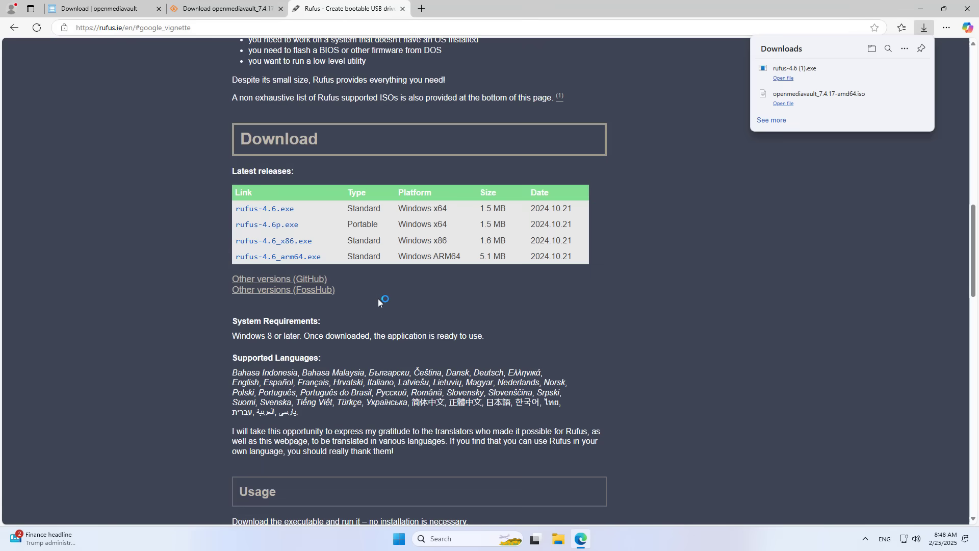
pyautogui.click(790, 79)
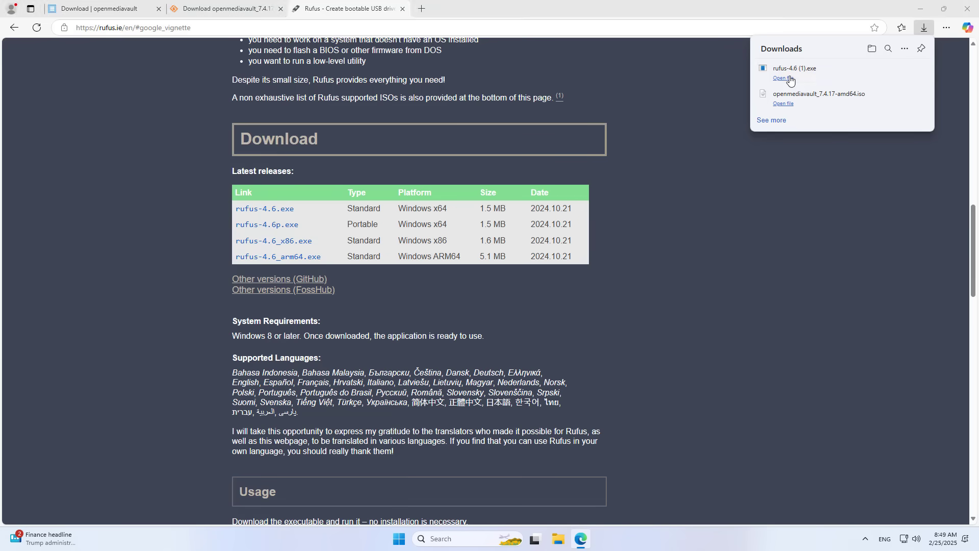
# Step: Set Rufus to write openmediavault_7.4.17-amd64.iso to the 64 GB USB drive, keeping MBR and BIOS or UEFI
pyautogui.click(968, 9)
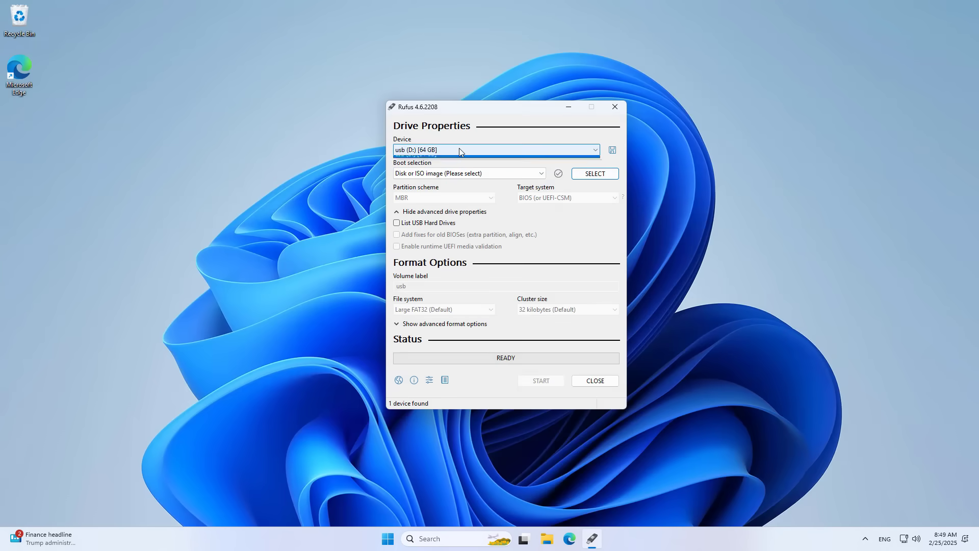
pyautogui.click(459, 158)
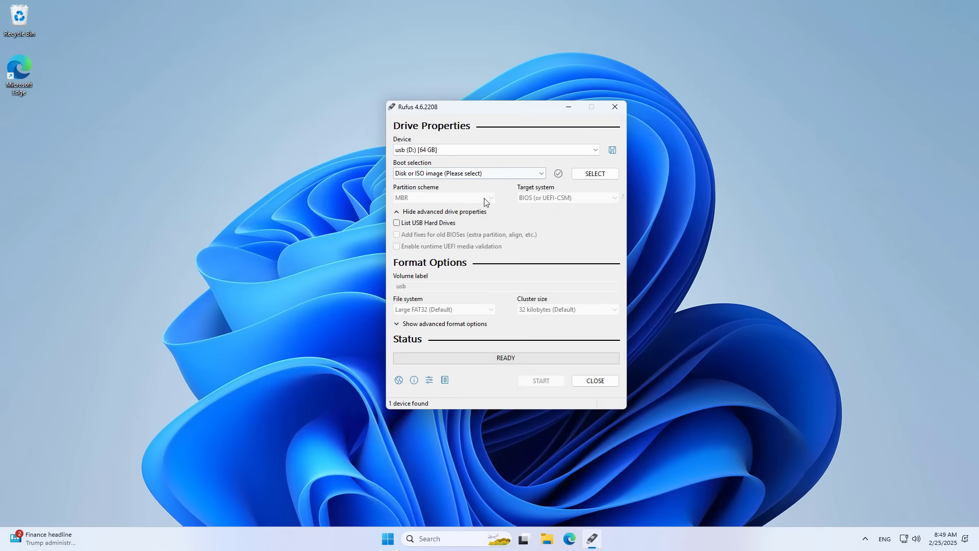
pyautogui.click(593, 174)
pyautogui.click(546, 212)
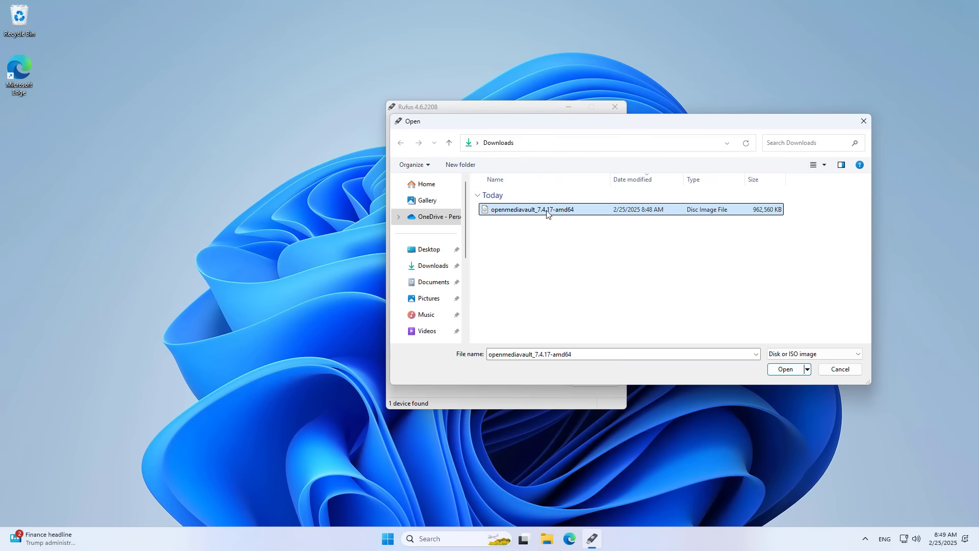
pyautogui.click(784, 369)
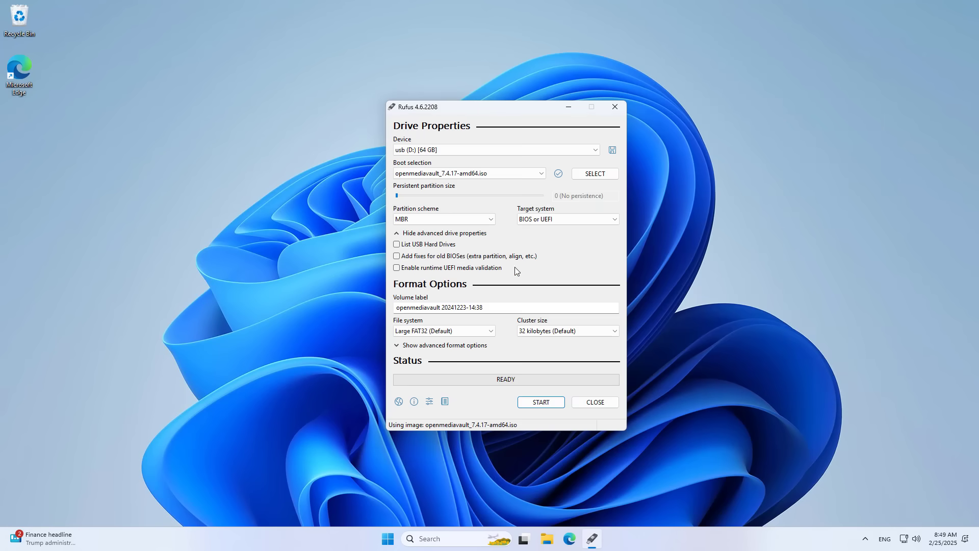
pyautogui.click(426, 229)
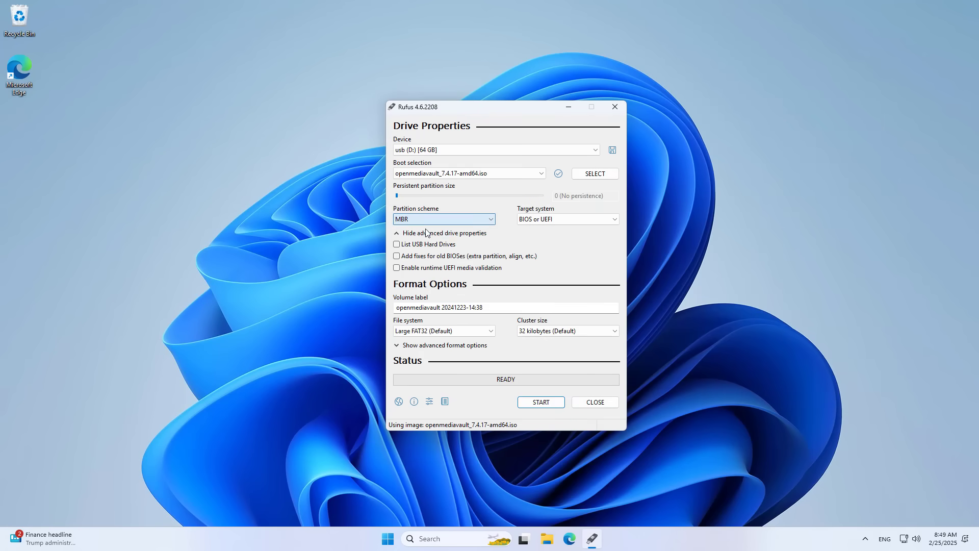
pyautogui.click(537, 219)
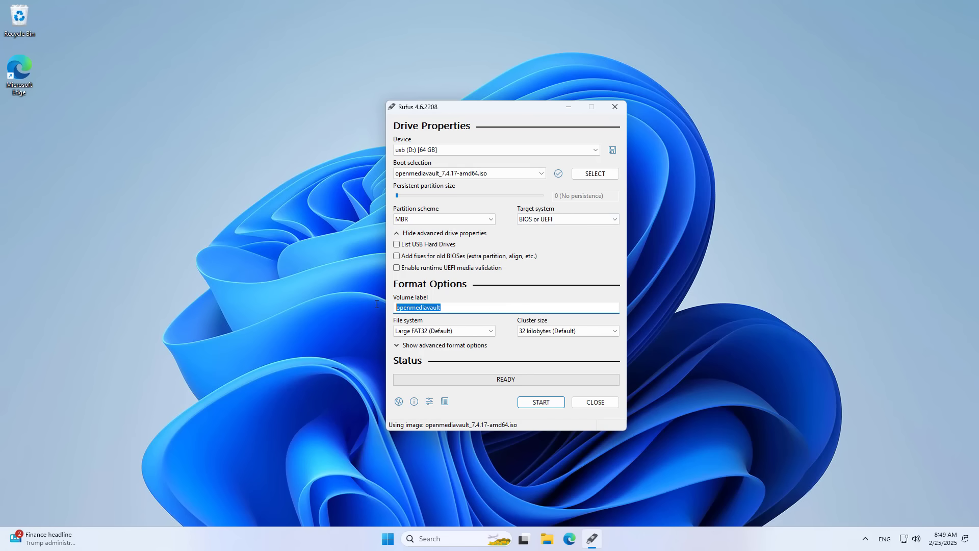
# Step: Start writing in ISO image mode and accept the data-loss warning
pyautogui.click(540, 402)
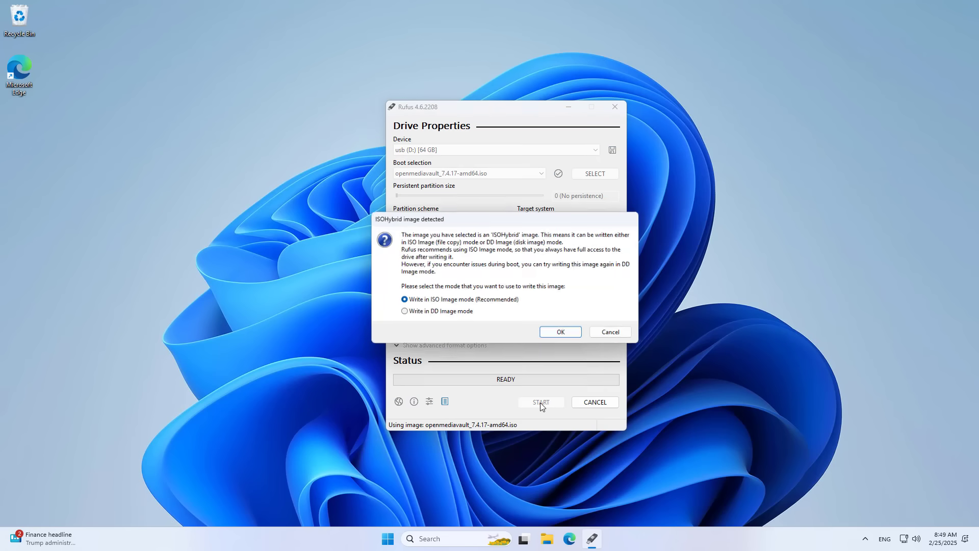
pyautogui.click(561, 332)
pyautogui.click(521, 306)
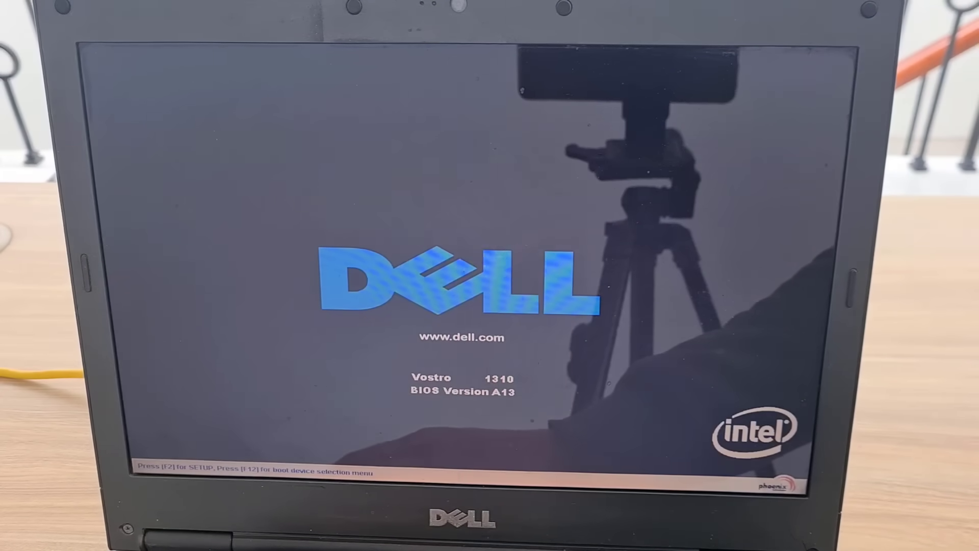
# Step: In PhoenixBIOS setup, move USB Storage with the Kingston DataTraveler above Hard Drive
pyautogui.press('F12')
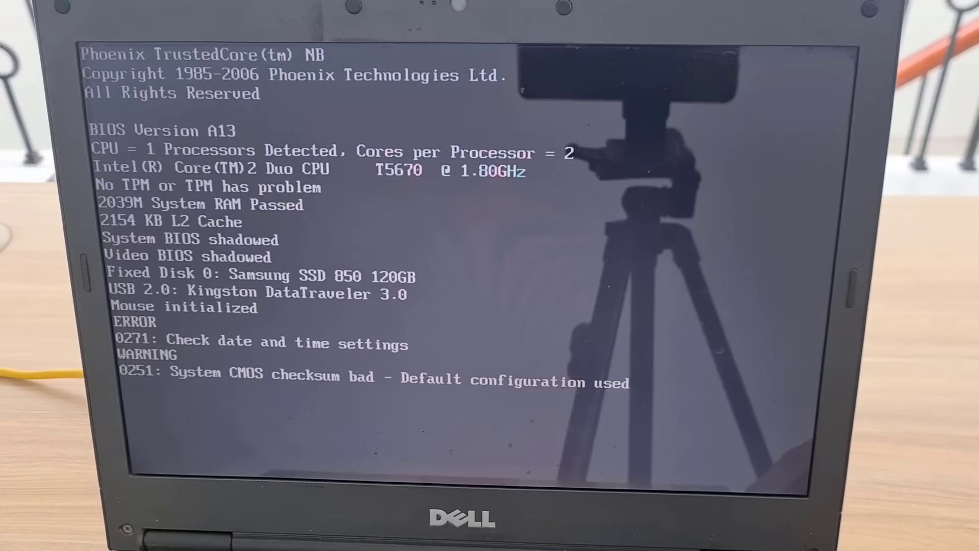
pyautogui.press('F2')
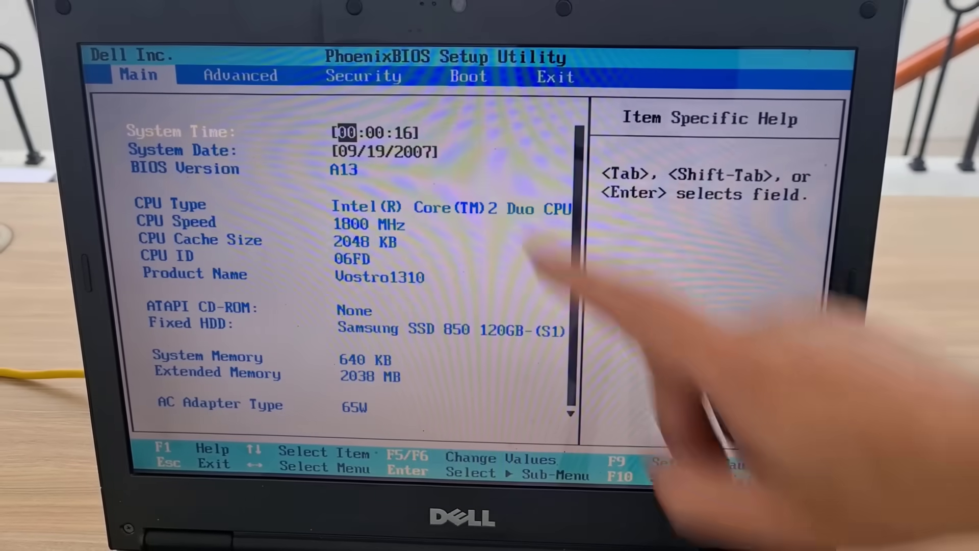
pyautogui.press('Right')
pyautogui.press('Right')
pyautogui.press('Right')
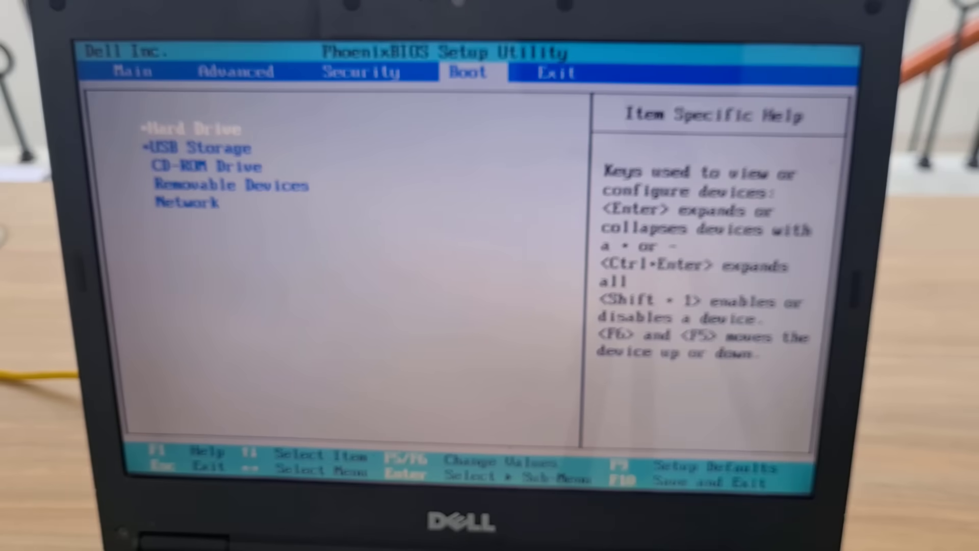
pyautogui.press('Down')
pyautogui.press('Return')
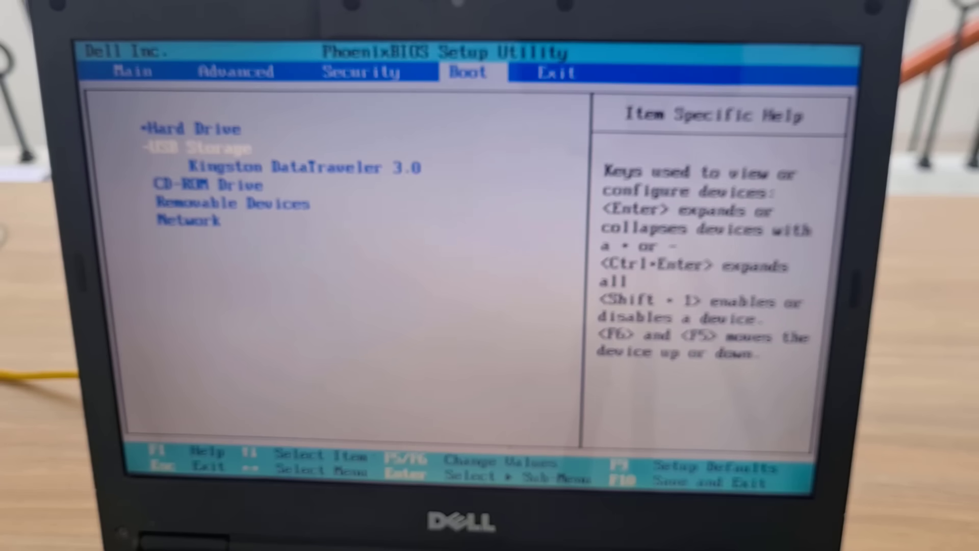
pyautogui.press('Down')
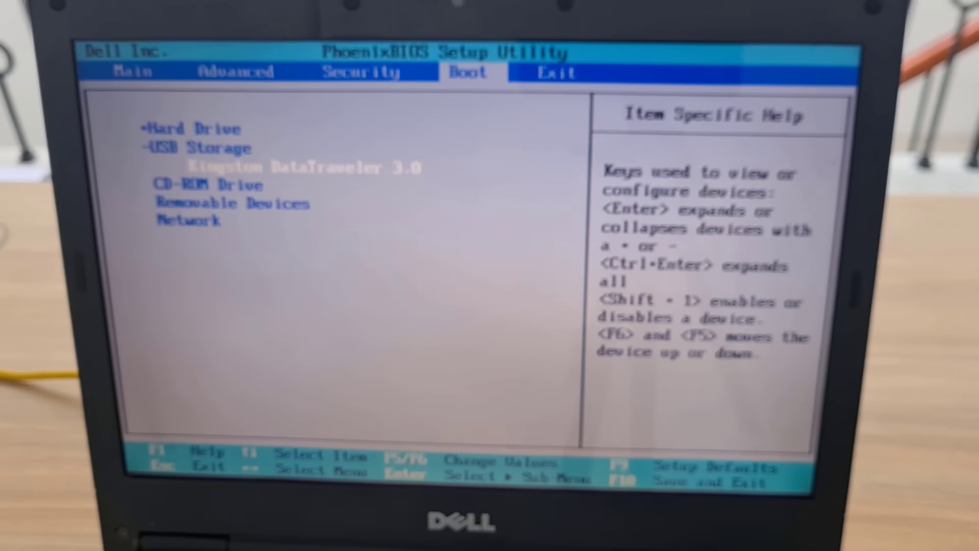
pyautogui.press('Up')
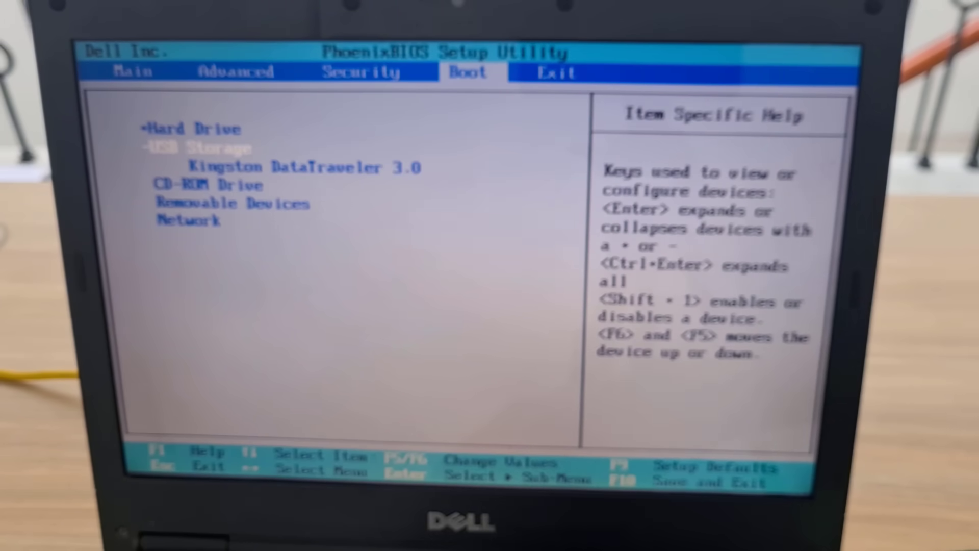
pyautogui.press('F6')
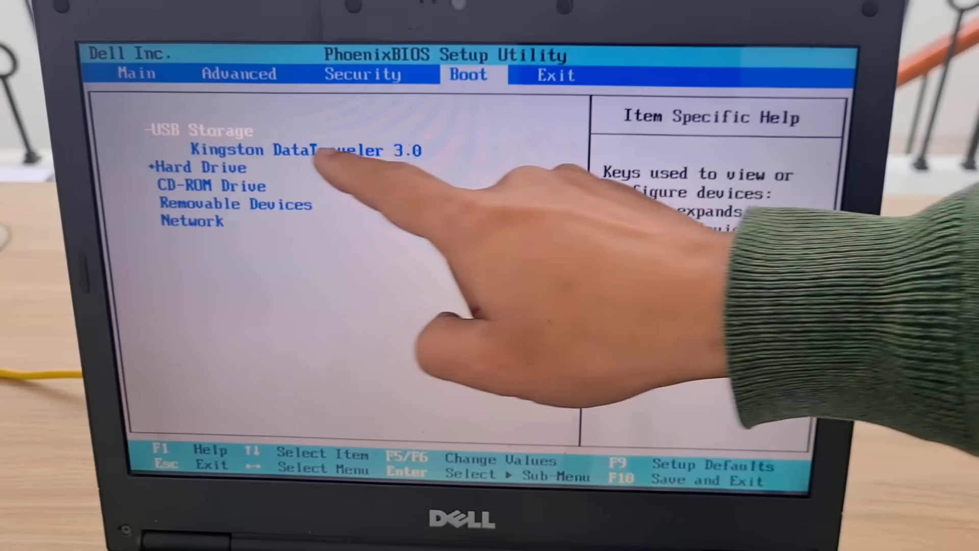
# Step: Exit saving changes and confirm the restart
pyautogui.press('Right')
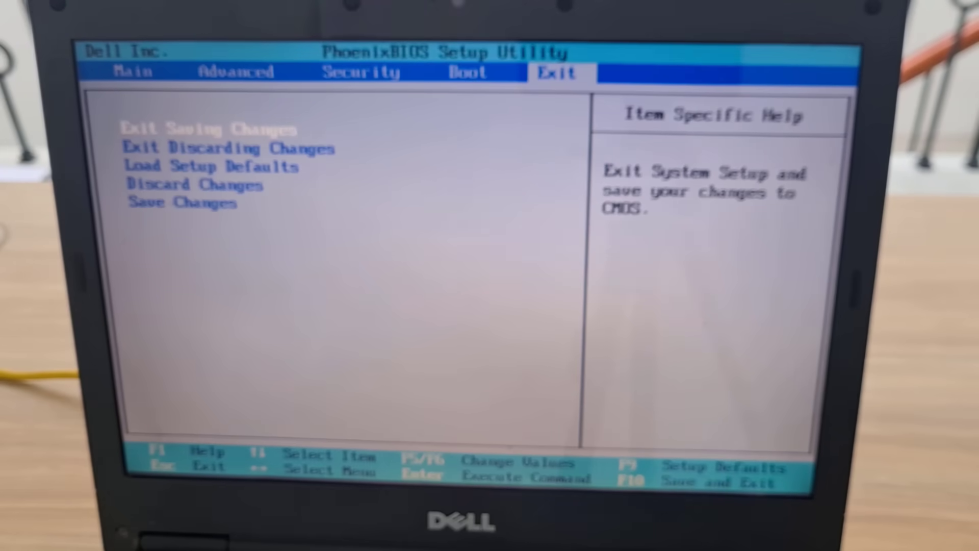
pyautogui.press('Return')
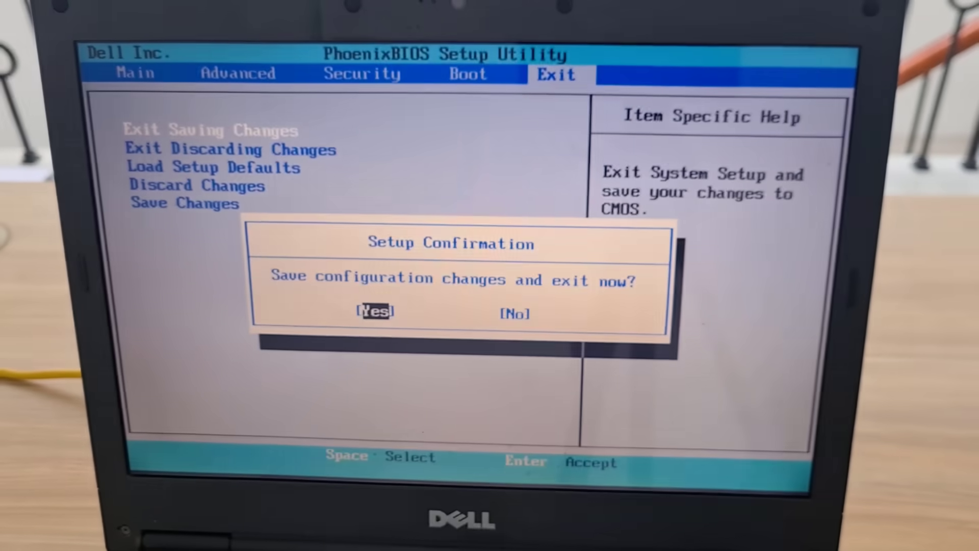
pyautogui.press('Return')
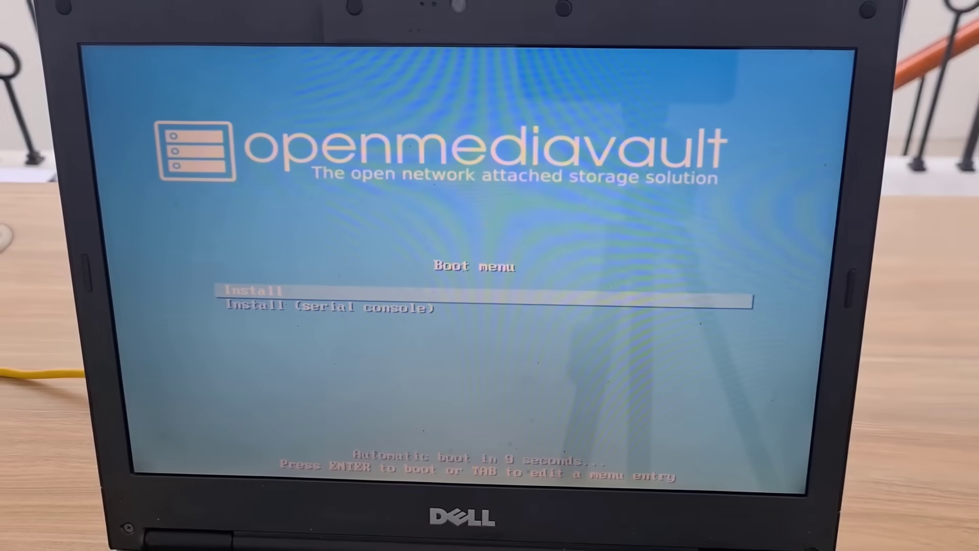
# Step: Start installing with English, United States, American English keymap, hostname openmediavault and domain local
pyautogui.press('Return')
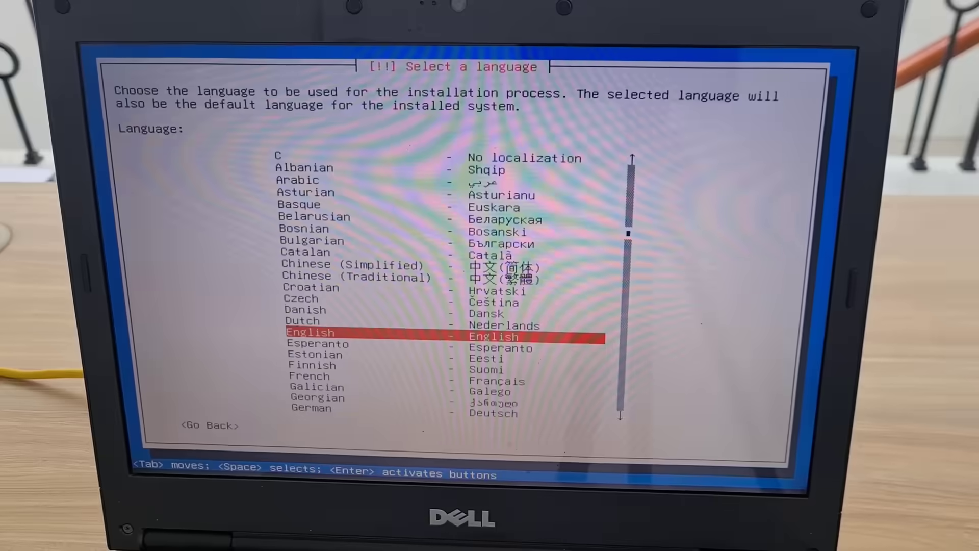
pyautogui.press('Return')
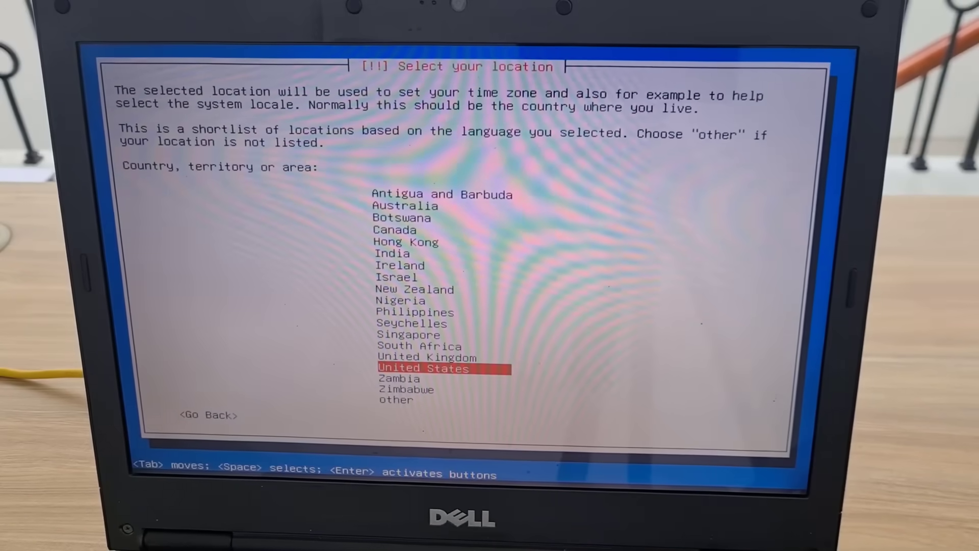
pyautogui.press('Return')
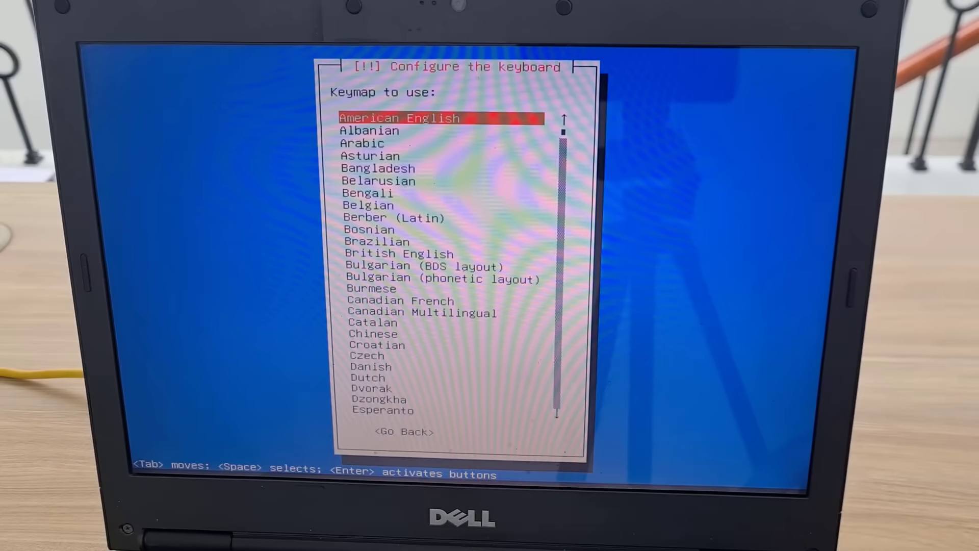
pyautogui.press('Return')
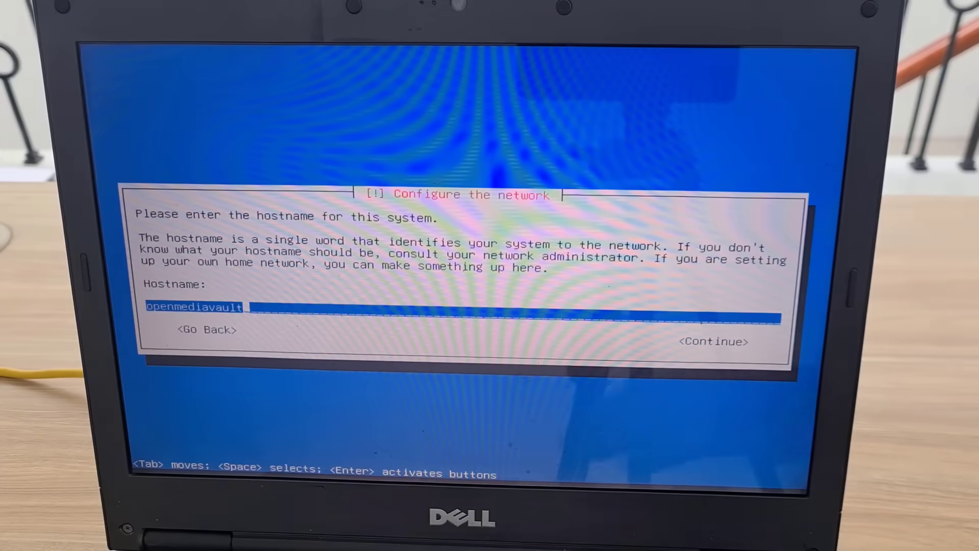
pyautogui.press('Tab')
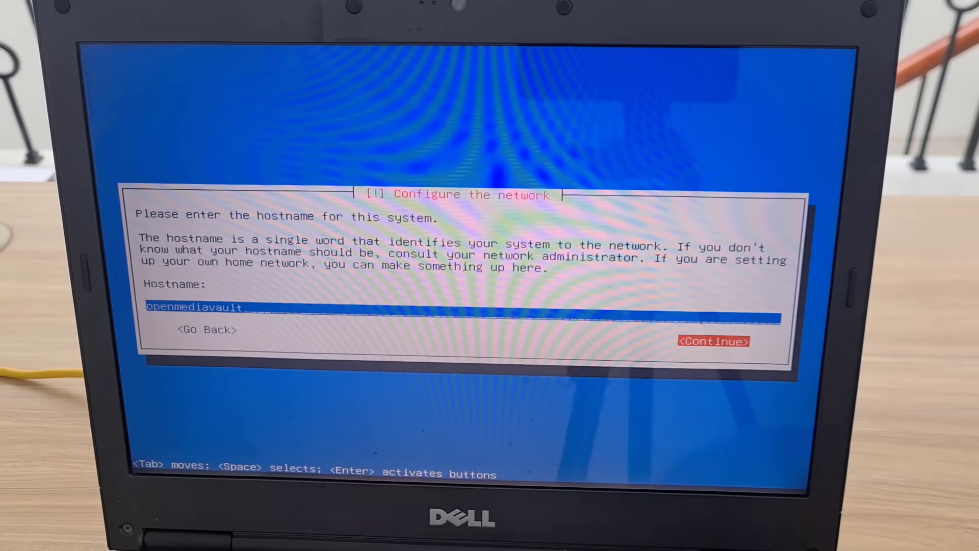
pyautogui.press('Return')
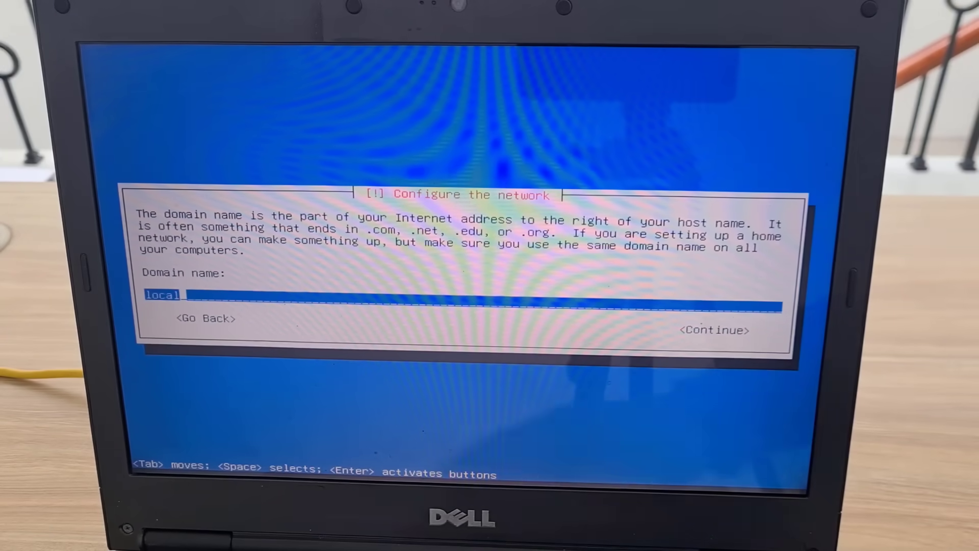
pyautogui.press('Tab')
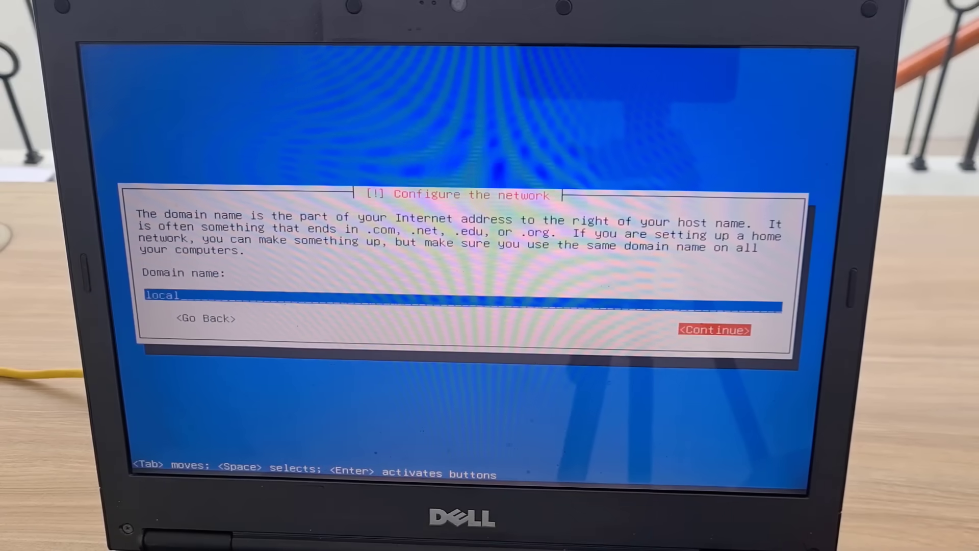
pyautogui.press('Return')
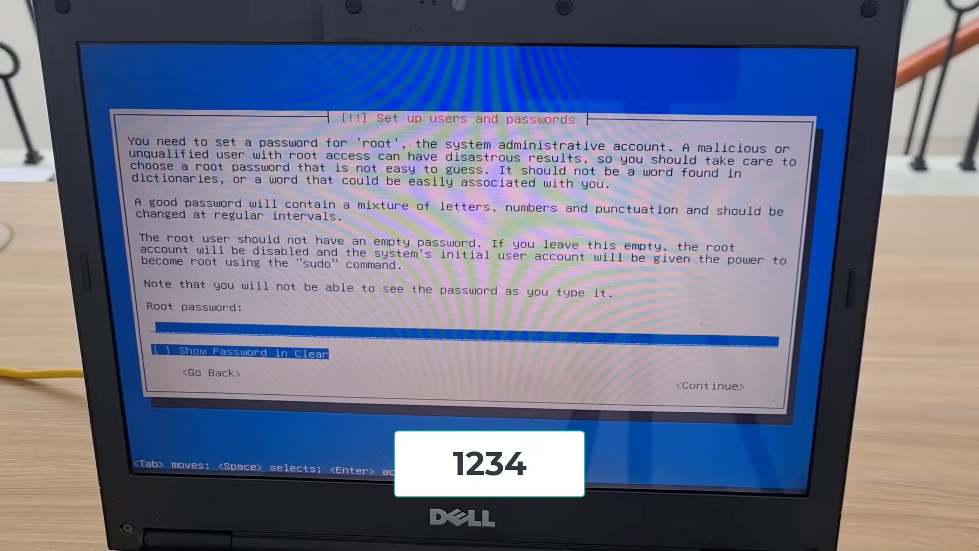
# Step: Enter the root password and confirm it a second time
pyautogui.write('12')
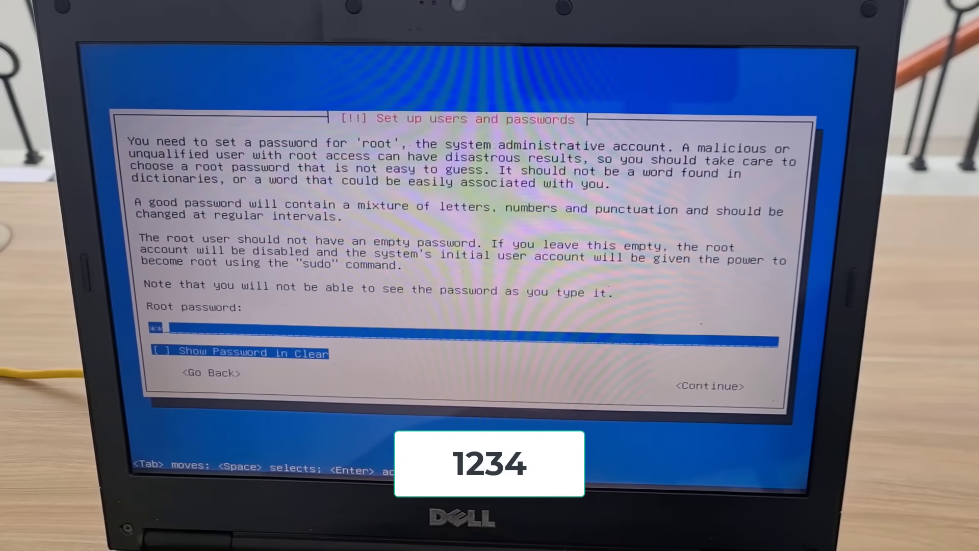
pyautogui.write('34')
pyautogui.press('Tab')
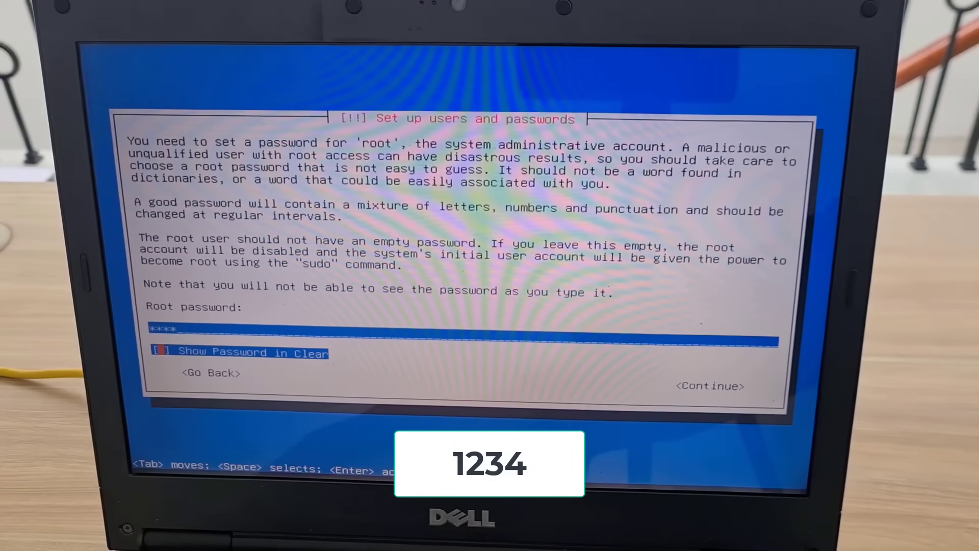
pyautogui.press('Tab')
pyautogui.press('Return')
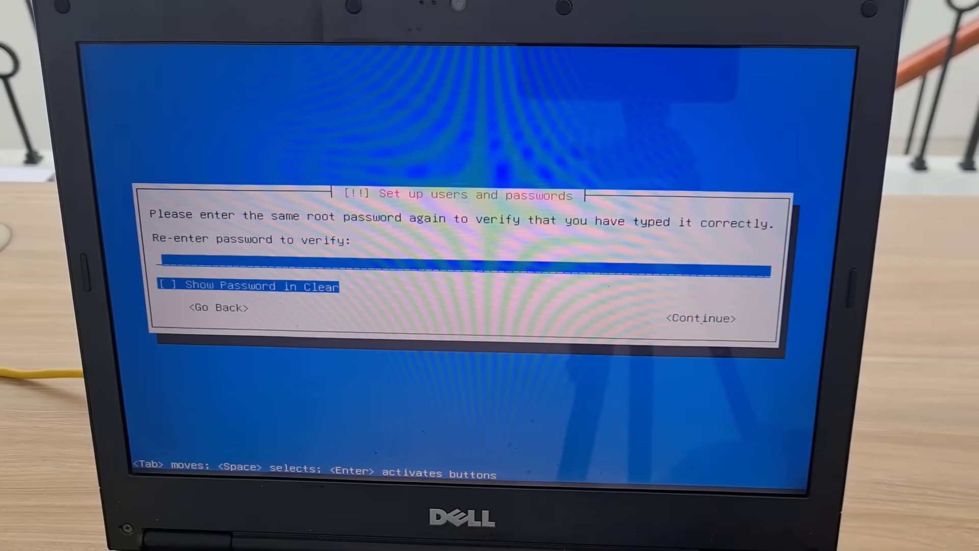
pyautogui.write('1')
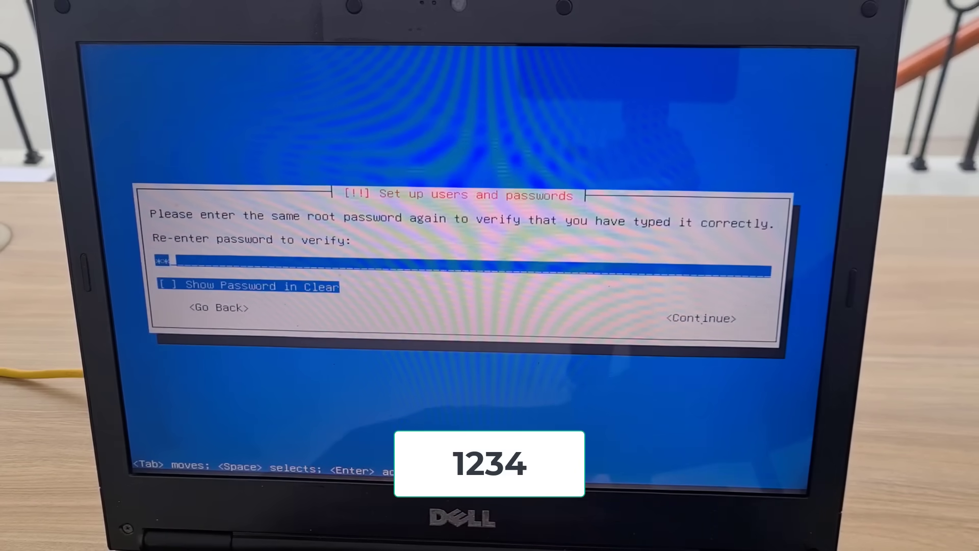
pyautogui.write('234')
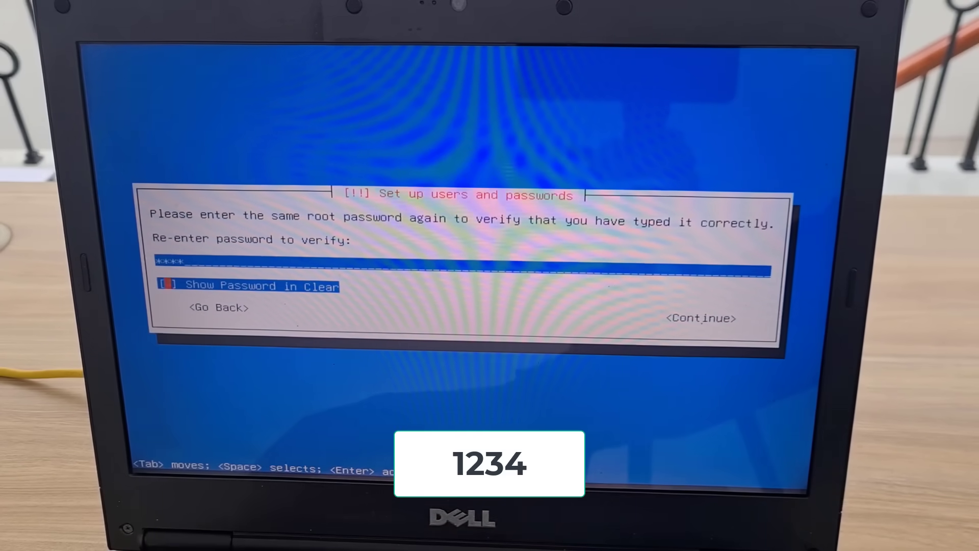
pyautogui.press('Tab')
pyautogui.press('Return')
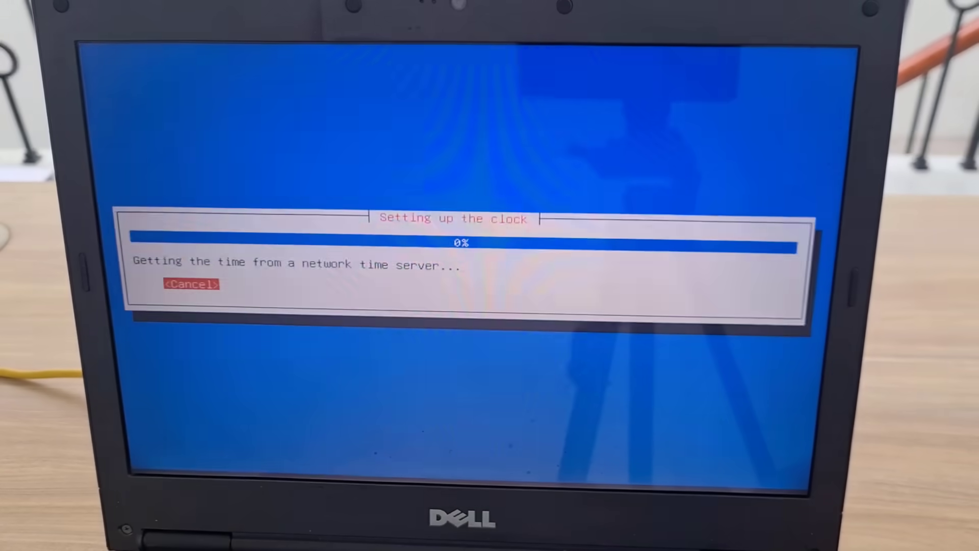
# Step: Accept the Eastern time zone, acknowledge the storage warning, and install onto the 120 GB SSD (sda)
pyautogui.press('Return')
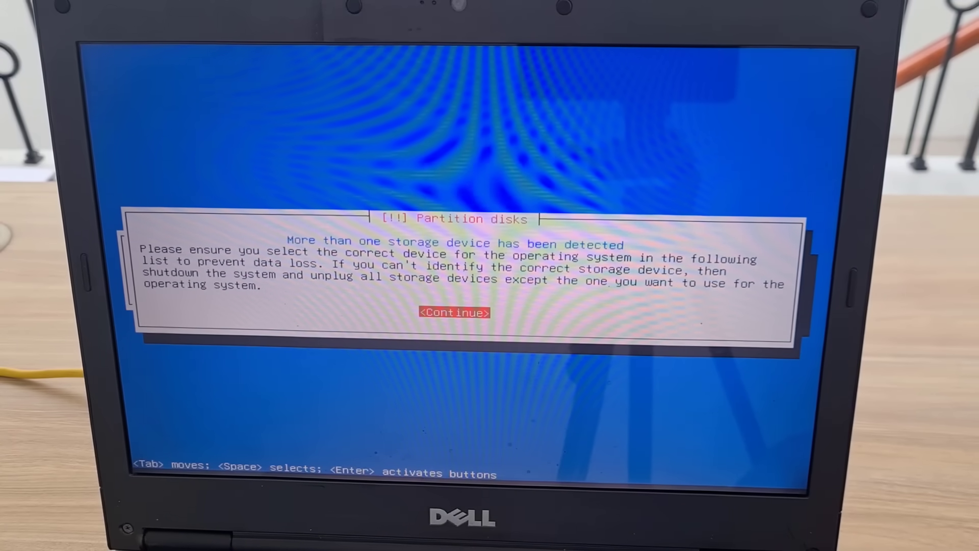
pyautogui.press('Return')
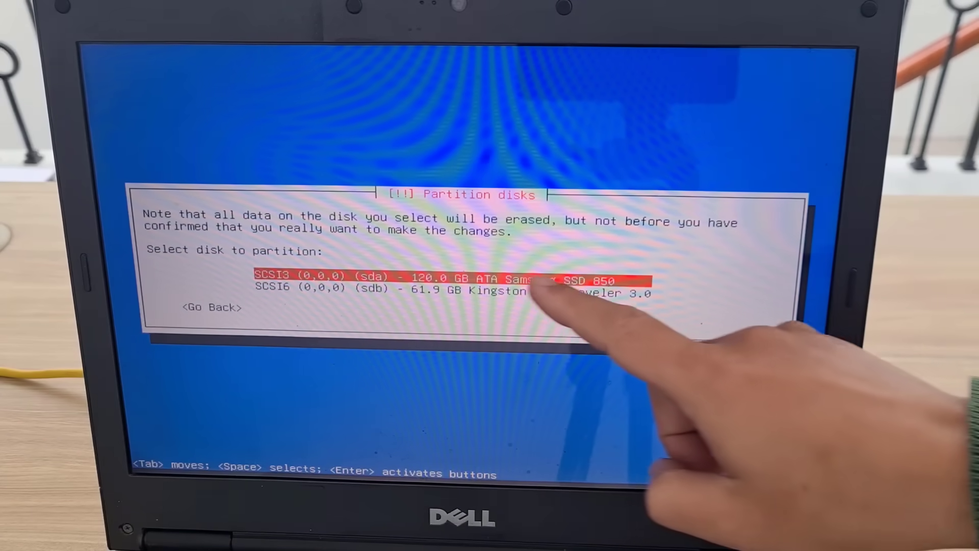
pyautogui.press('Return')
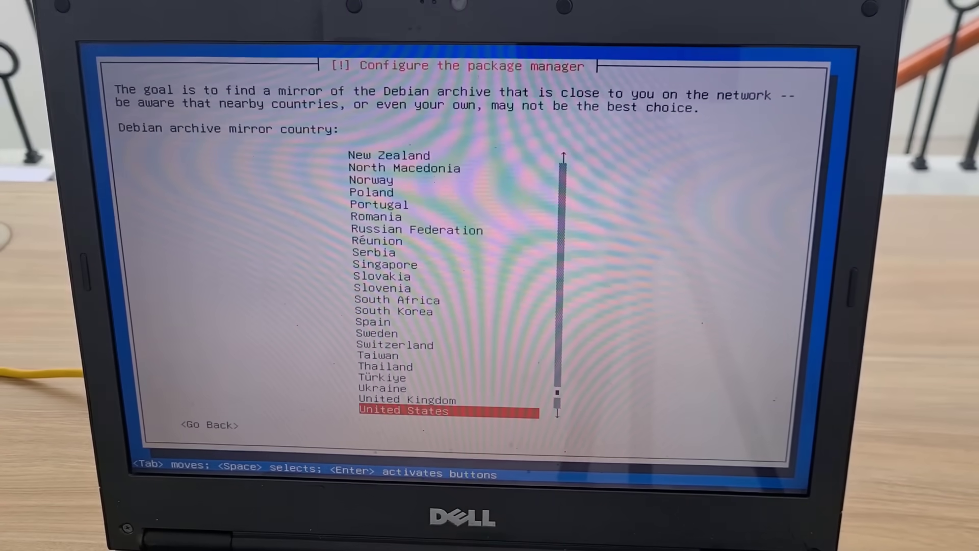
# Step: Use the United States deb.debian.org mirror with no HTTP proxy and continue installing
pyautogui.press('Return')
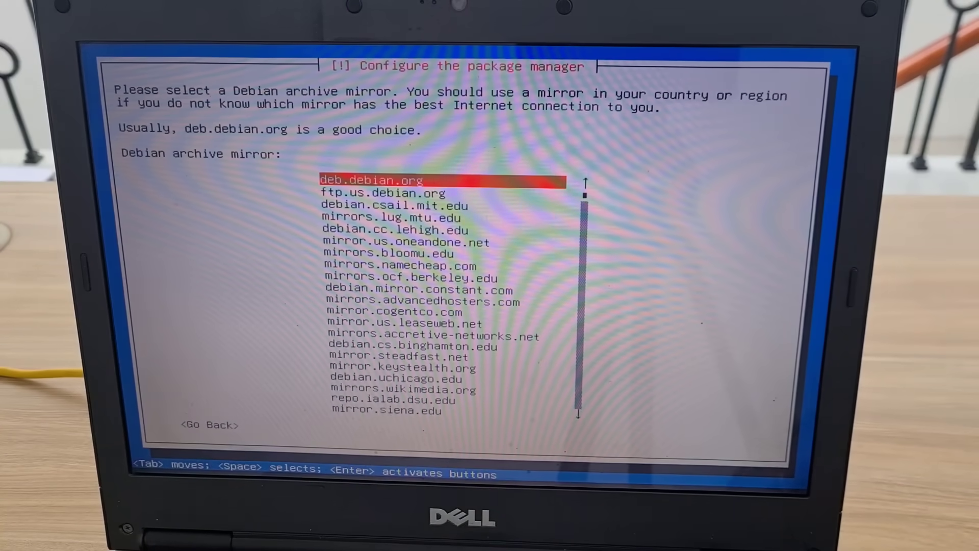
pyautogui.press('Return')
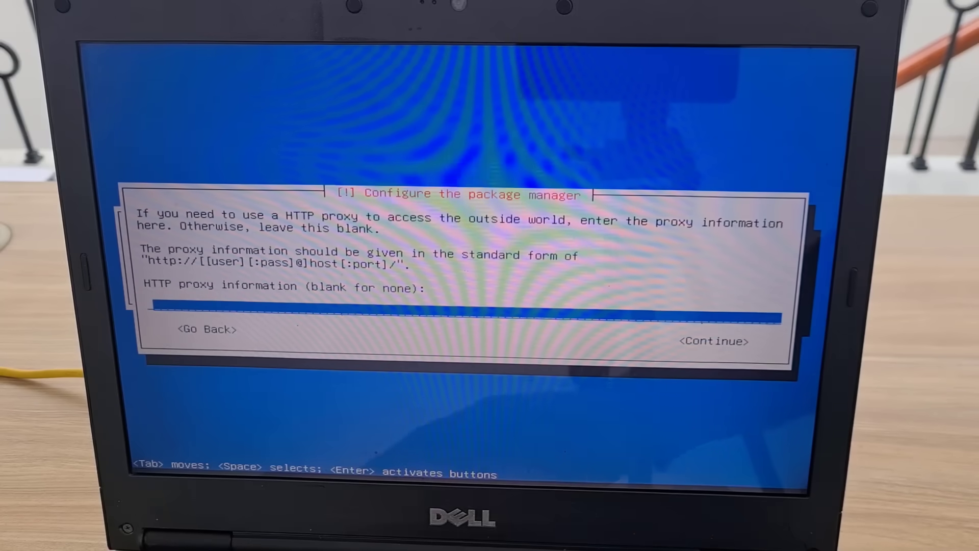
pyautogui.press('Tab')
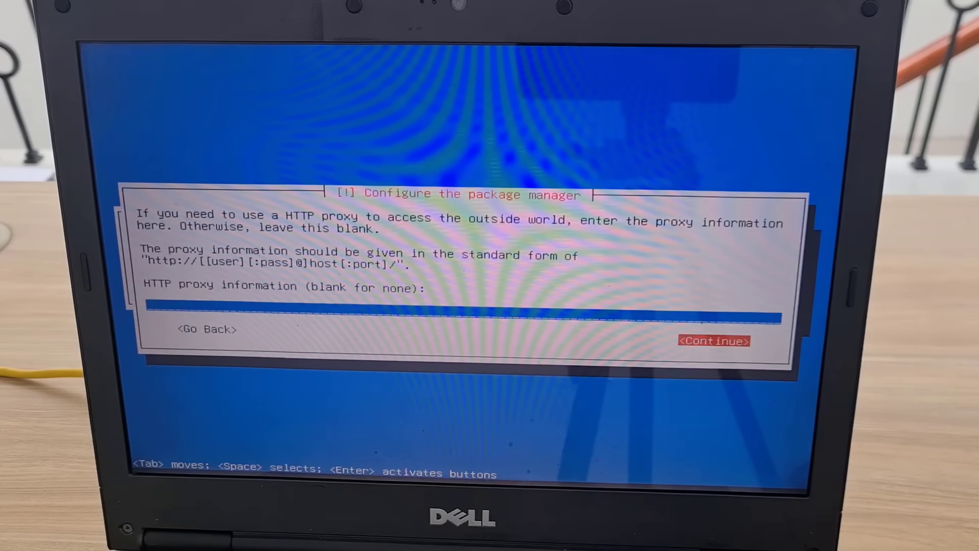
pyautogui.press('Return')
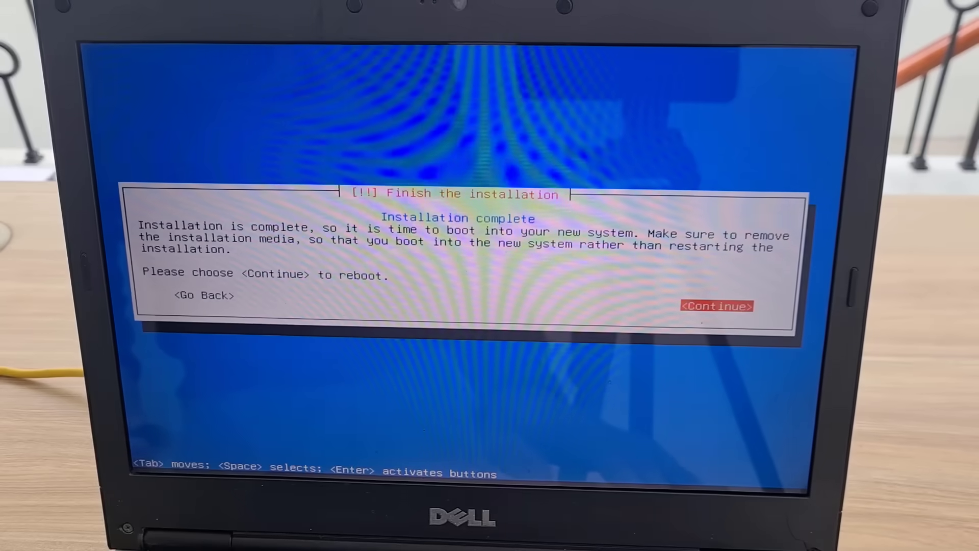
# Step: With the USB stick removed, confirm Finish the installation to reboot
pyautogui.press('Return')
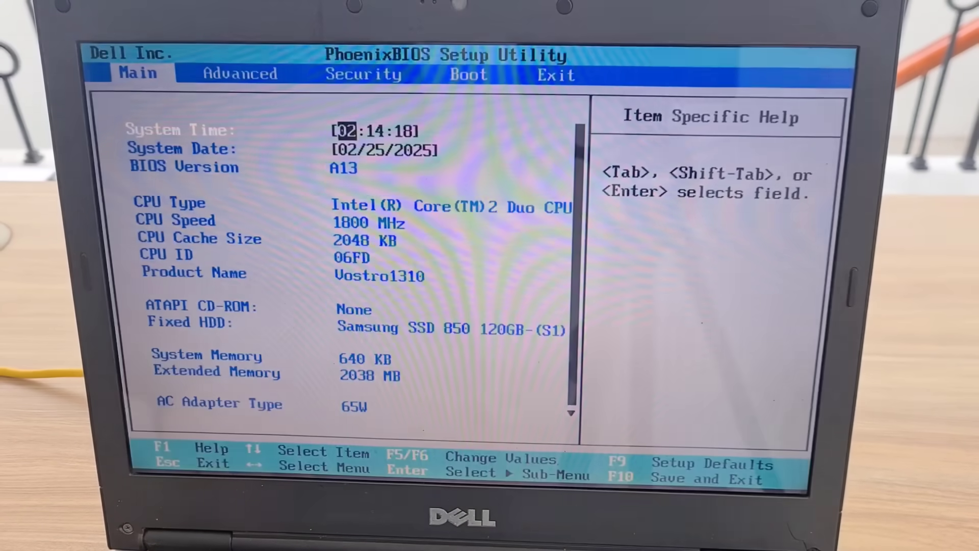
# Step: Move Hard Drive with the Samsung SSD 850 ahead of USB Storage and save on exit
pyautogui.press('Right')
pyautogui.press('Right')
pyautogui.press('Right')
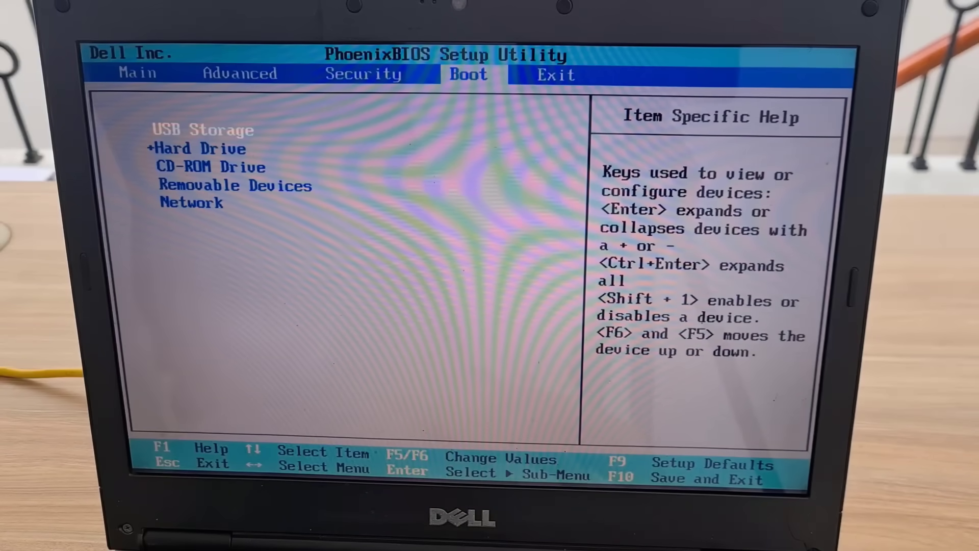
pyautogui.press('Down')
pyautogui.press('F6')
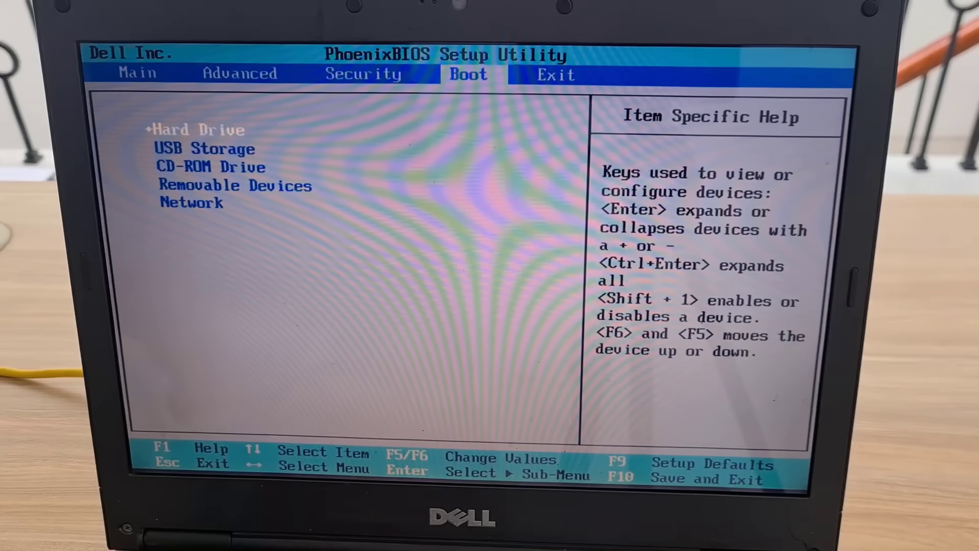
pyautogui.press('Return')
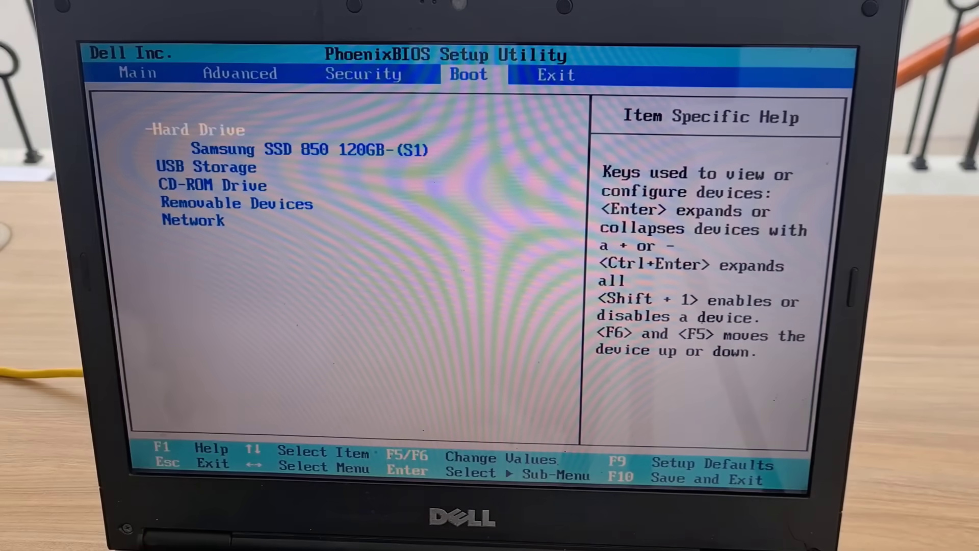
pyautogui.press('Right')
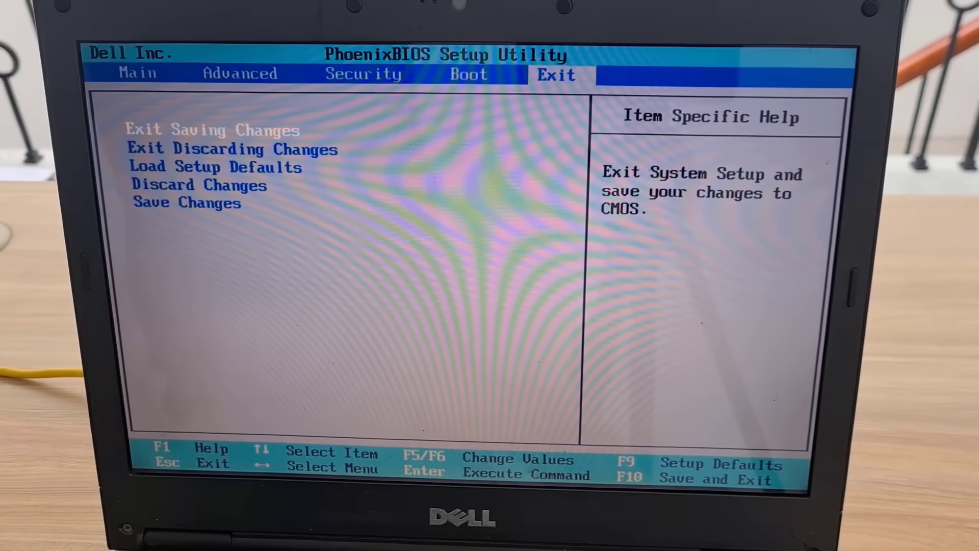
pyautogui.press('Return')
pyautogui.press('Return')
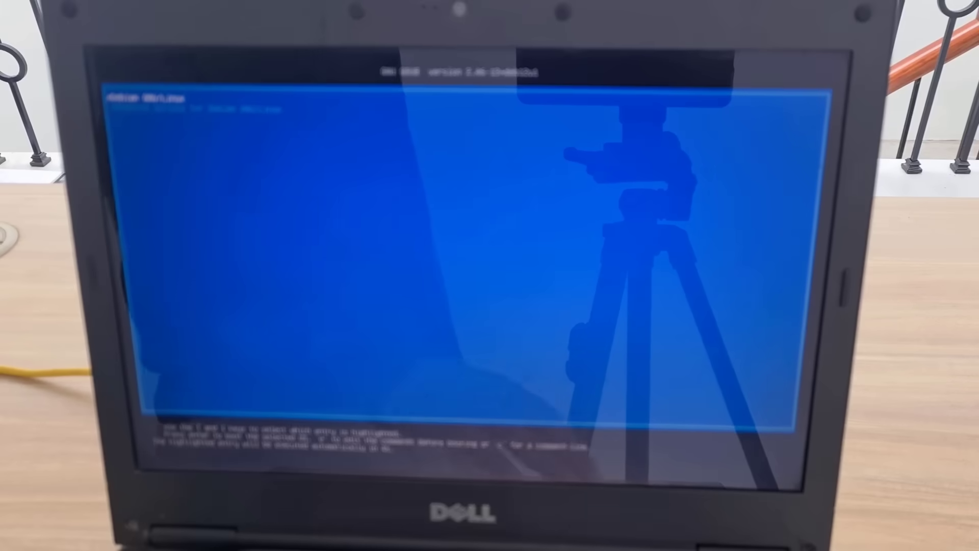
# Step: Boot the default Debian GNU/Linux GRUB entry to reach the openmediavault login at 192.168.1.13
pyautogui.press('Return')
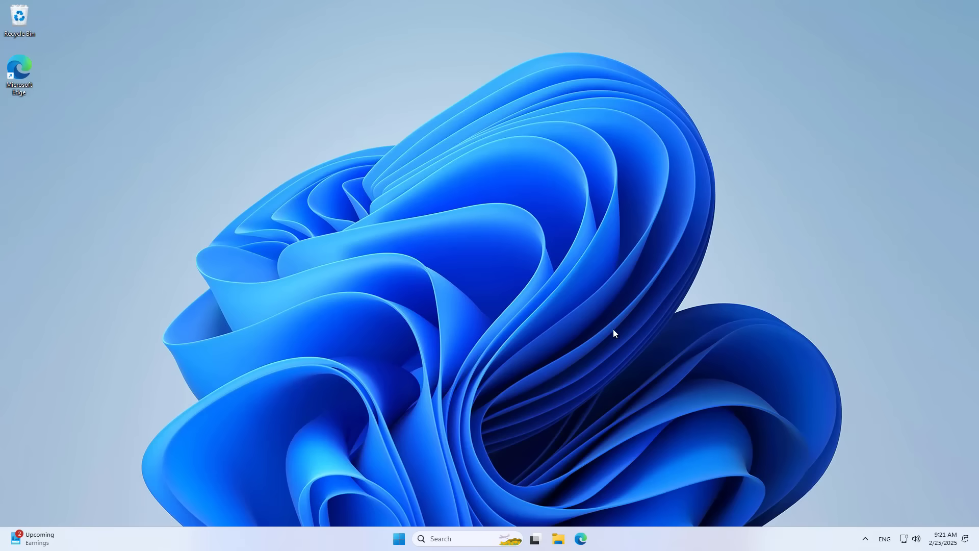
# Step: Open Microsoft Edge and load the openmediavault login page at 192.168.1.13
pyautogui.click(580, 538)
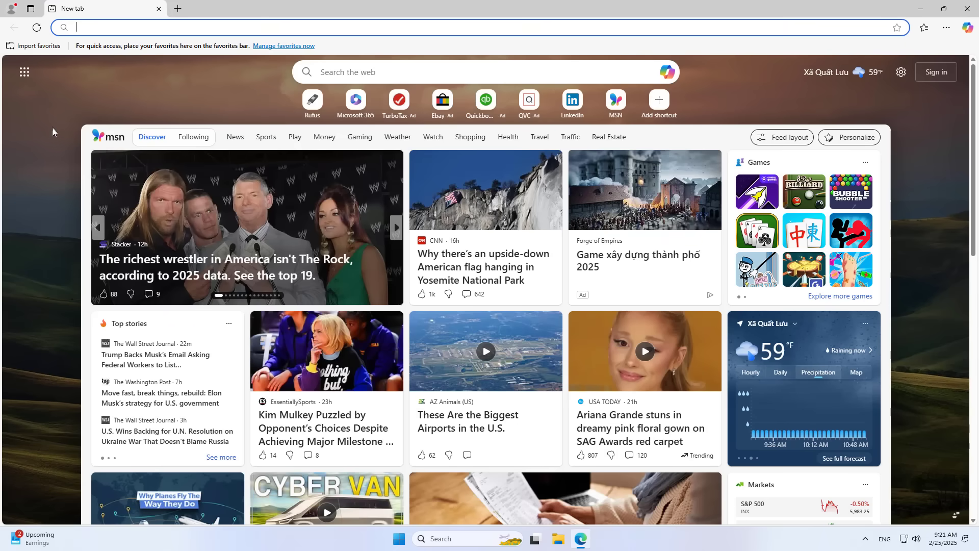
pyautogui.write('192.1')
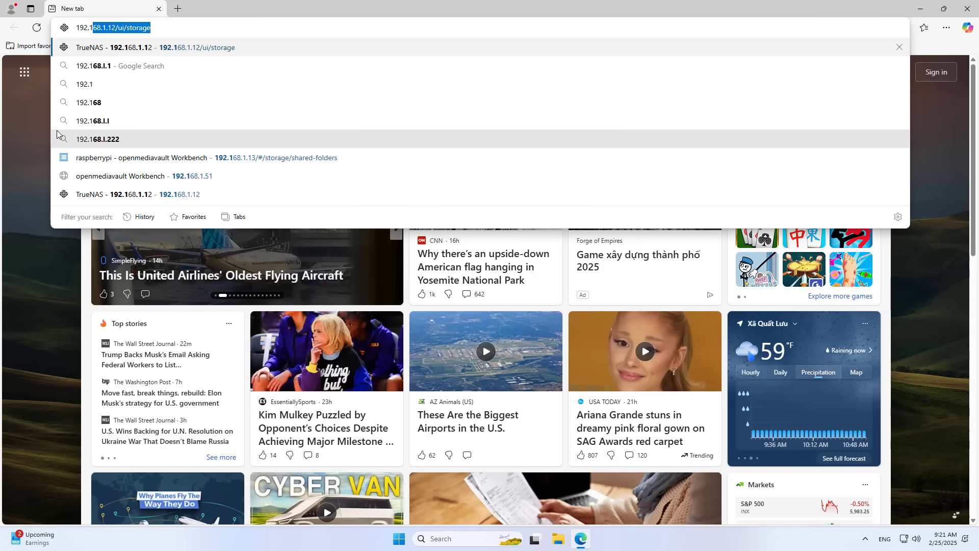
pyautogui.write('68.1.')
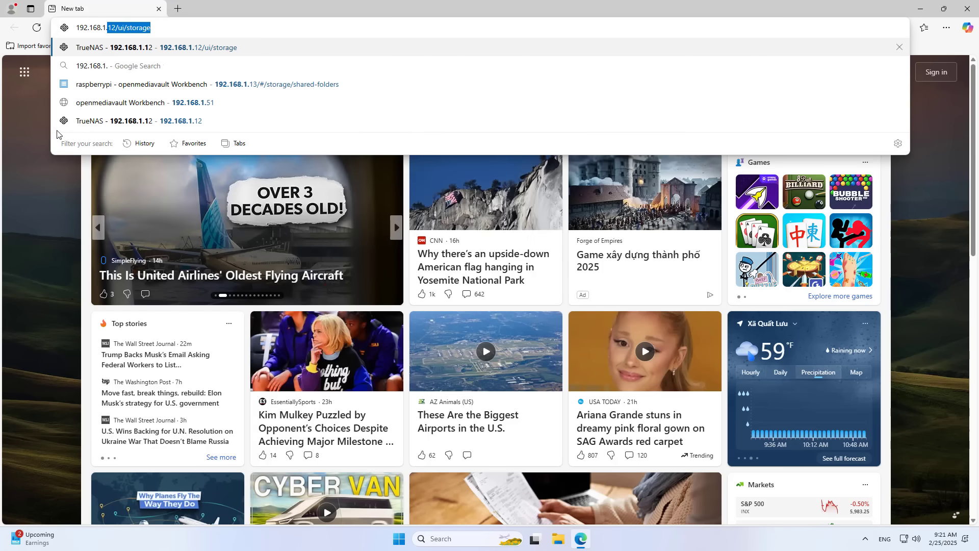
pyautogui.write('13')
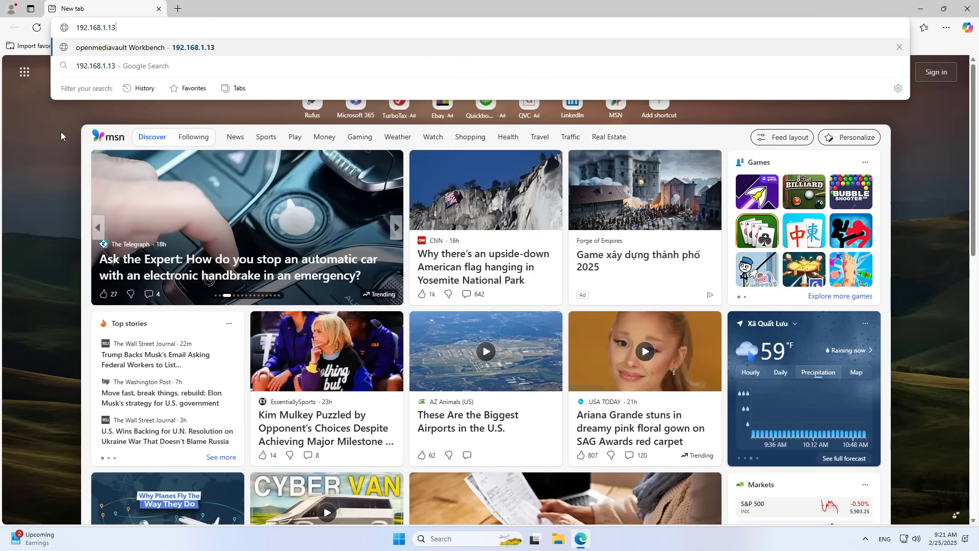
pyautogui.press('Return')
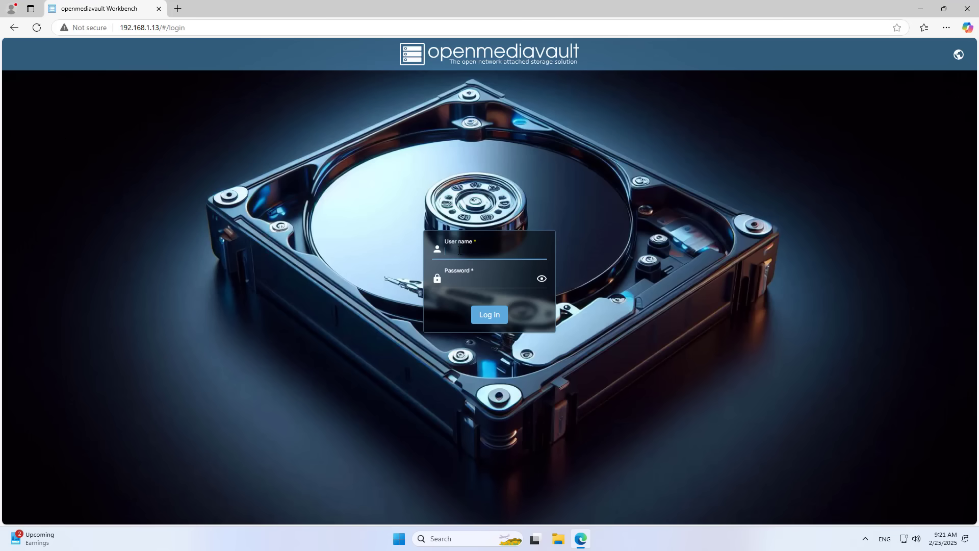
# Step: Sign in to the openmediavault web interface as admin with the administrator password
pyautogui.click(459, 251)
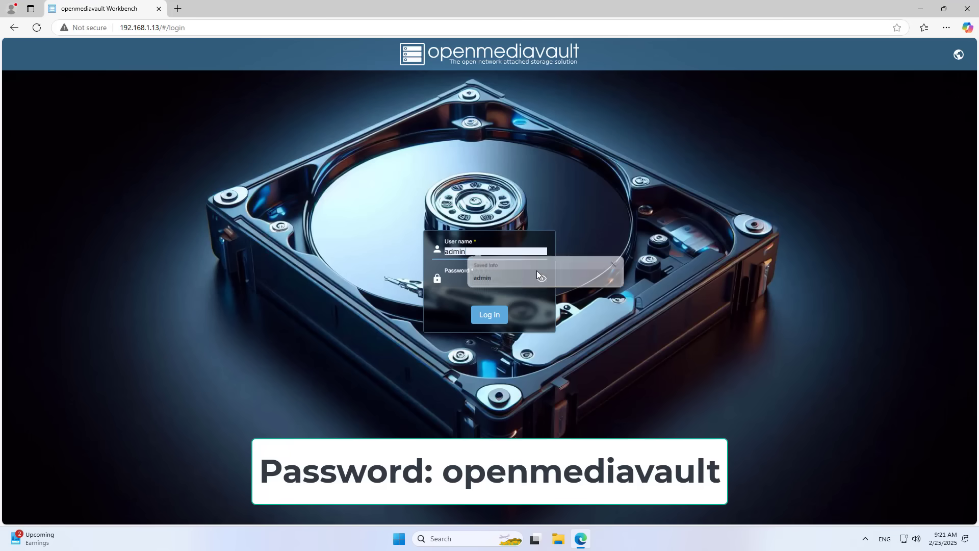
pyautogui.click(484, 280)
pyautogui.write('open')
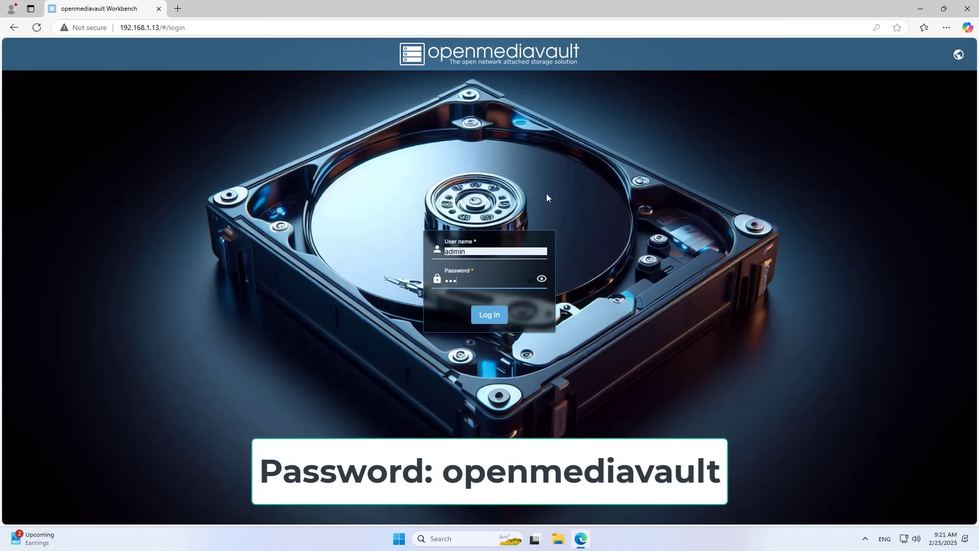
pyautogui.write('mediava')
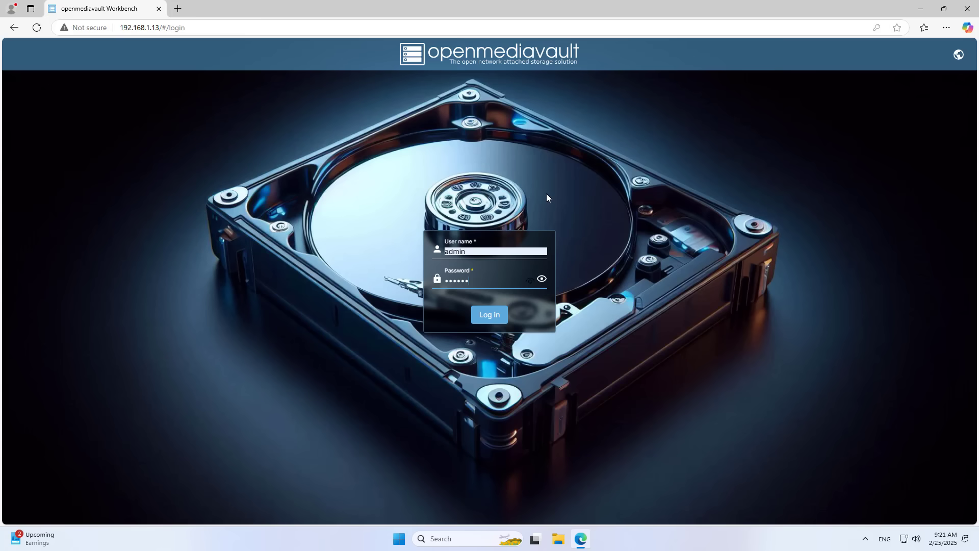
pyautogui.write('ult')
pyautogui.click(491, 315)
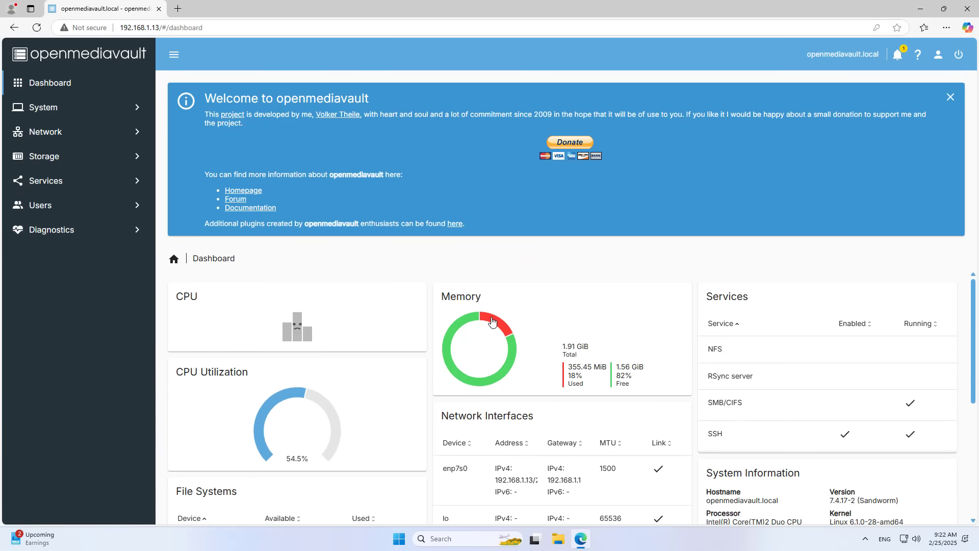
# Step: Close the Welcome to openmediavault banner and scroll through the dashboard widgets
pyautogui.click(951, 98)
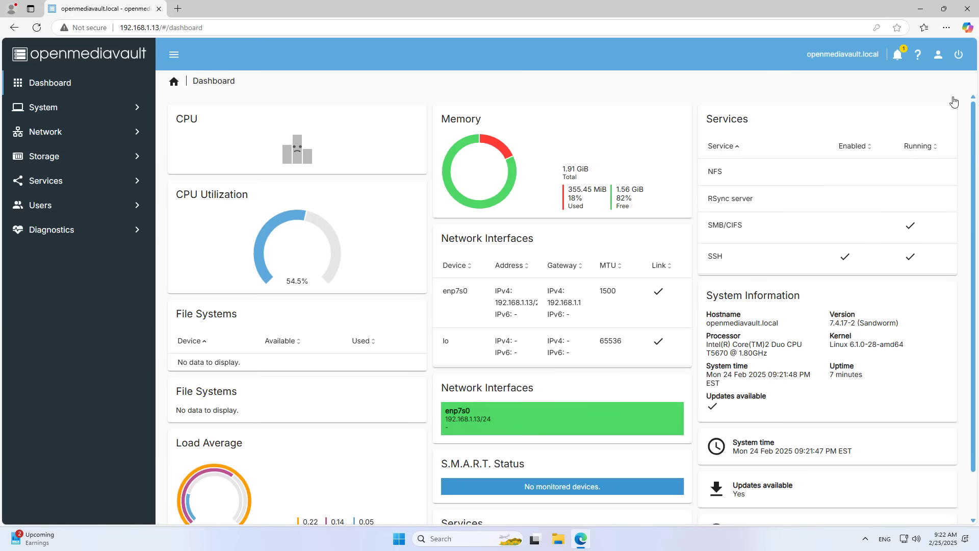
pyautogui.moveTo(975, 117); pyautogui.dragTo(972, 181)
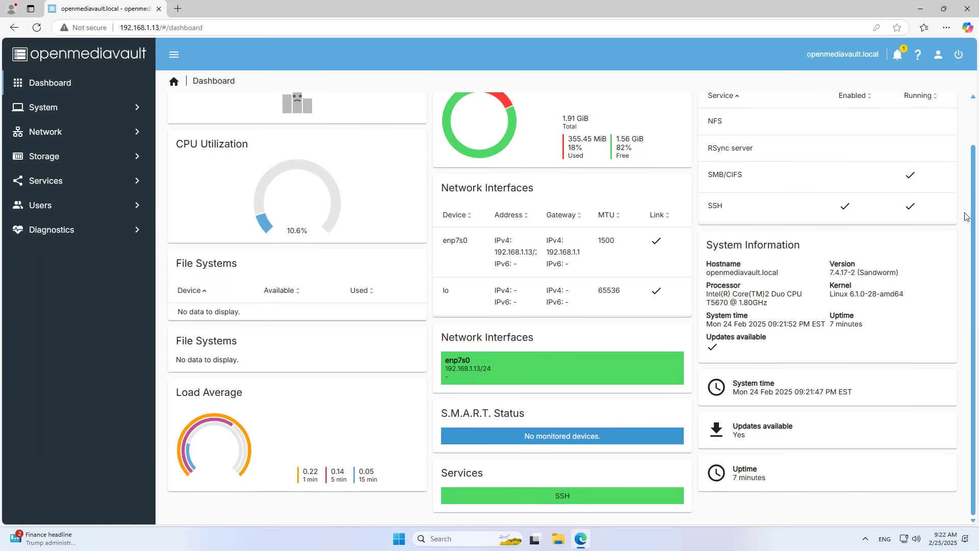
pyautogui.moveTo(976, 160); pyautogui.dragTo(977, 147)
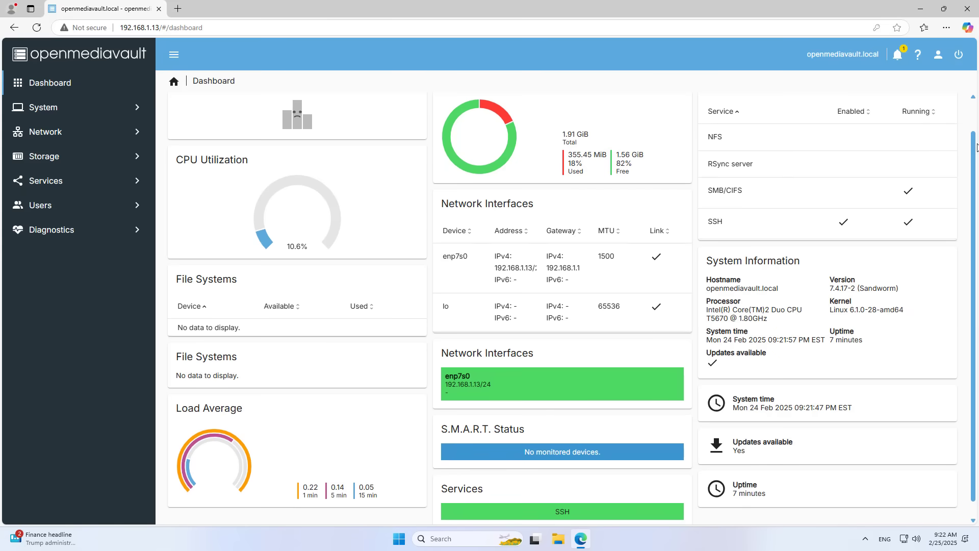
pyautogui.click(41, 159)
# Step: Open Storage > Disks and select the /dev/sda disk entry
pyautogui.click(59, 185)
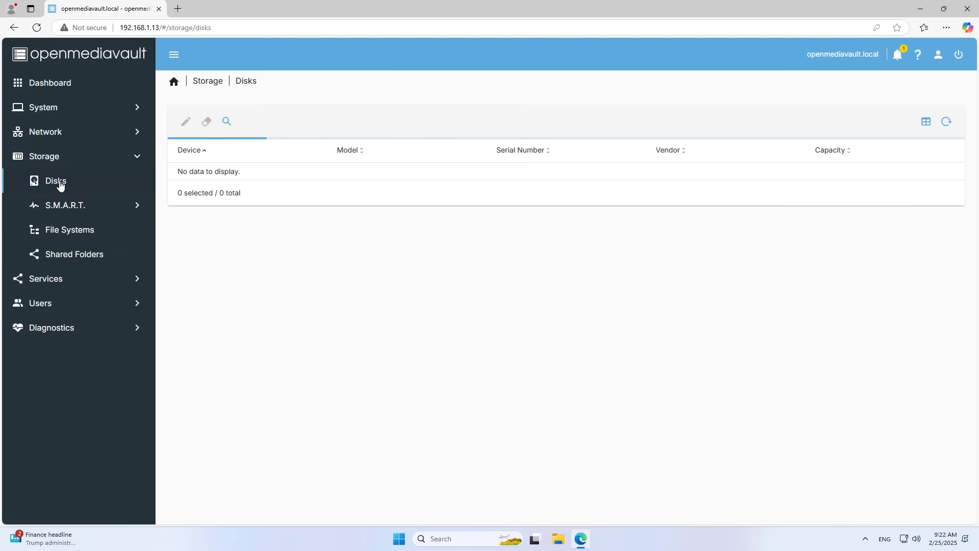
pyautogui.click(420, 177)
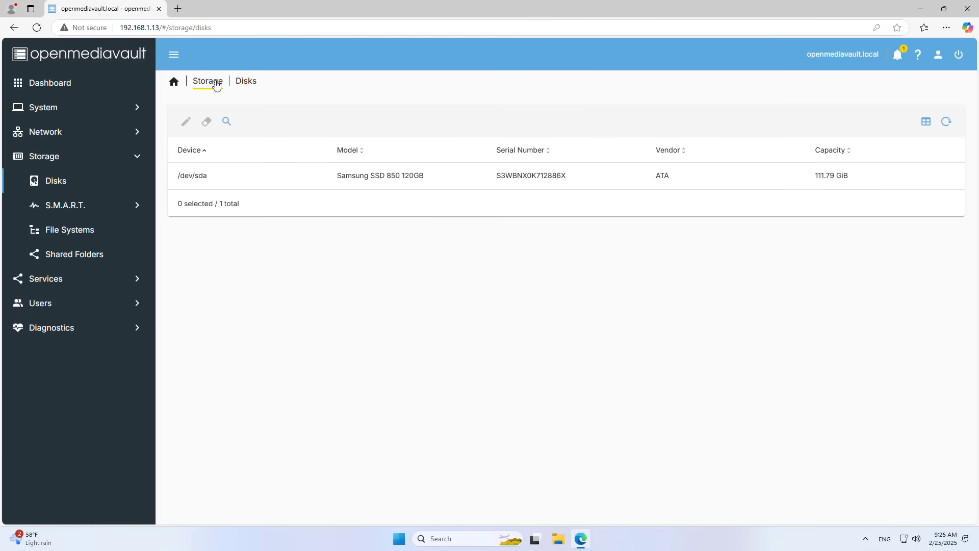
# Step: Reload the disk list, select the new 931.51 GiB TOSHIBA /dev/sdb, and go to File Systems
pyautogui.click(216, 85)
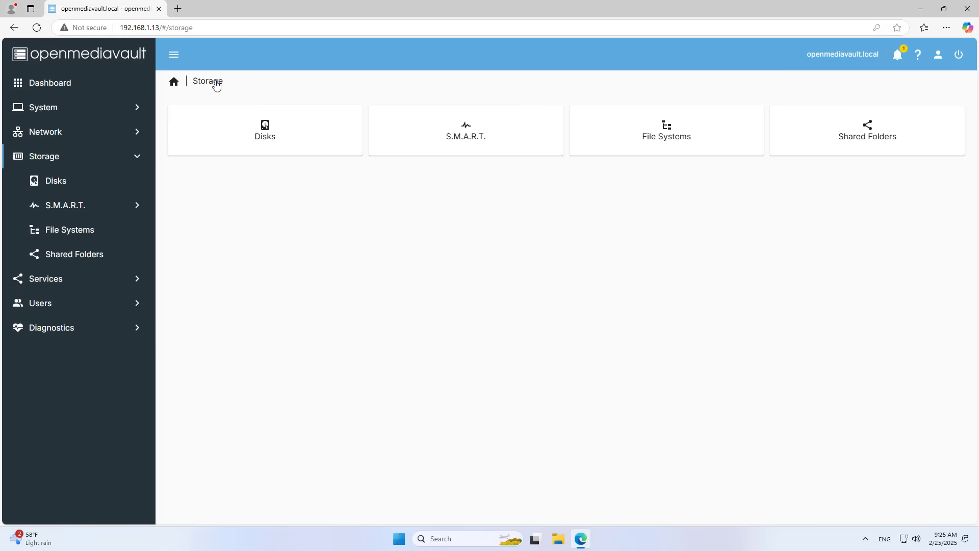
pyautogui.click(271, 138)
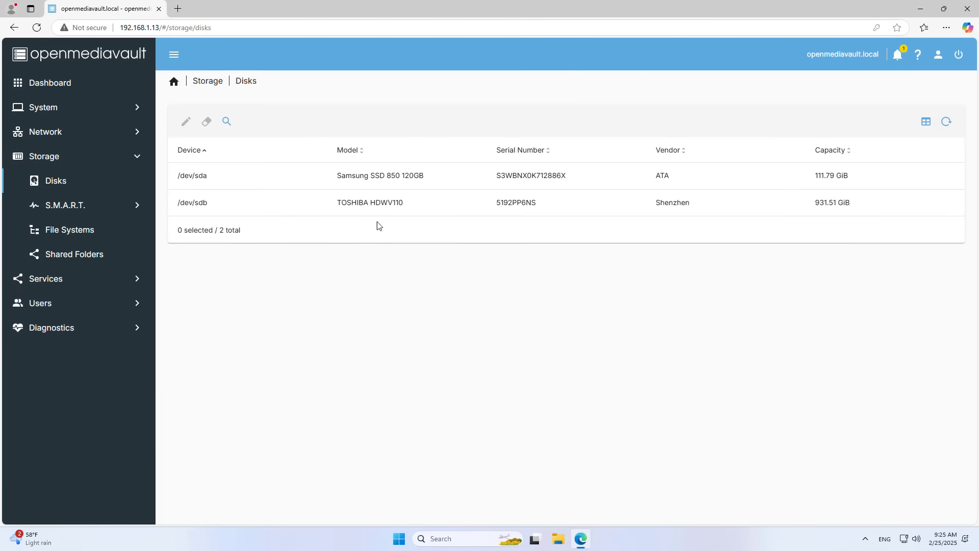
pyautogui.click(383, 202)
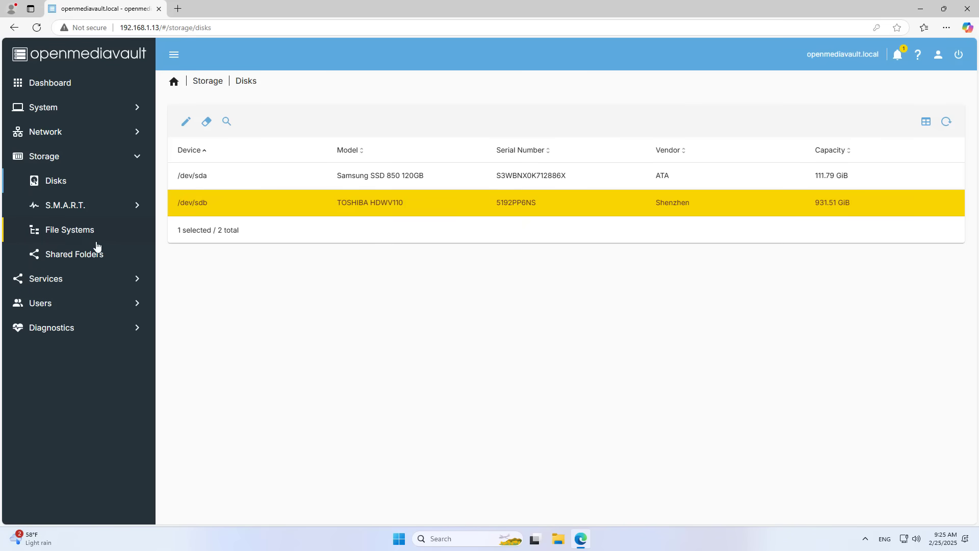
pyautogui.click(75, 237)
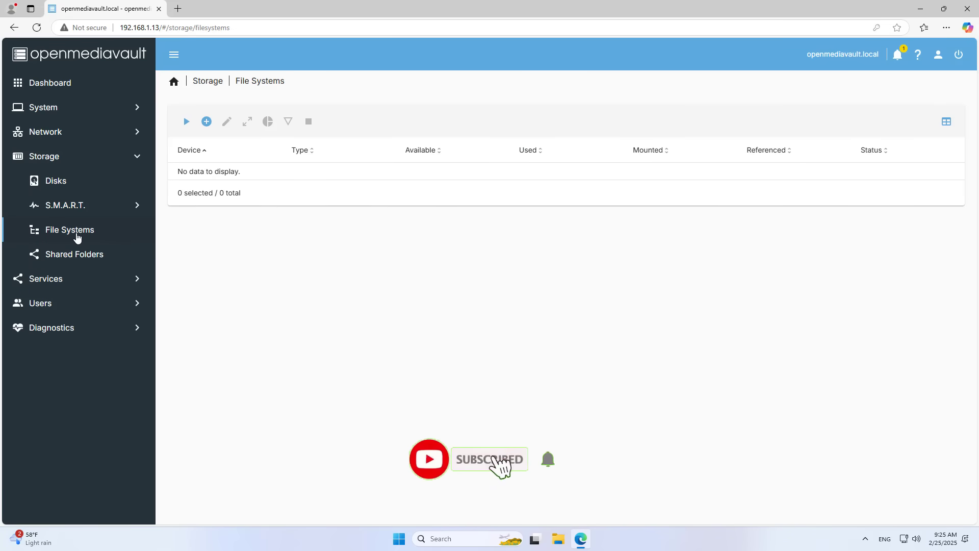
# Step: Create an EXT4 file system on TOSHIBA HDWV110 /dev/sdb and close the finished output
pyautogui.click(207, 126)
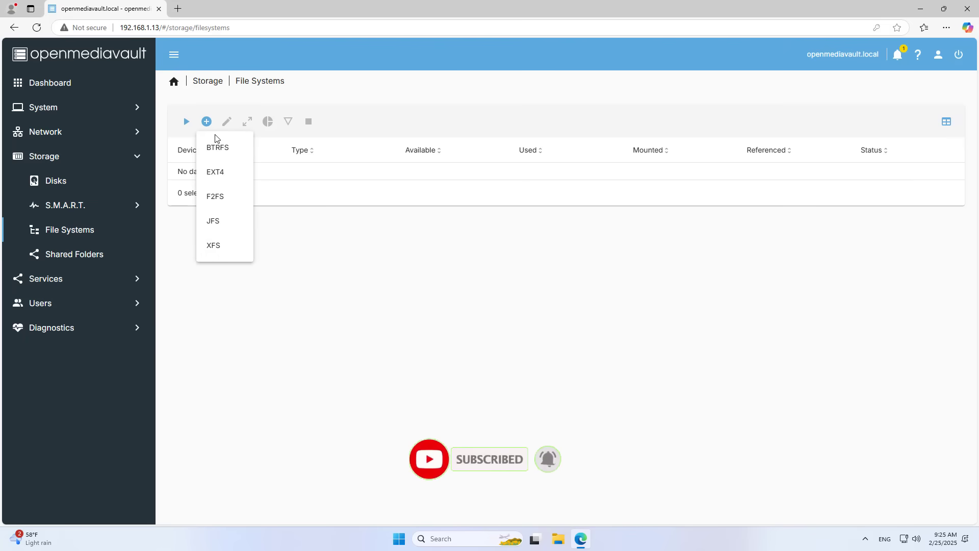
pyautogui.click(221, 171)
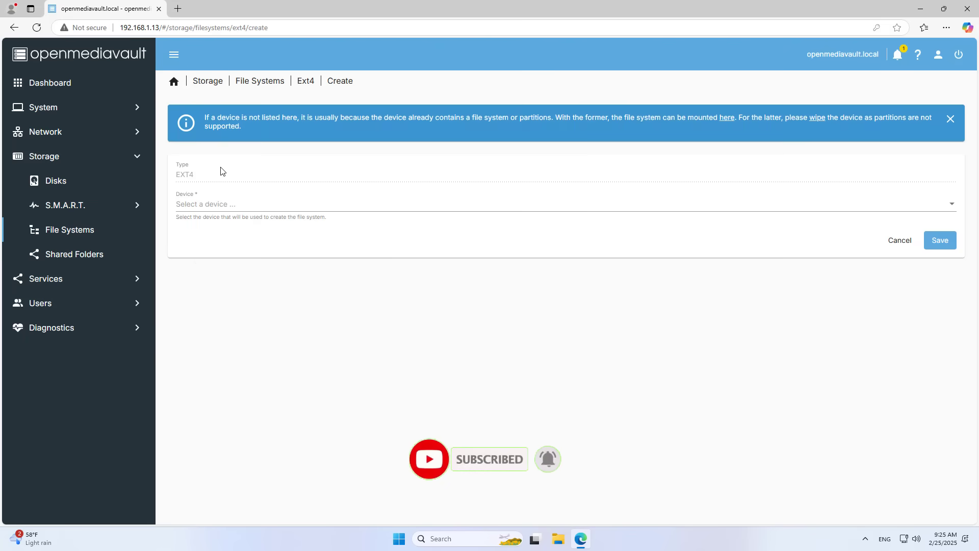
pyautogui.click(217, 205)
pyautogui.click(253, 205)
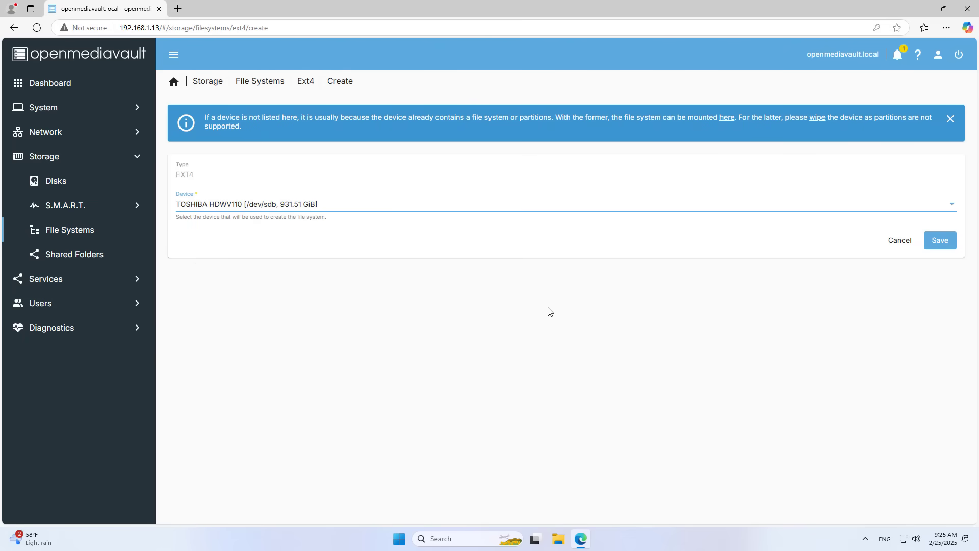
pyautogui.click(940, 240)
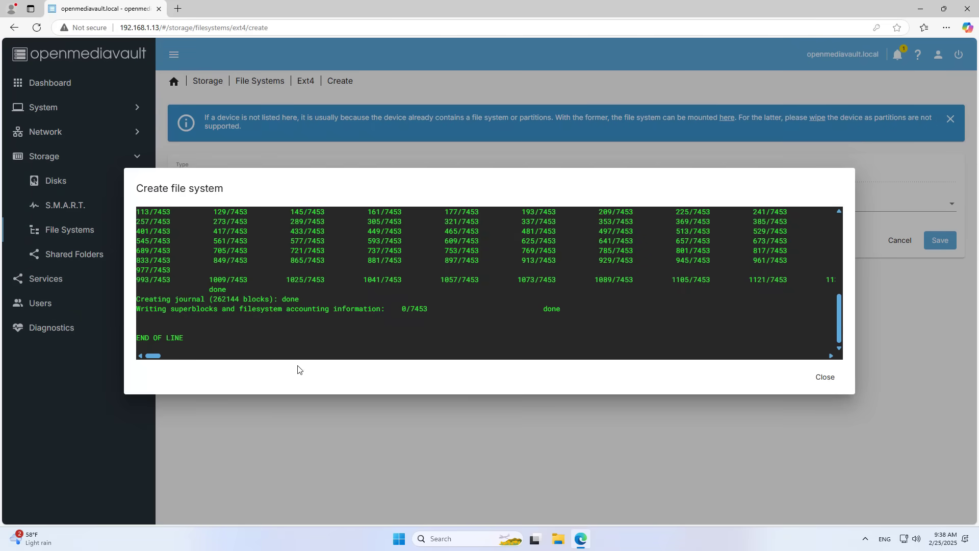
pyautogui.doubleClick(174, 338)
pyautogui.moveTo(185, 338); pyautogui.dragTo(136, 339)
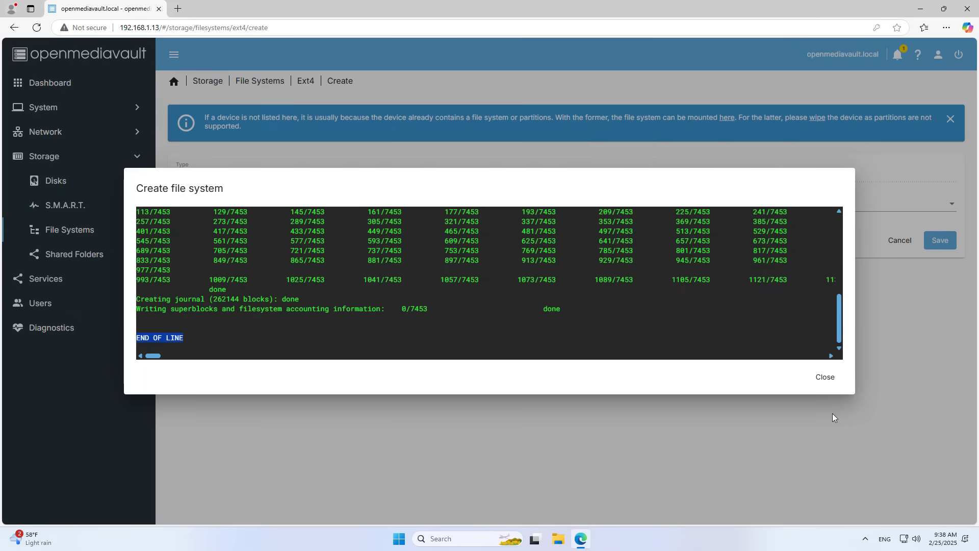
pyautogui.click(825, 378)
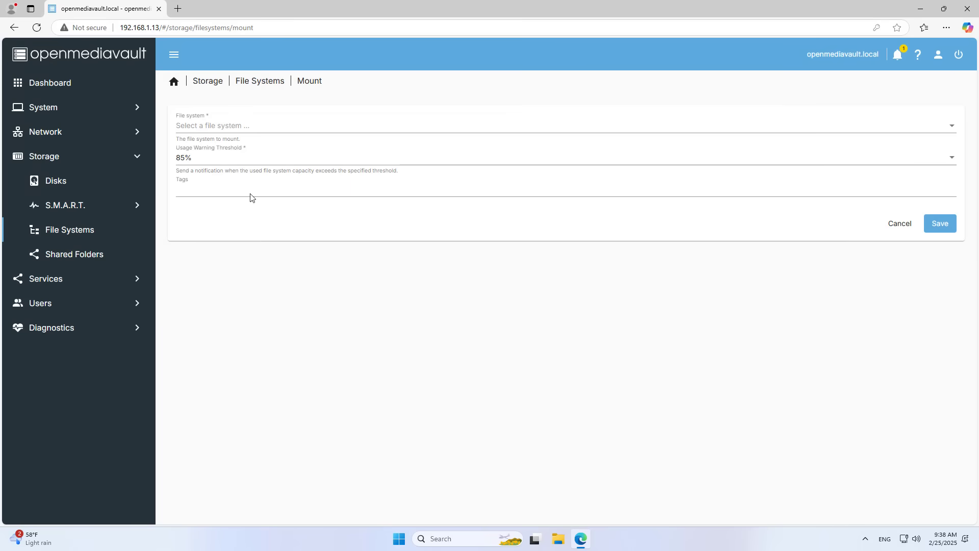
# Step: Mount the new EXT4 file system /dev/sdb1
pyautogui.click(936, 224)
pyautogui.click(258, 127)
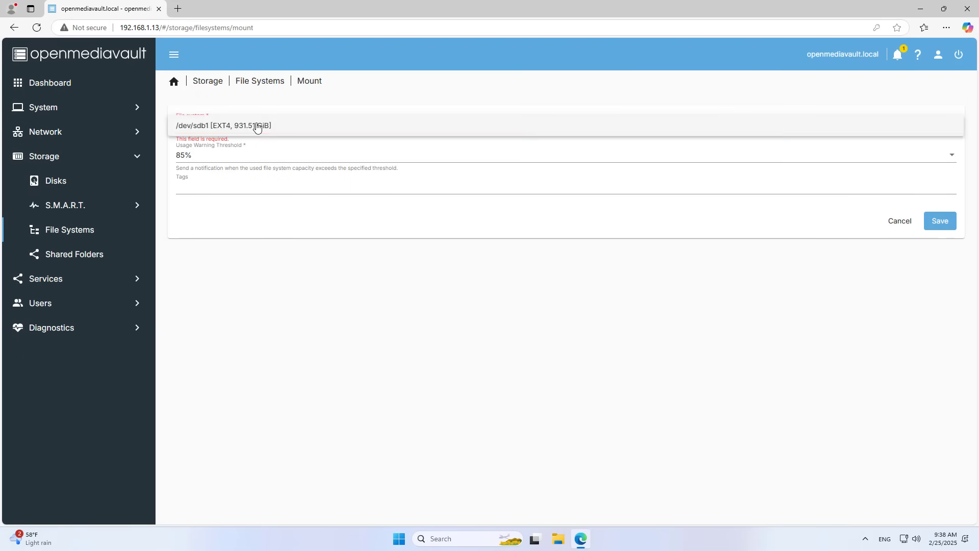
pyautogui.click(257, 125)
pyautogui.click(941, 229)
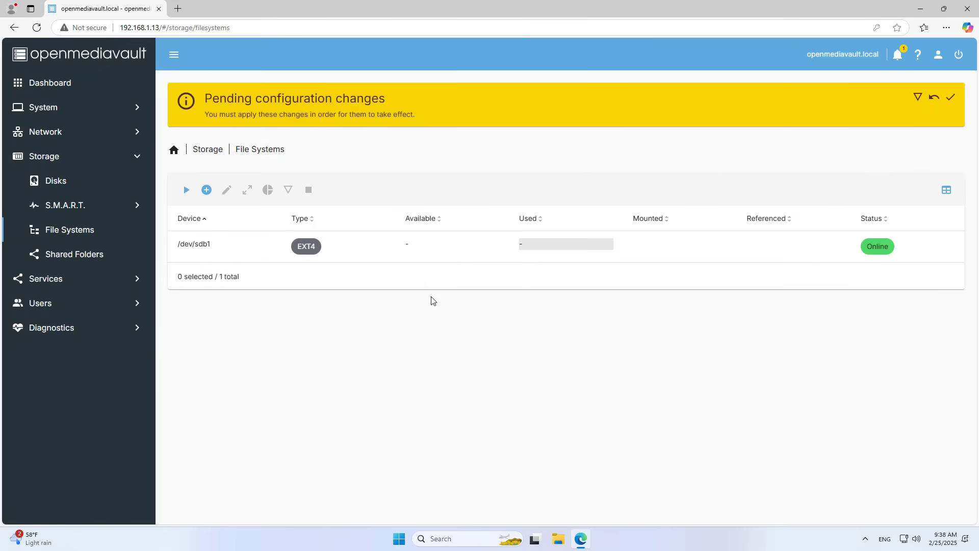
# Step: Apply the pending configuration changes for the /dev/sdb1 mount
pyautogui.click(392, 247)
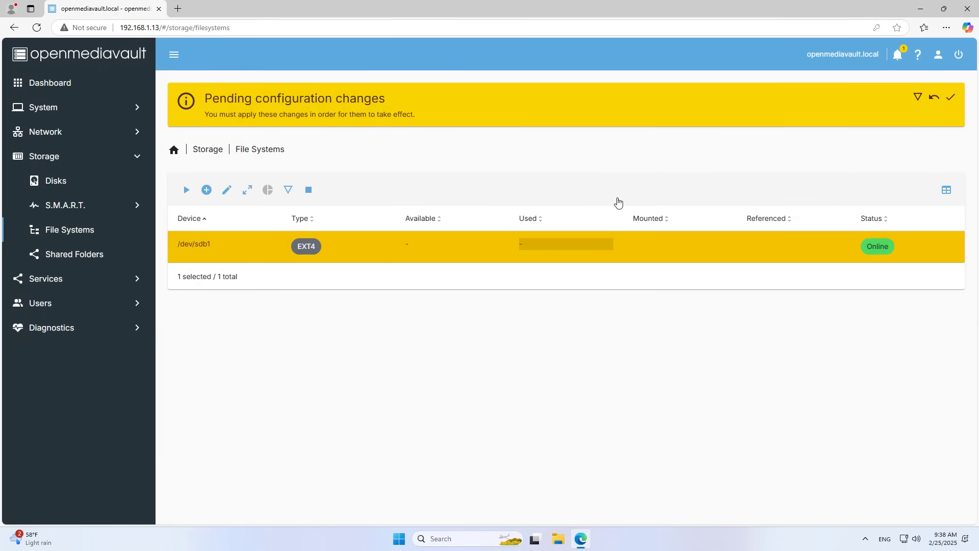
pyautogui.click(951, 99)
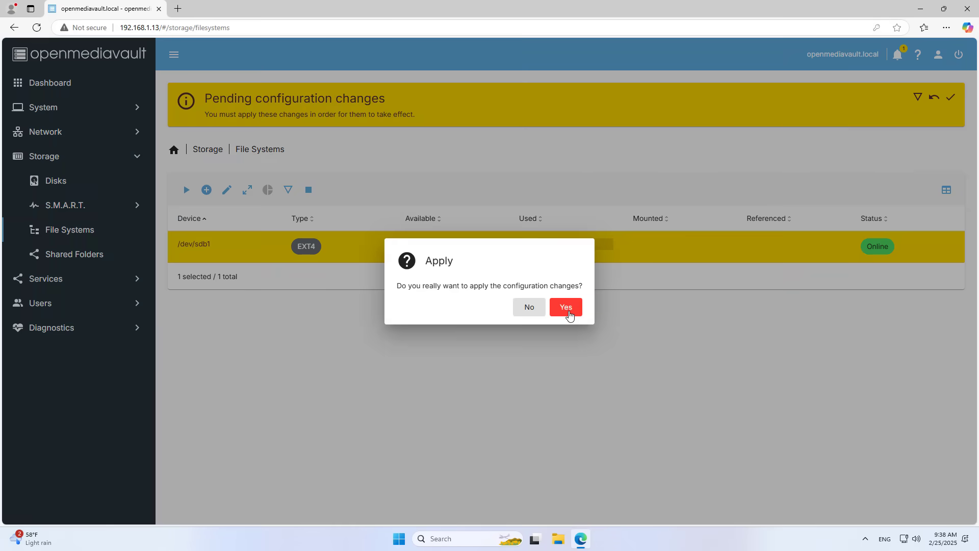
pyautogui.click(568, 307)
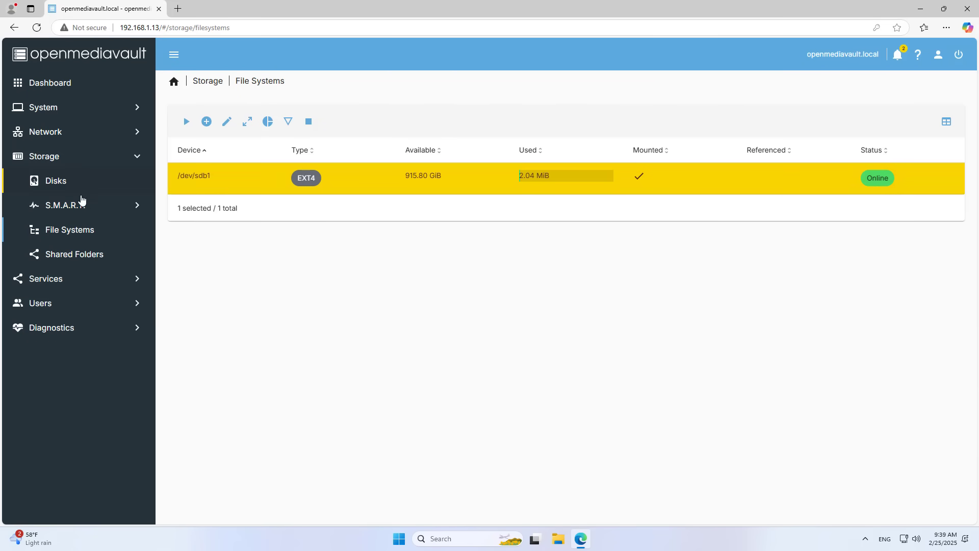
pyautogui.click(36, 303)
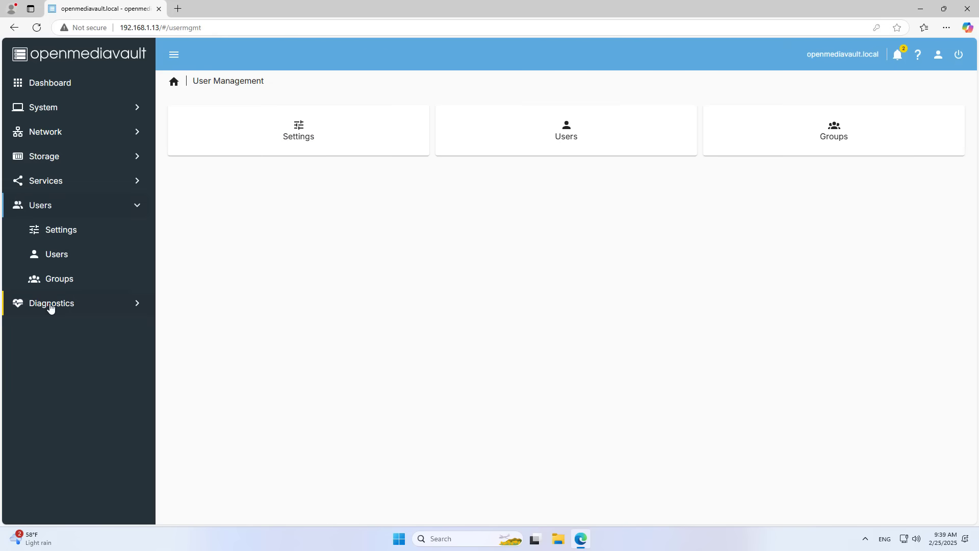
# Step: Add a new user in Users, entering and confirming its password, and save it
pyautogui.click(576, 136)
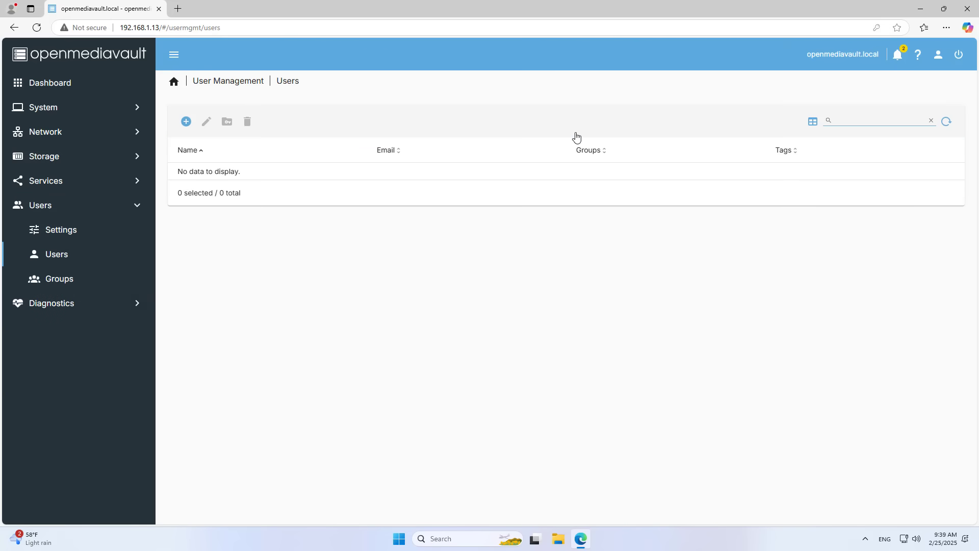
pyautogui.click(187, 122)
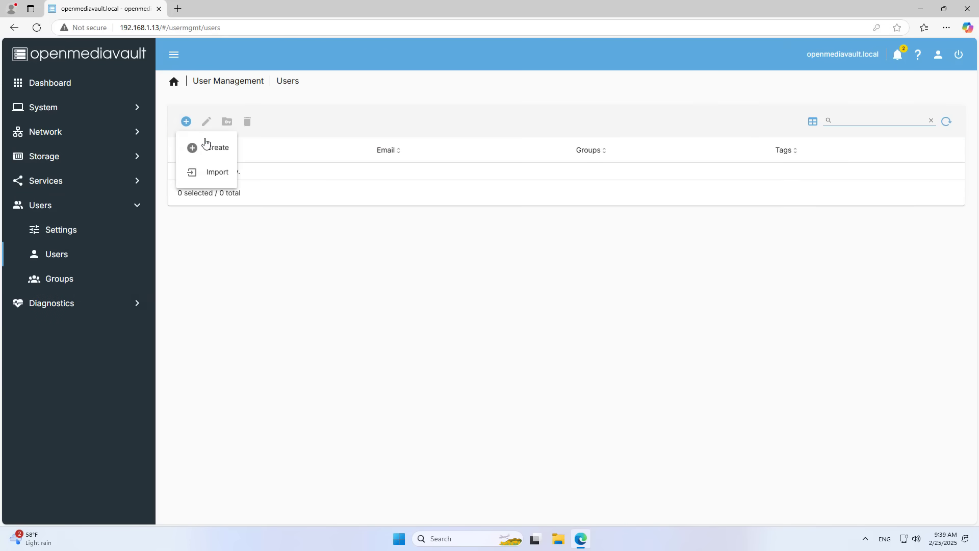
pyautogui.click(204, 145)
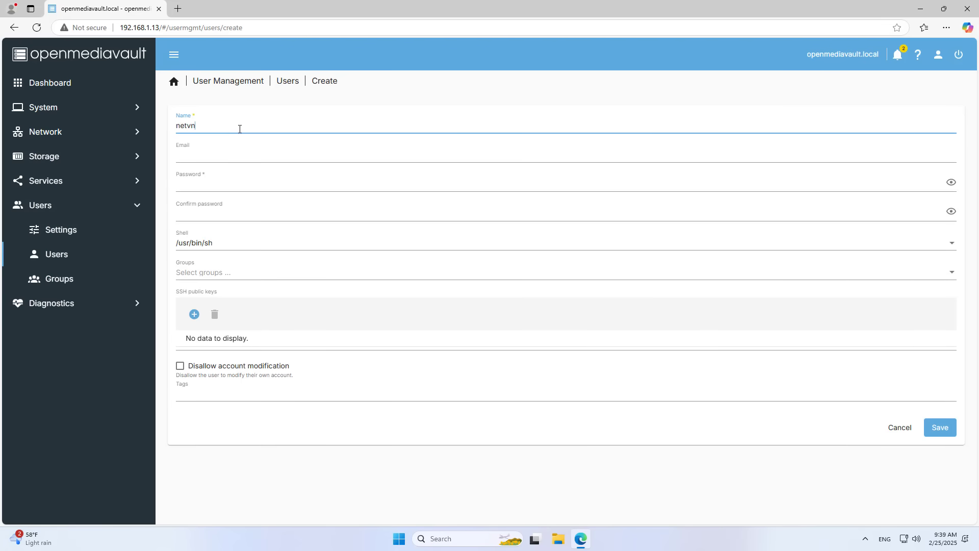
pyautogui.click(226, 186)
pyautogui.write('a')
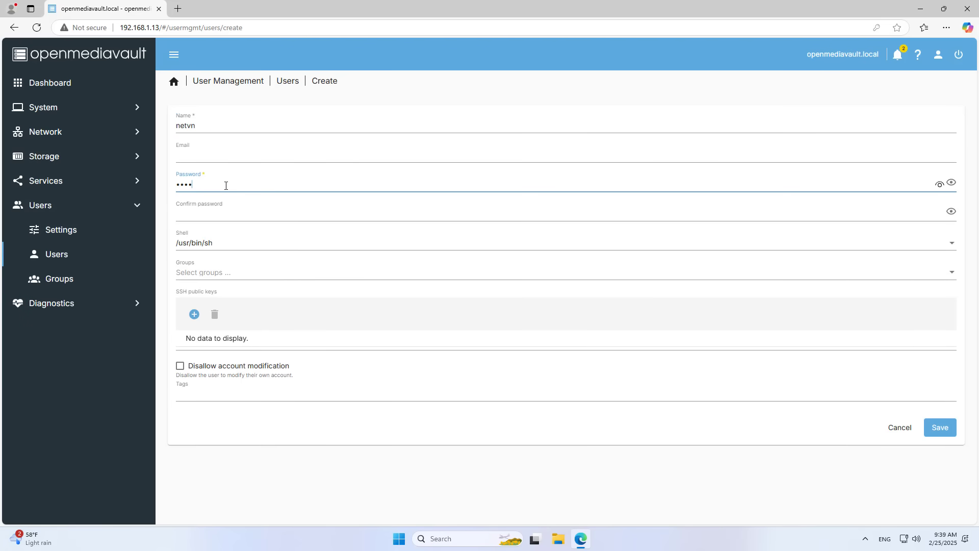
pyautogui.click(231, 212)
pyautogui.write('a')
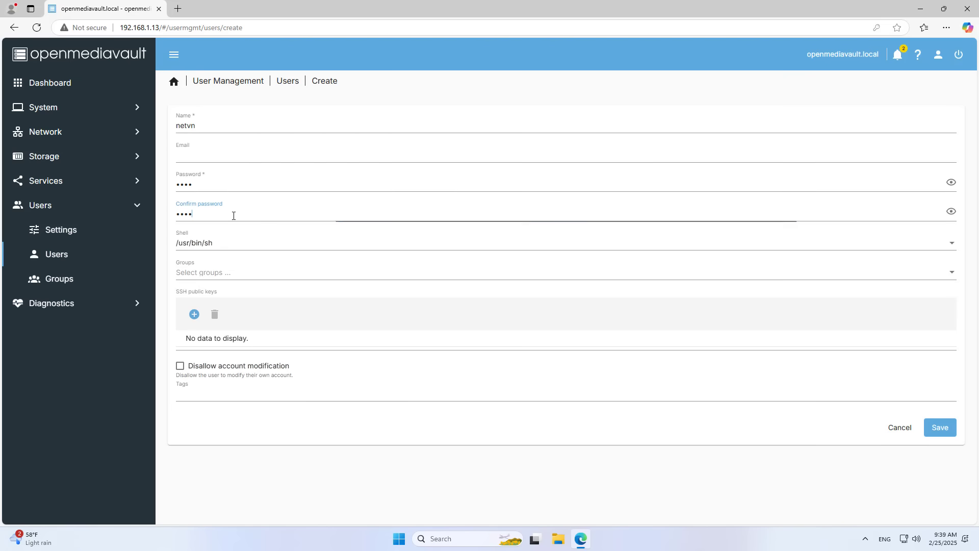
pyautogui.click(940, 428)
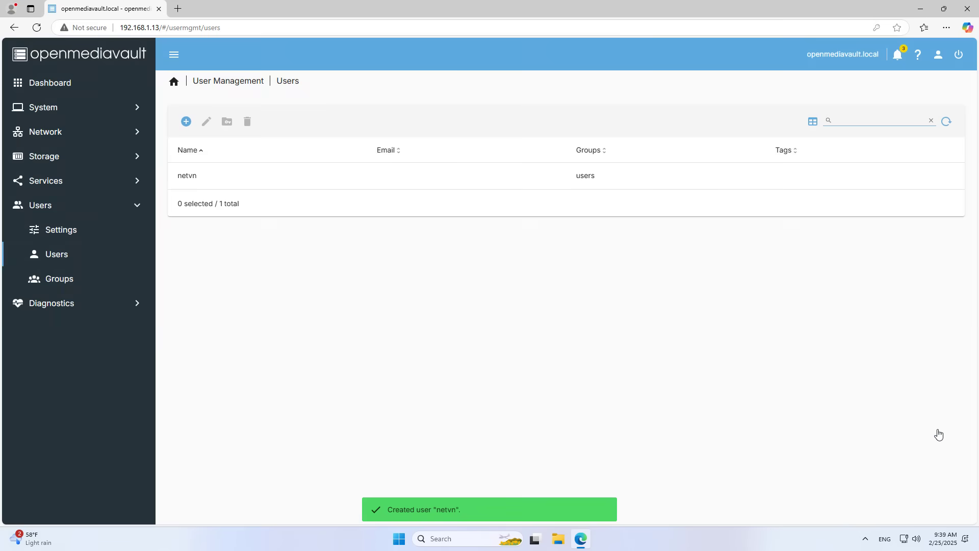
# Step: Select the new user and apply the pending configuration changes, confirming with Yes
pyautogui.click(517, 180)
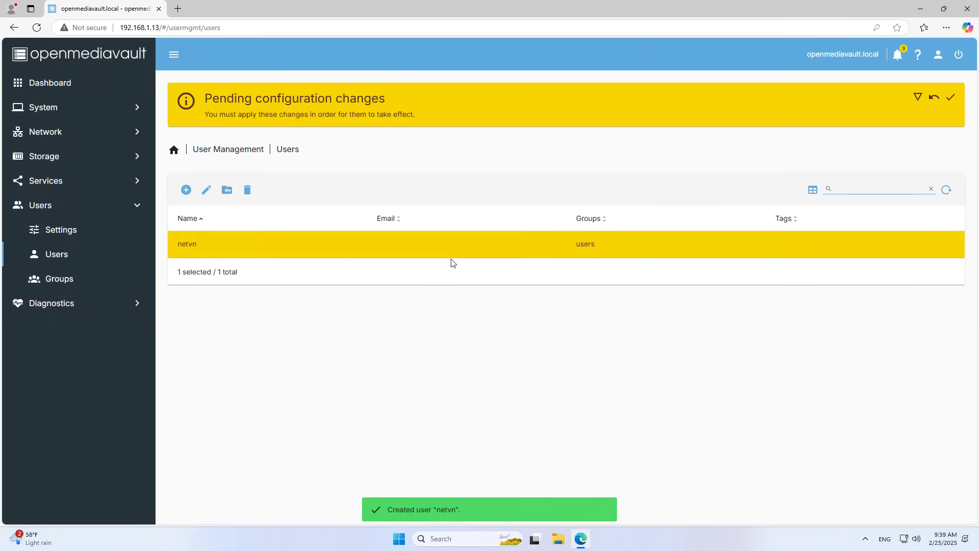
pyautogui.click(950, 102)
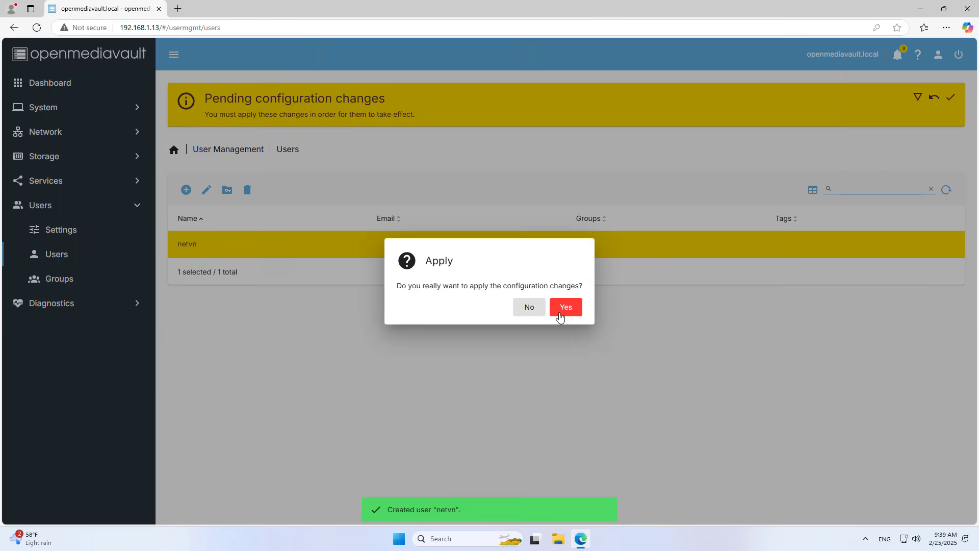
pyautogui.click(562, 308)
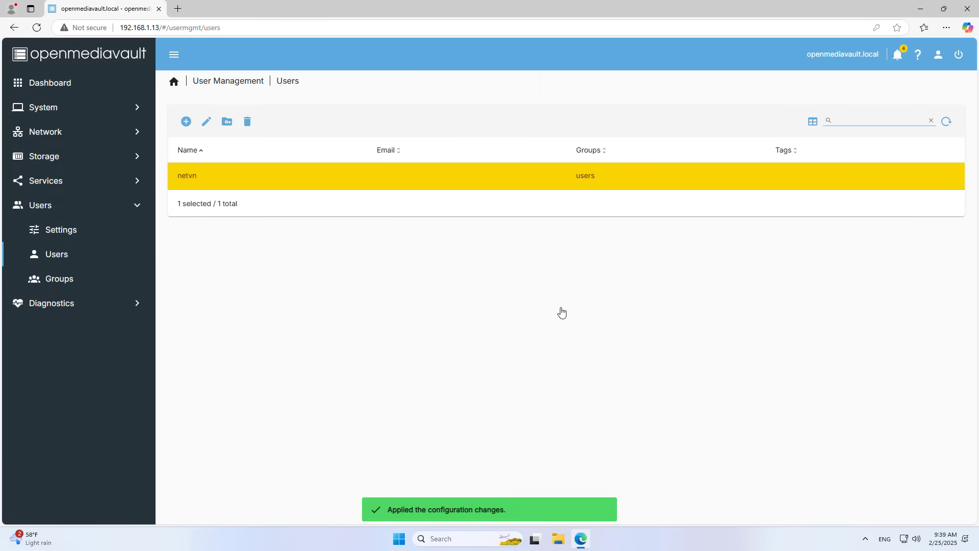
pyautogui.click(74, 160)
# Step: Add a shared folder named media on the /dev/sdb1 EXT4 file system
pyautogui.click(84, 254)
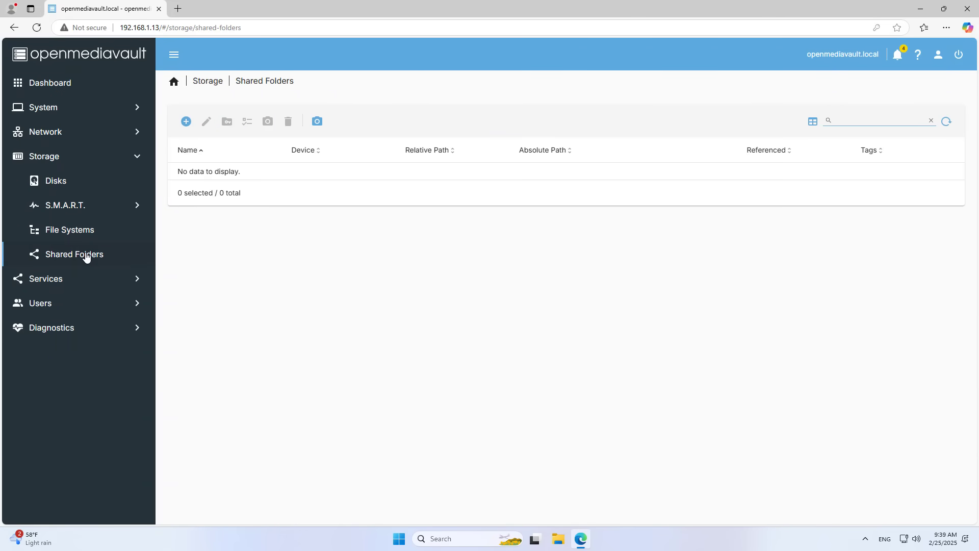
pyautogui.click(186, 122)
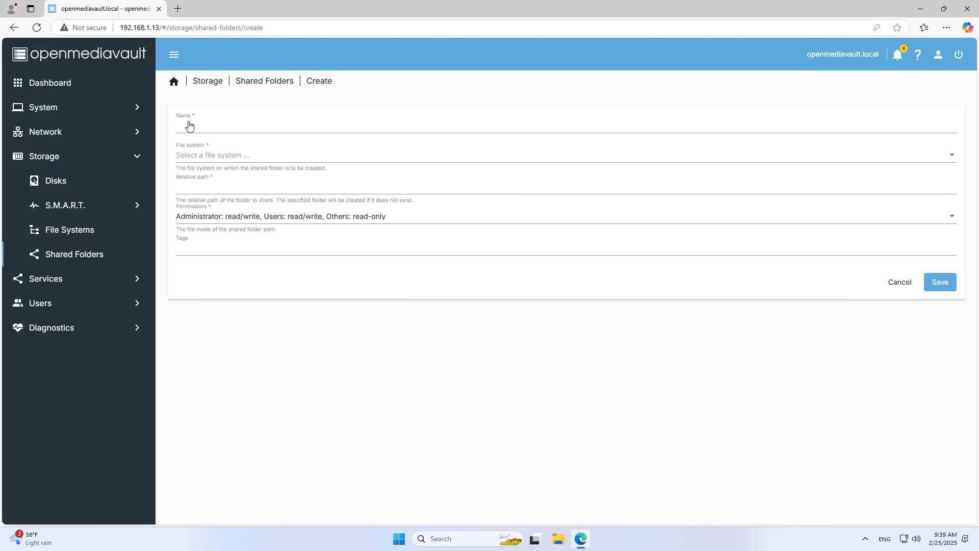
pyautogui.click(200, 127)
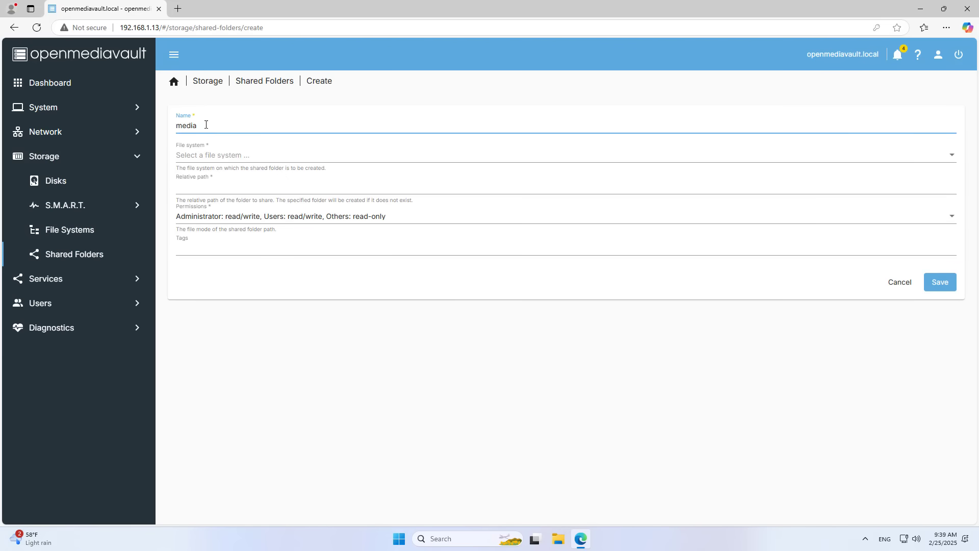
pyautogui.click(241, 155)
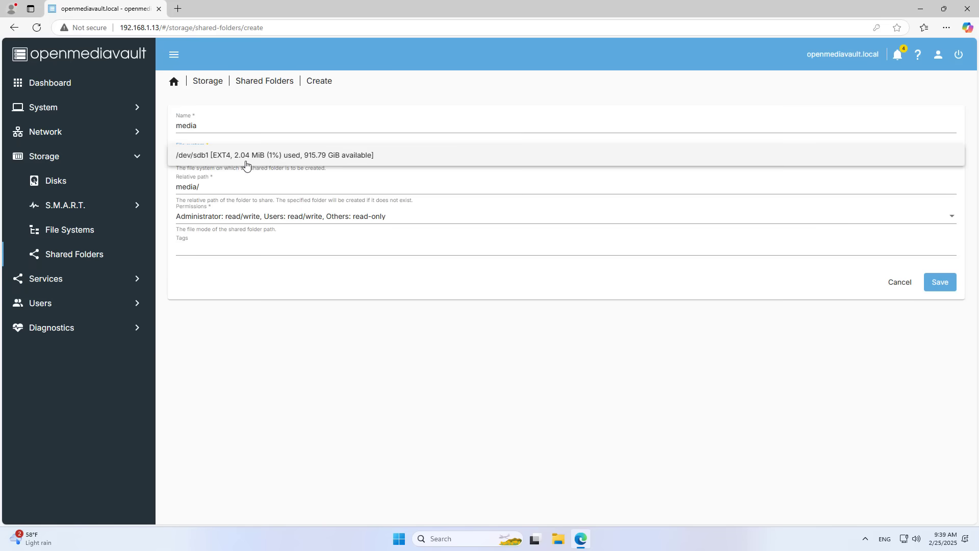
pyautogui.click(247, 164)
pyautogui.click(942, 284)
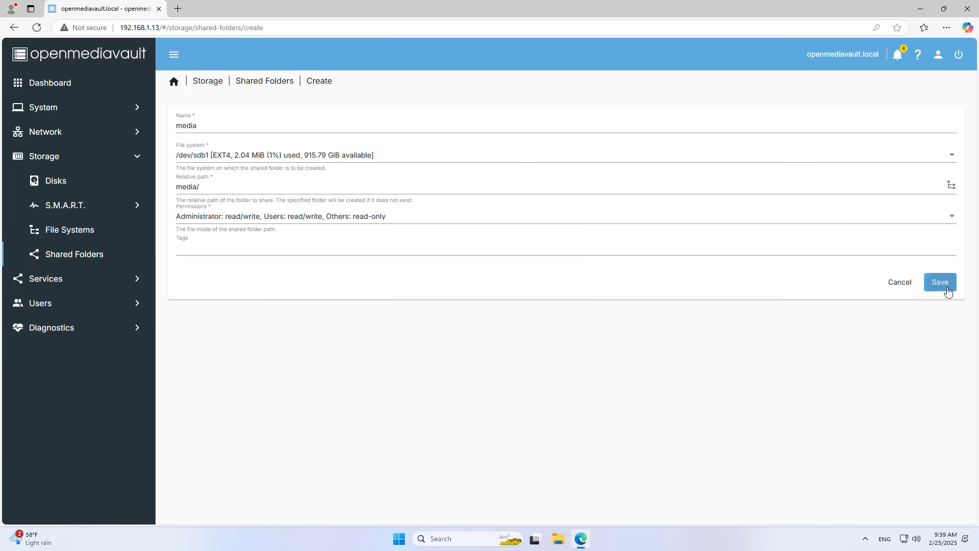
# Step: Apply the pending changes and open the media folder's permissions
pyautogui.click(380, 186)
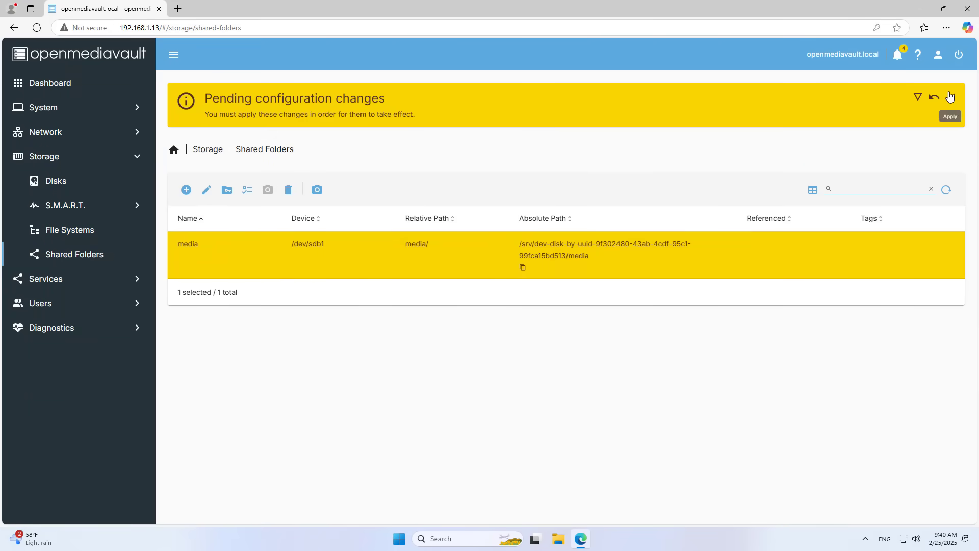
pyautogui.click(951, 97)
pyautogui.click(567, 309)
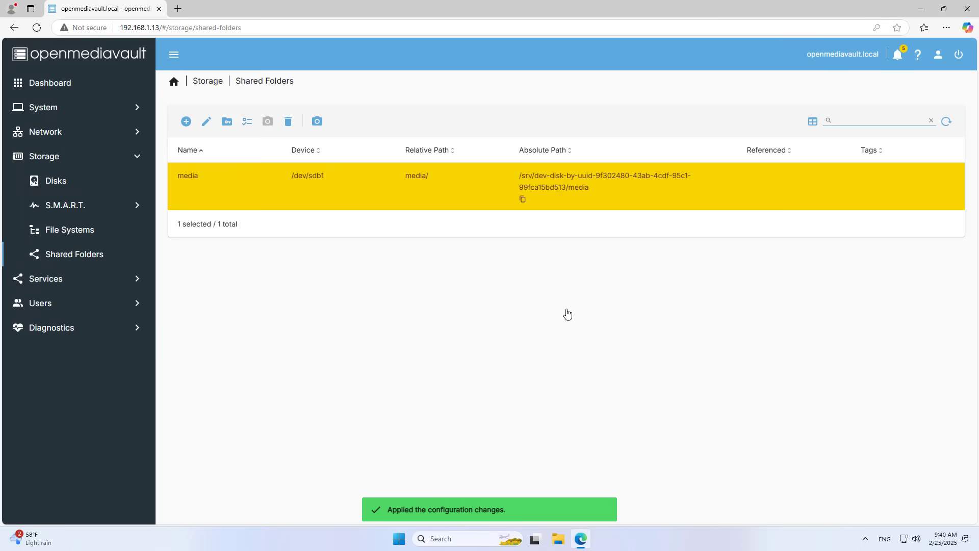
pyautogui.click(227, 122)
# Step: Give the new user Read/Write permission on the media share and save it
pyautogui.click(291, 225)
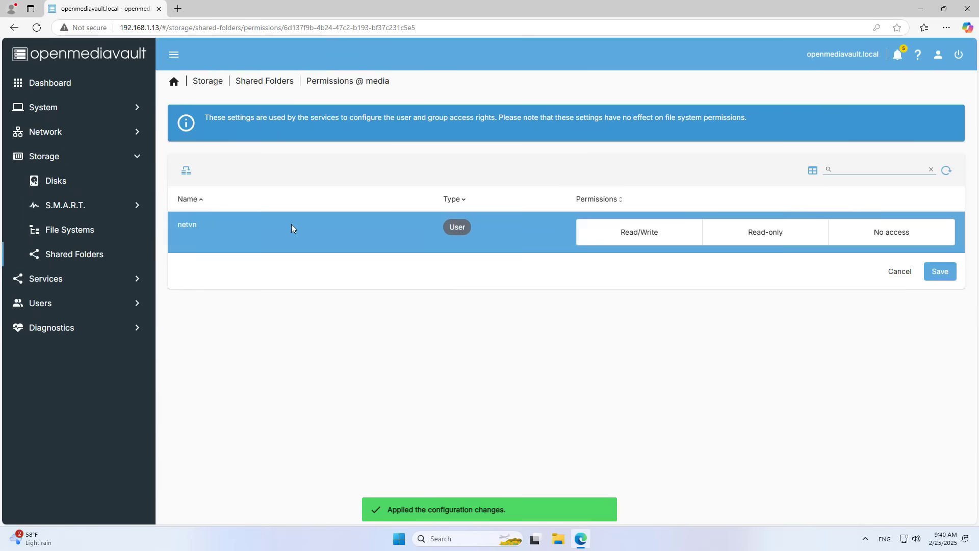
pyautogui.click(631, 234)
pyautogui.click(182, 217)
pyautogui.click(205, 228)
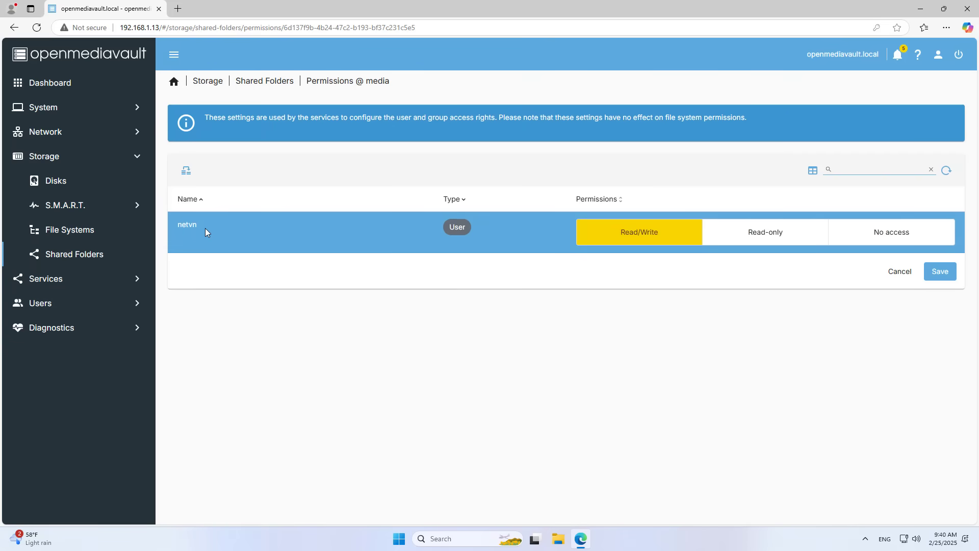
pyautogui.click(205, 228)
pyautogui.click(948, 275)
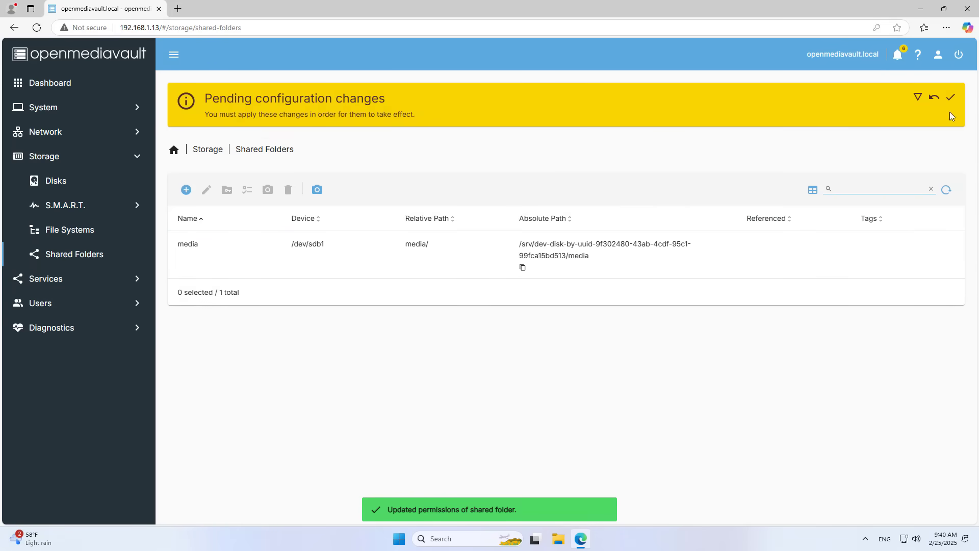
# Step: Apply the pending configuration changes and open the media folder's ACL page
pyautogui.click(951, 97)
pyautogui.click(577, 315)
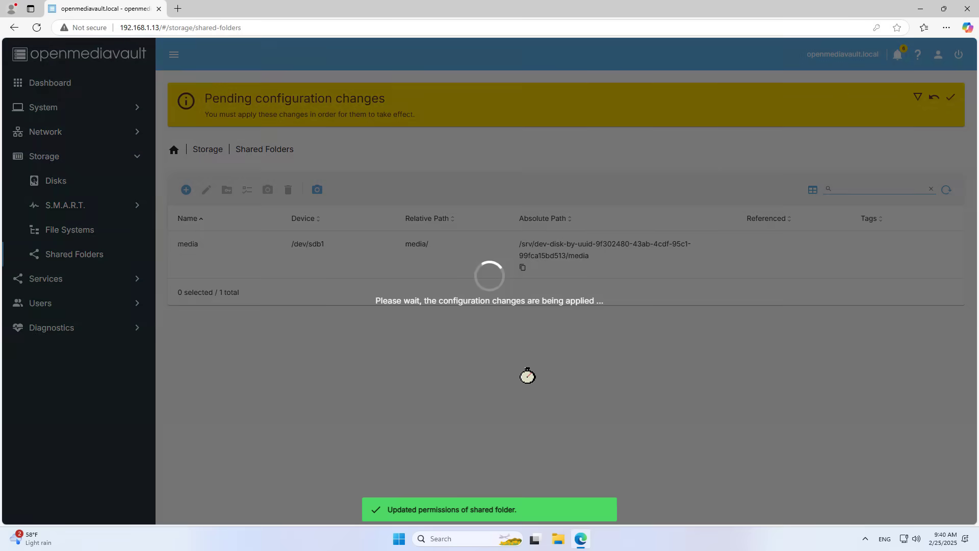
pyautogui.click(314, 186)
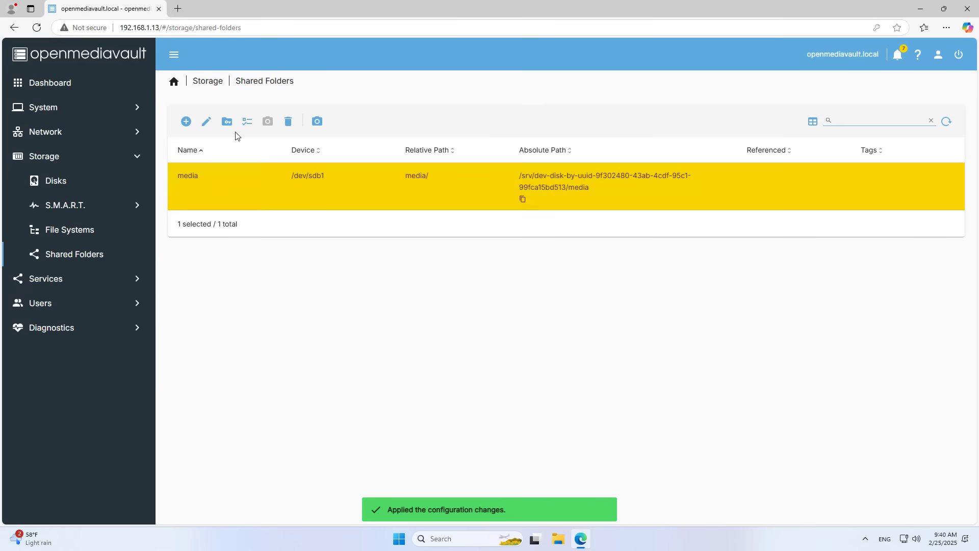
pyautogui.click(247, 122)
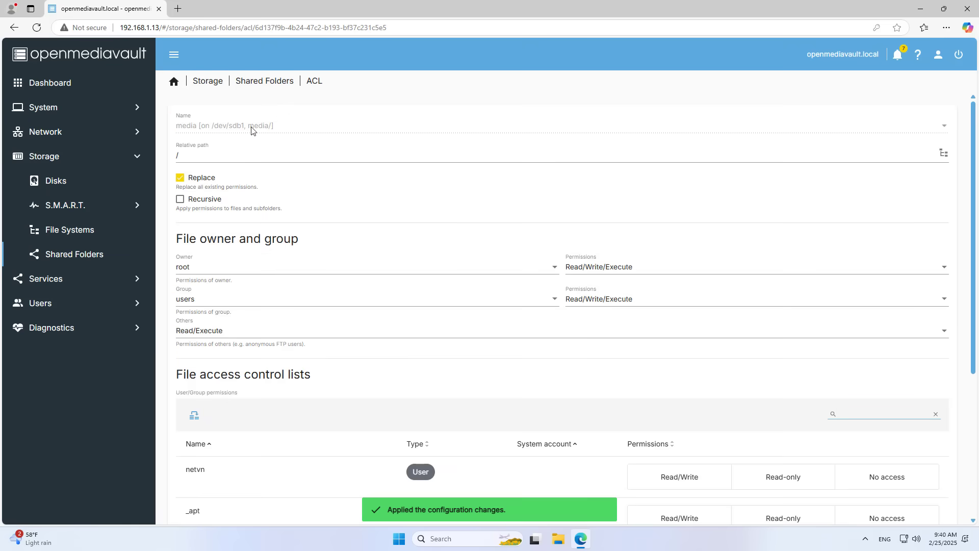
# Step: Set the new user to Read/Write in the media ACL, save, and return to Shared Folders
pyautogui.scroll(-3, 316, 286)
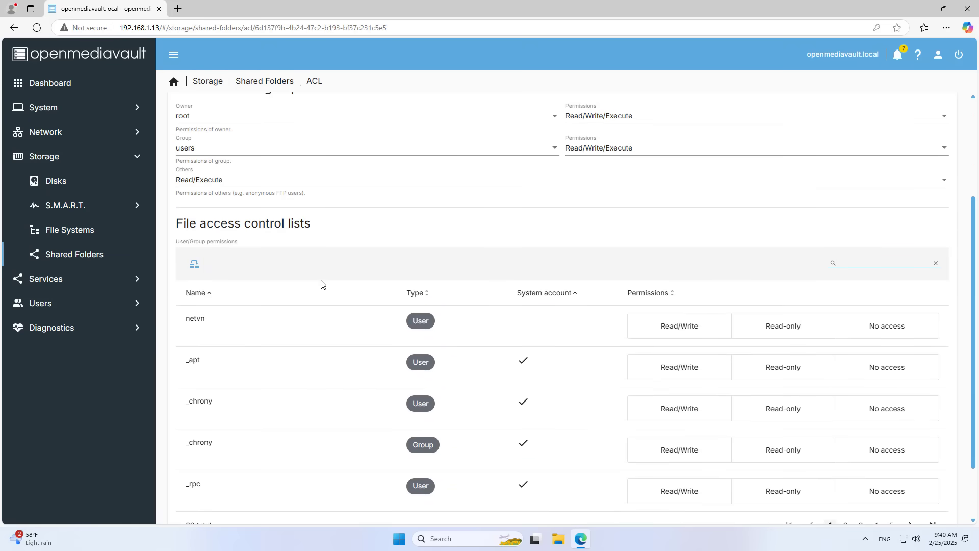
pyautogui.click(509, 323)
pyautogui.click(678, 327)
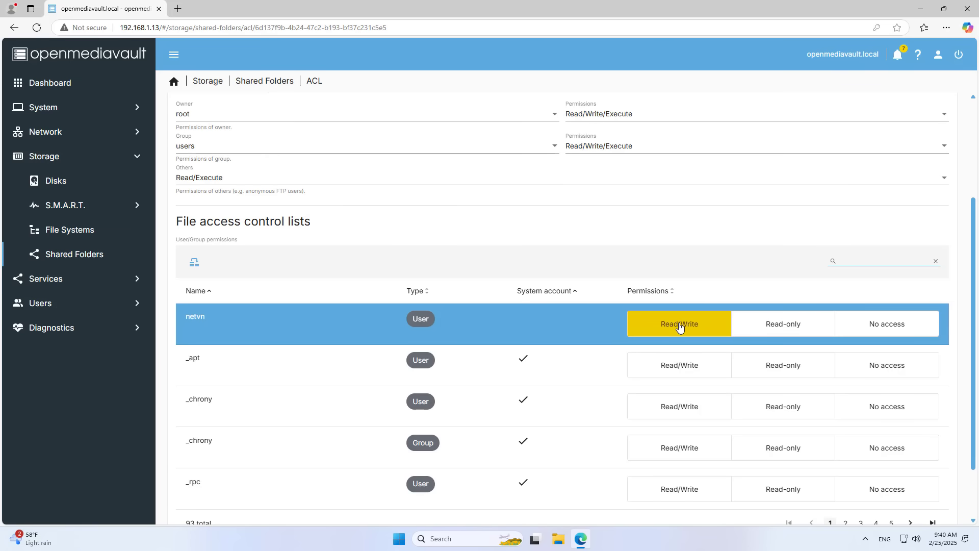
pyautogui.scroll(-2, 681, 327)
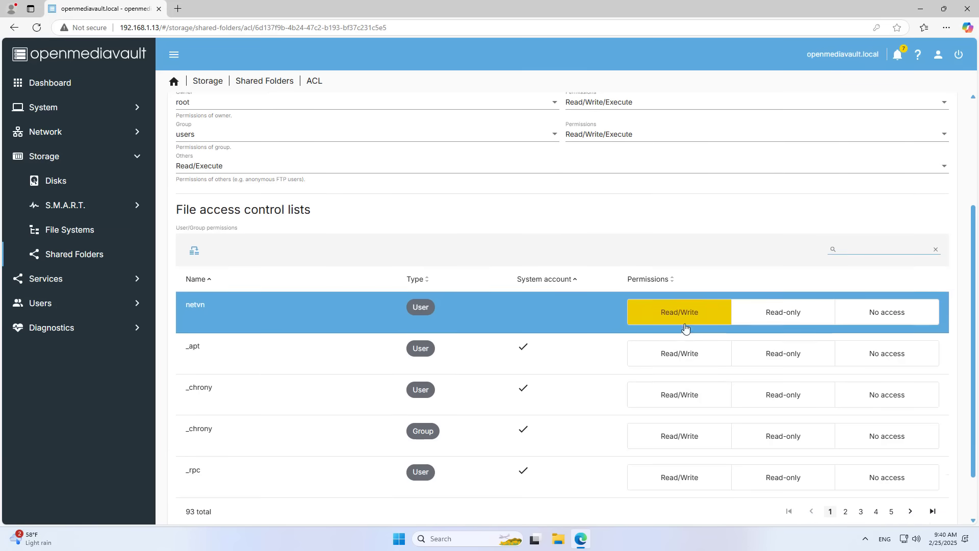
pyautogui.click(940, 497)
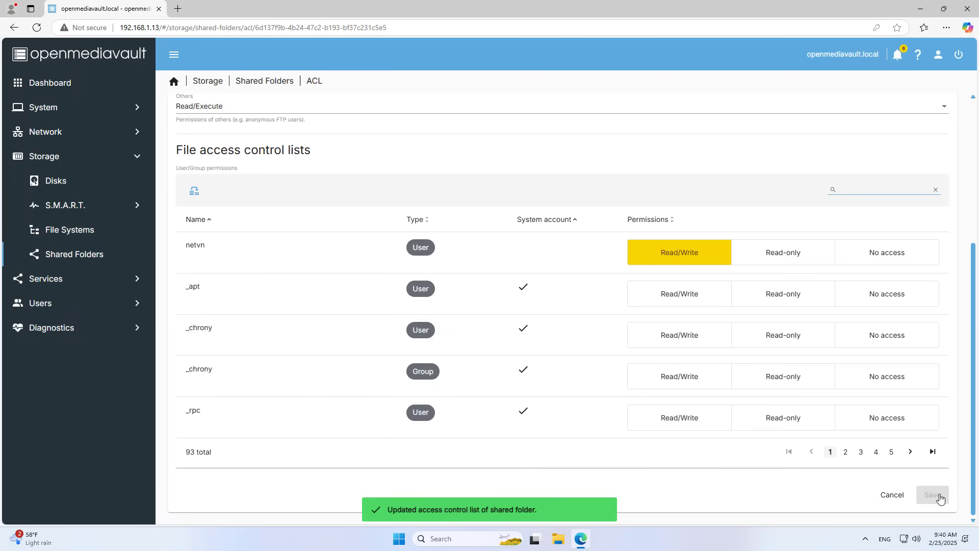
pyautogui.click(273, 87)
pyautogui.click(303, 186)
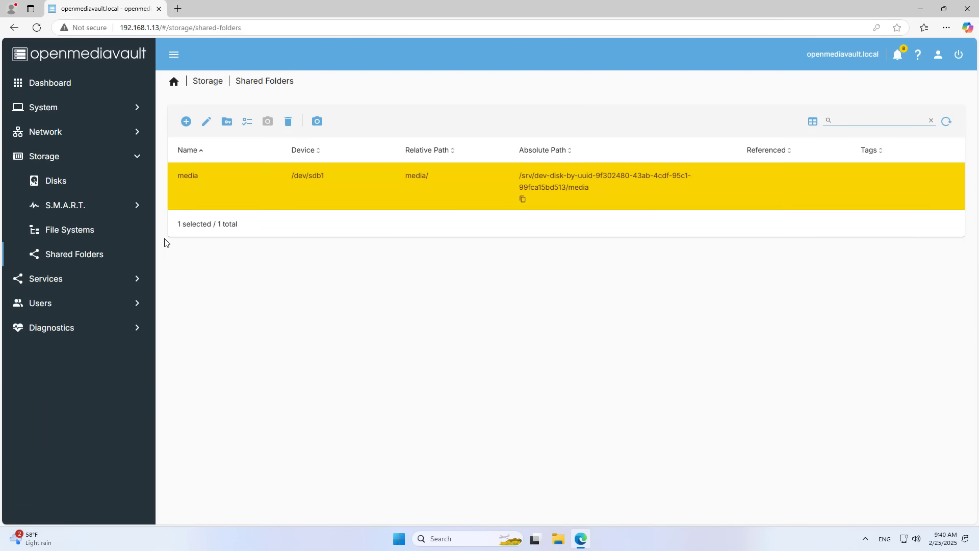
# Step: Enable the SMB/CIFS service in its Settings page and save
pyautogui.click(79, 278)
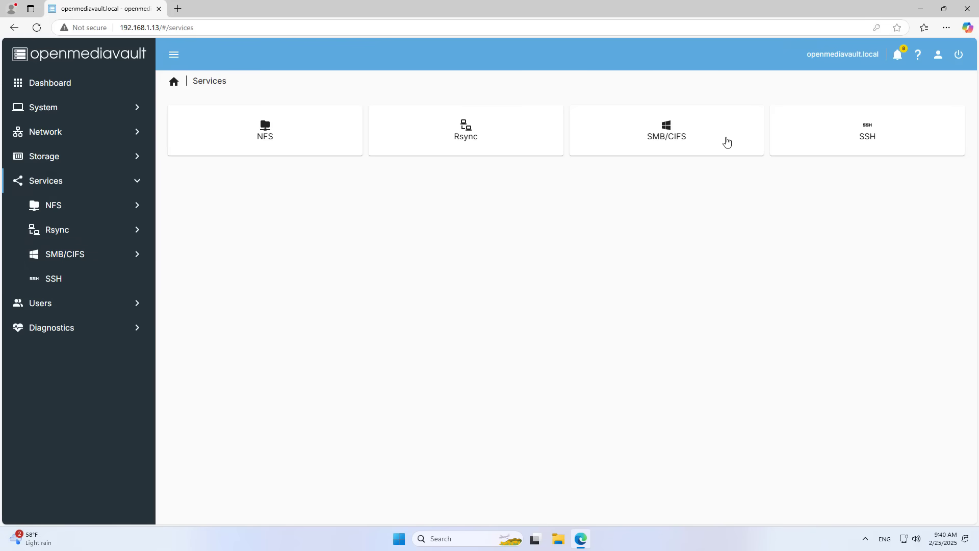
pyautogui.click(680, 139)
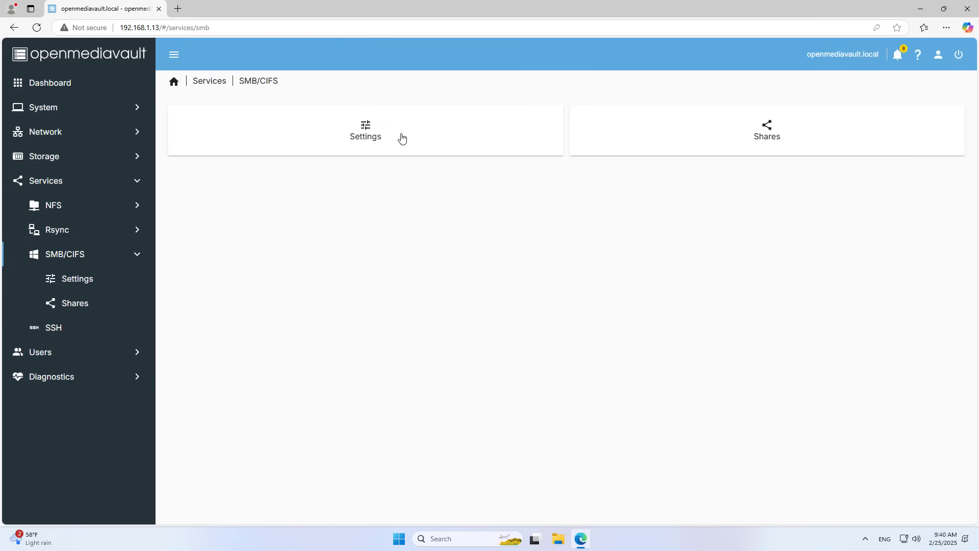
pyautogui.click(370, 138)
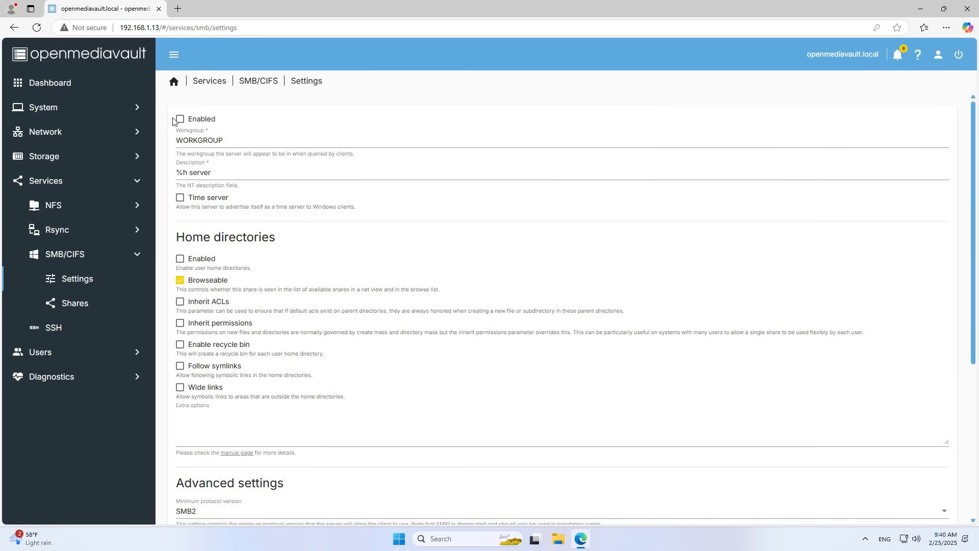
pyautogui.scroll(-5, 478, 270)
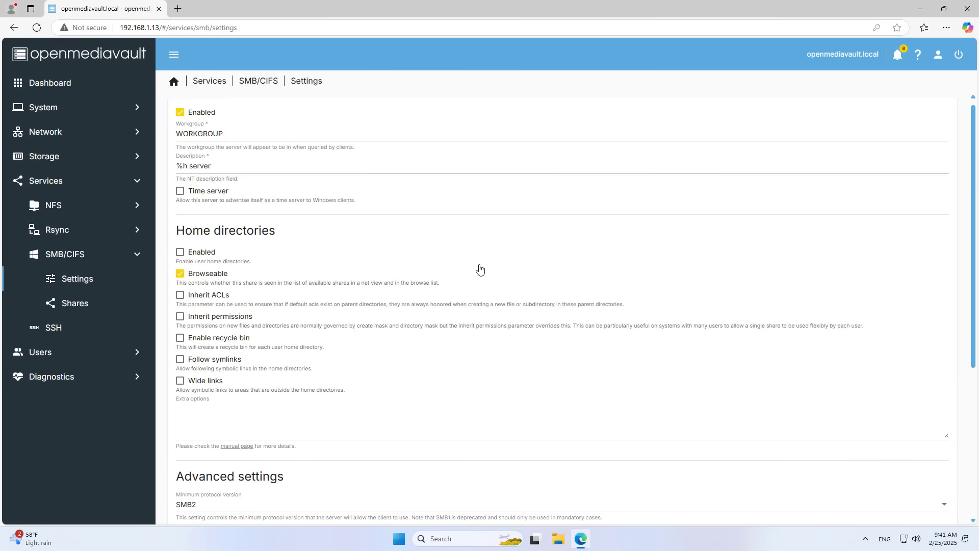
pyautogui.click(925, 495)
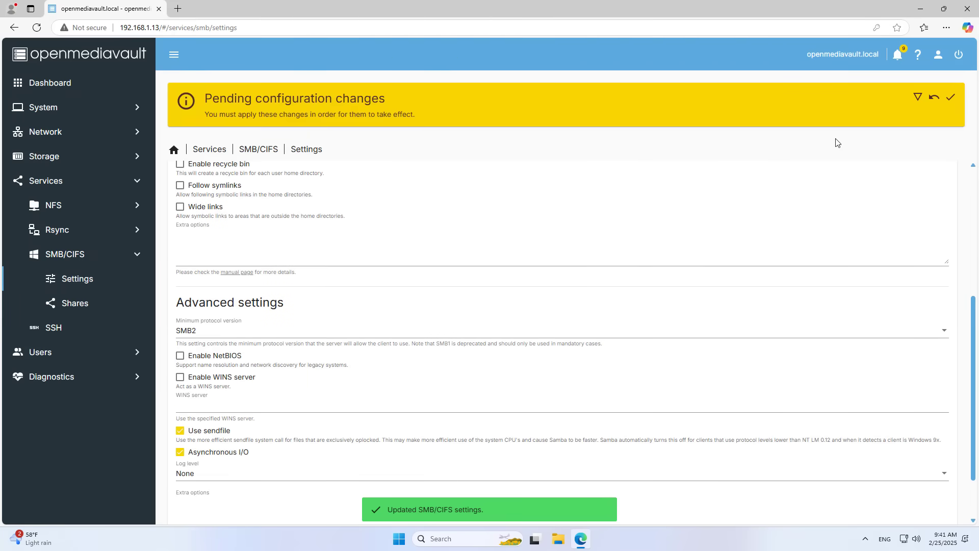
# Step: Apply the pending configuration changes and go back to the Services overview
pyautogui.click(951, 97)
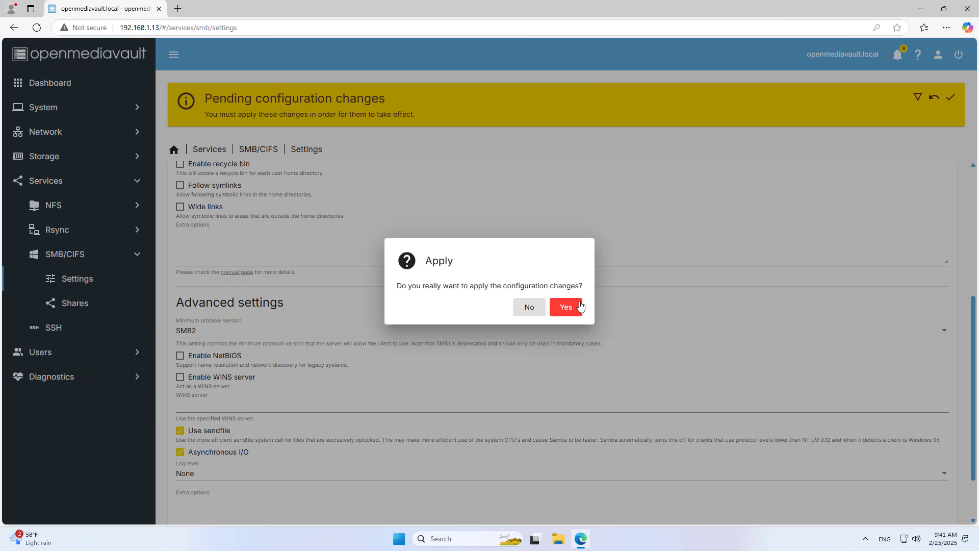
pyautogui.click(566, 308)
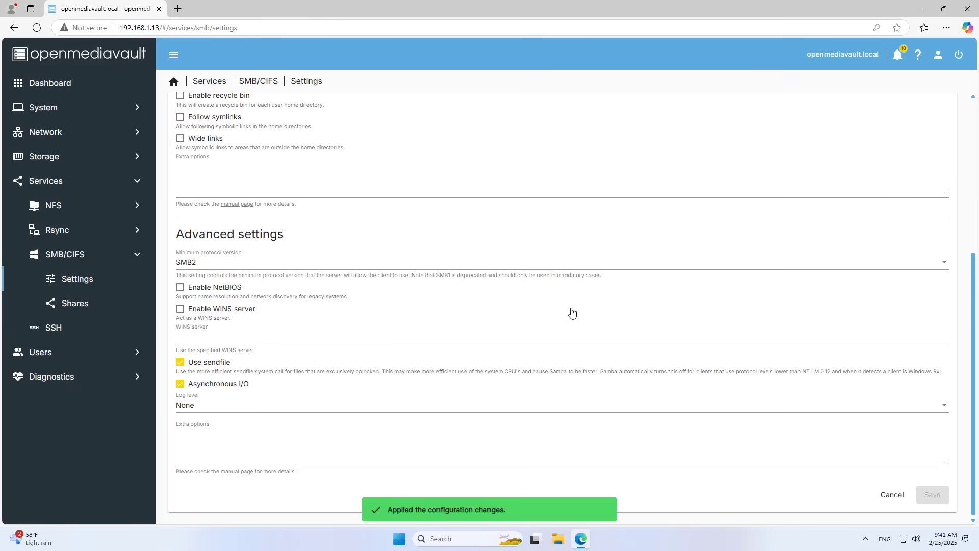
pyautogui.click(206, 81)
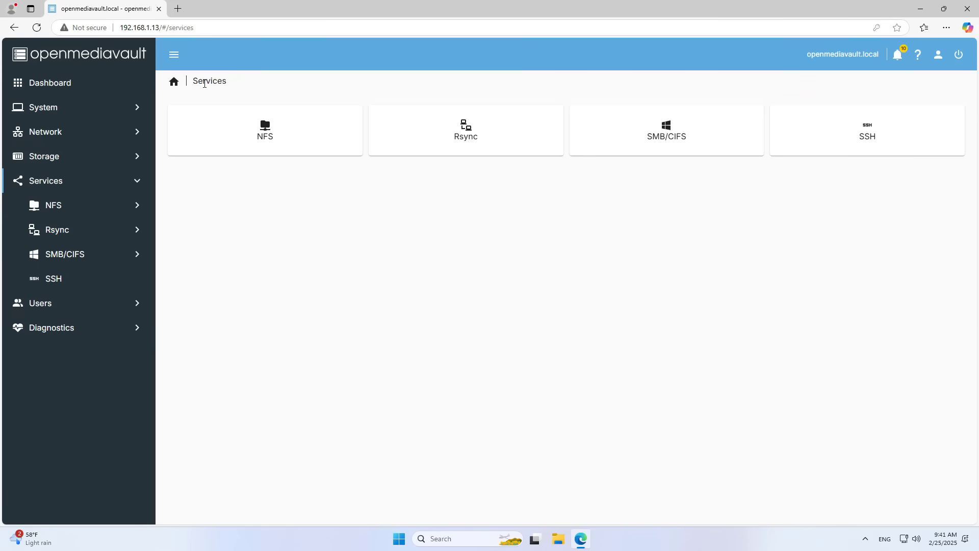
# Step: Create a new SMB/CIFS share for the media shared folder and save it
pyautogui.click(663, 139)
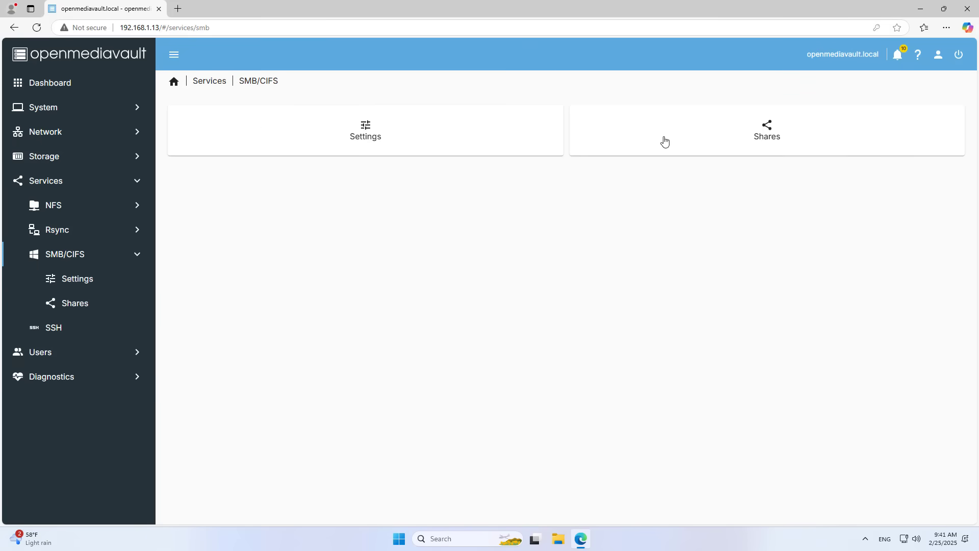
pyautogui.click(780, 135)
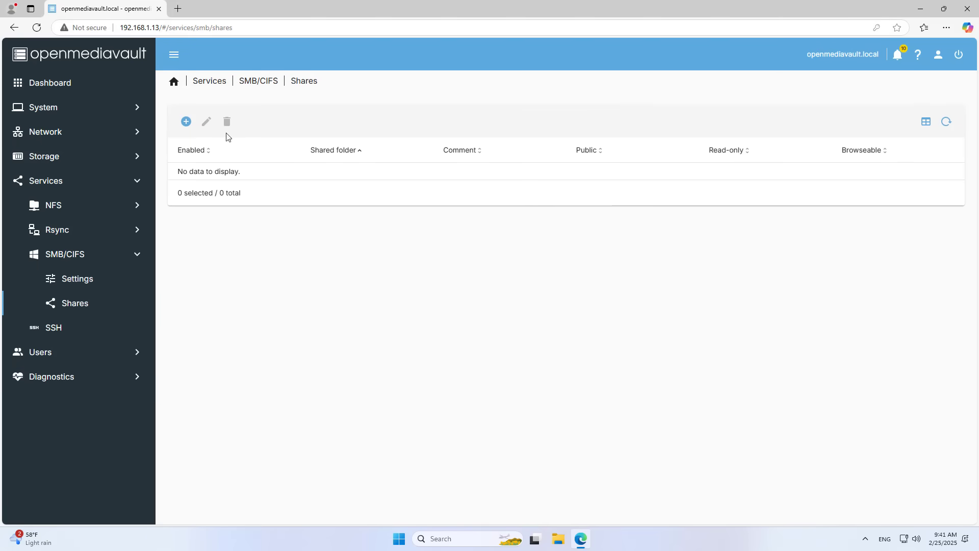
pyautogui.click(185, 122)
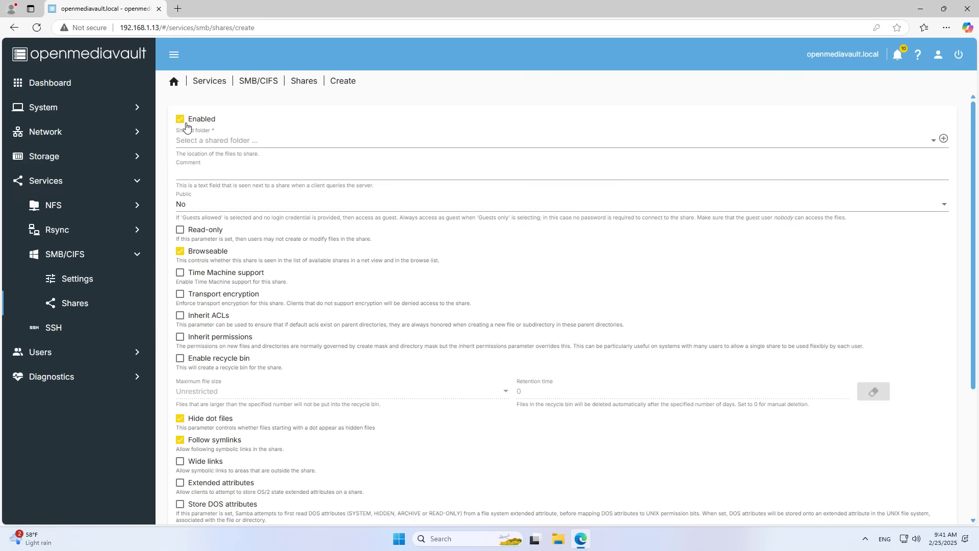
pyautogui.click(214, 143)
pyautogui.click(218, 145)
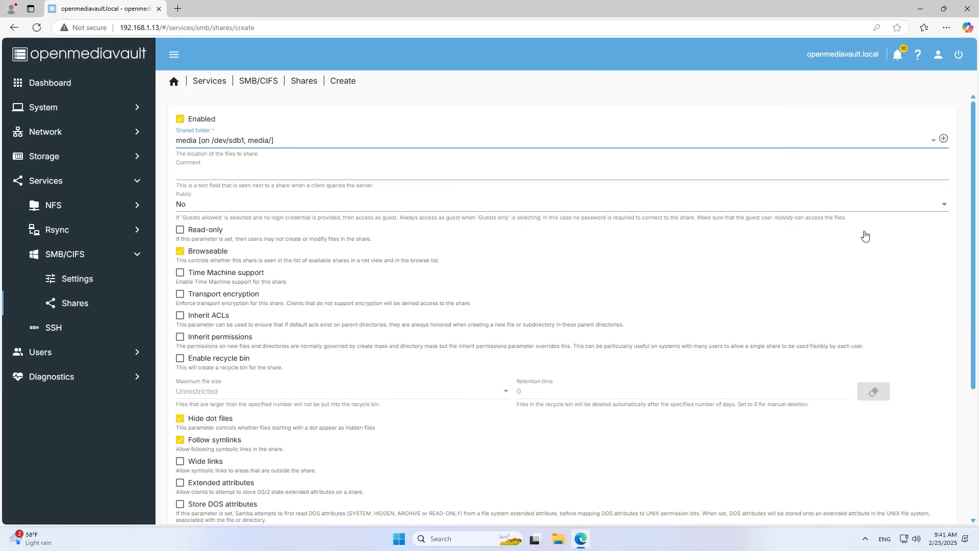
pyautogui.scroll(-10, 974, 257)
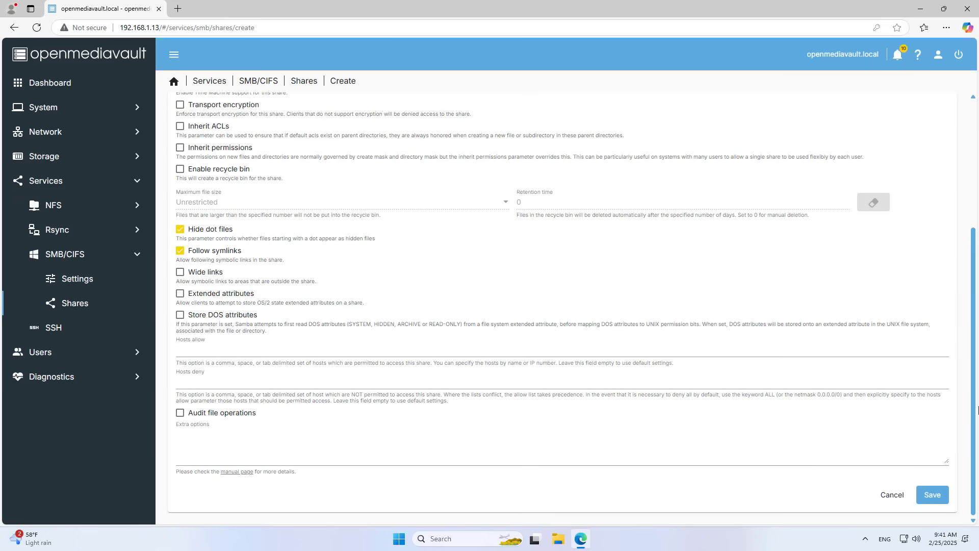
pyautogui.click(933, 495)
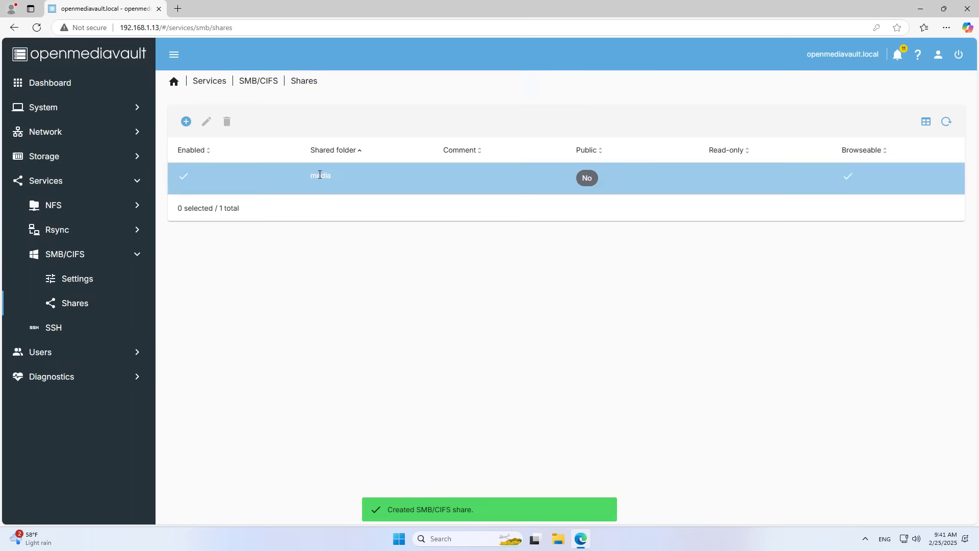
# Step: Apply the pending configuration changes for the new media share
pyautogui.click(321, 176)
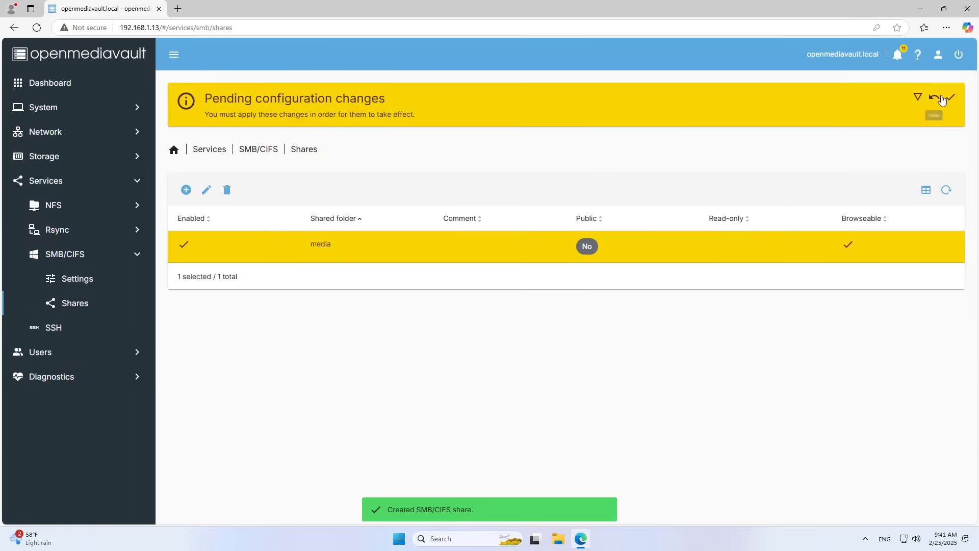
pyautogui.click(950, 97)
pyautogui.click(566, 307)
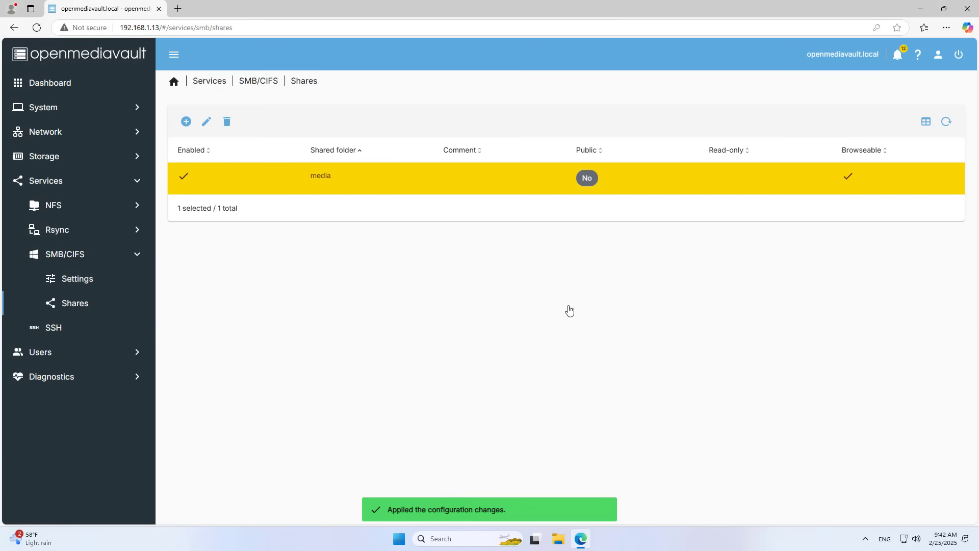
pyautogui.click(84, 137)
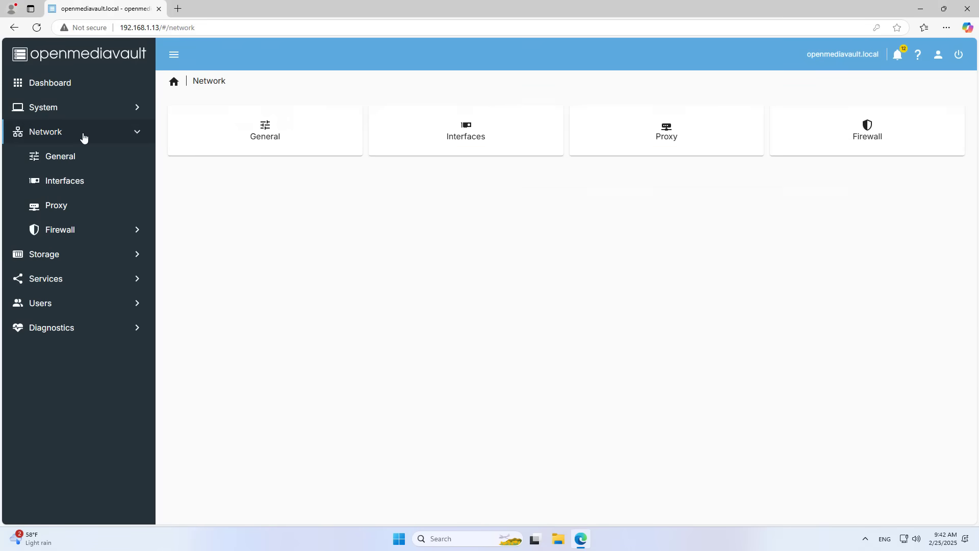
# Step: Edit interface enp7s0 and switch its IPv4 method to Static
pyautogui.click(488, 132)
pyautogui.click(338, 184)
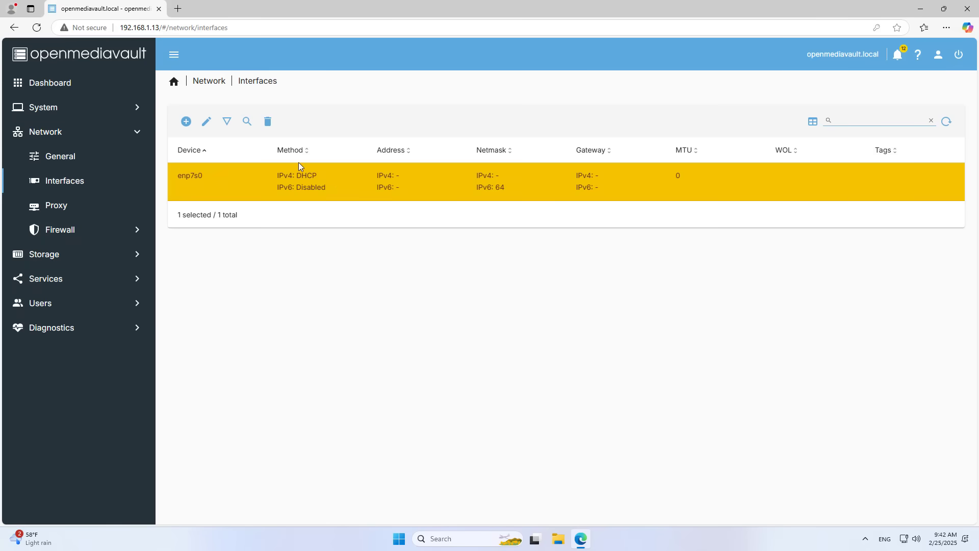
pyautogui.click(206, 121)
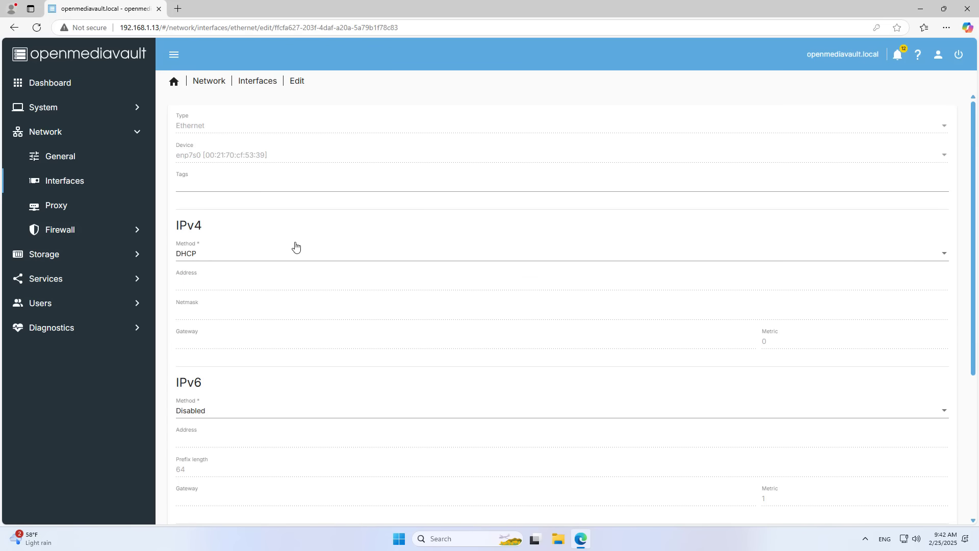
pyautogui.click(207, 255)
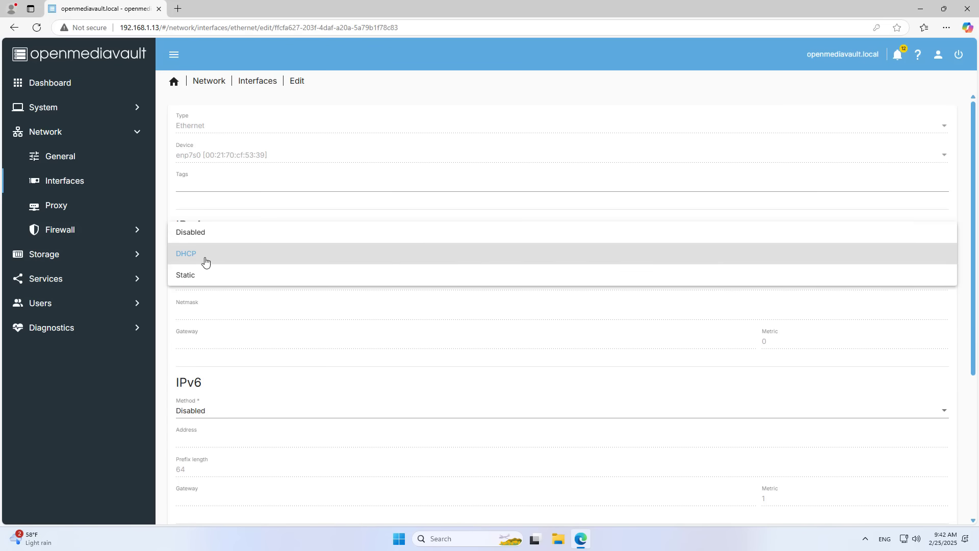
pyautogui.click(206, 276)
# Step: Enter address 192.168.1.13, netmask 255.255.255.0, gateway 192.168.1.1, DNS 8.8.8.8 and save
pyautogui.click(301, 293)
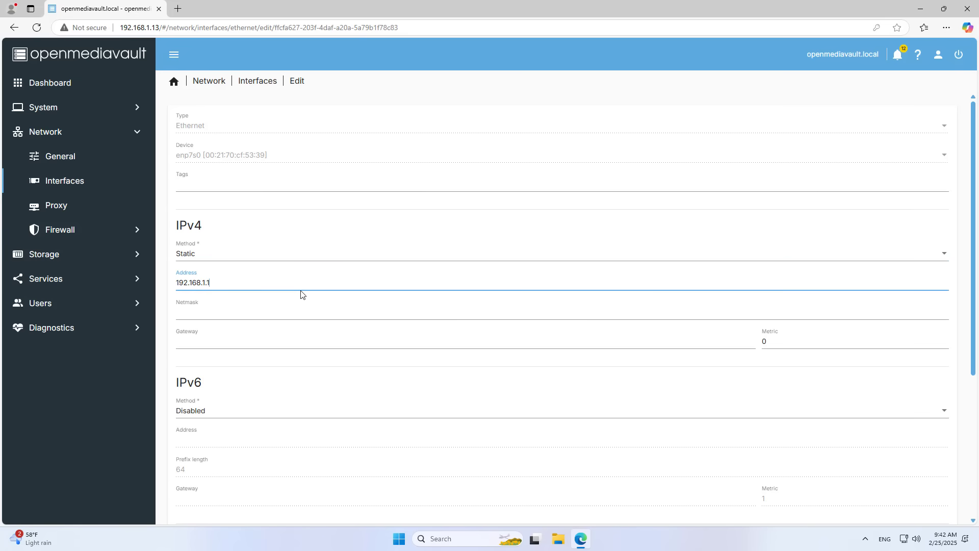
pyautogui.click(284, 315)
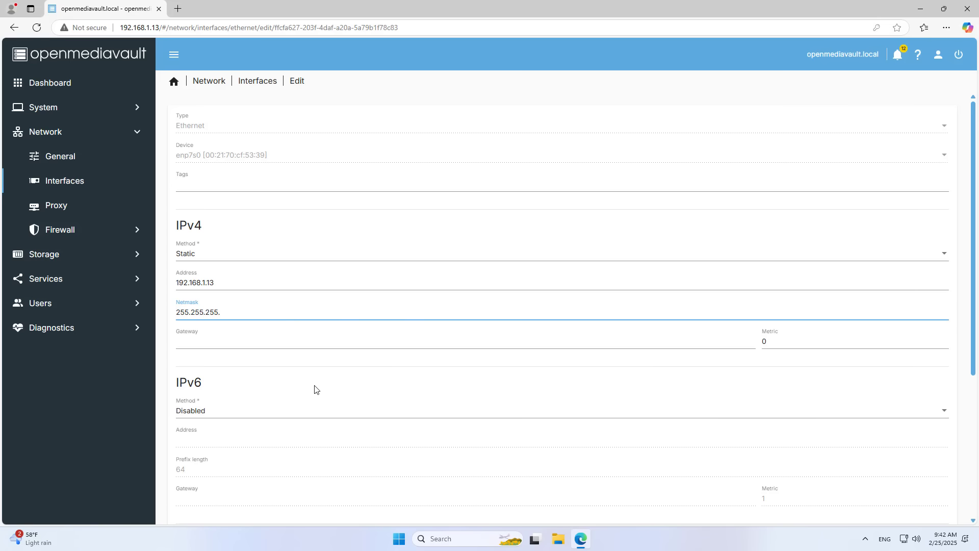
pyautogui.click(248, 344)
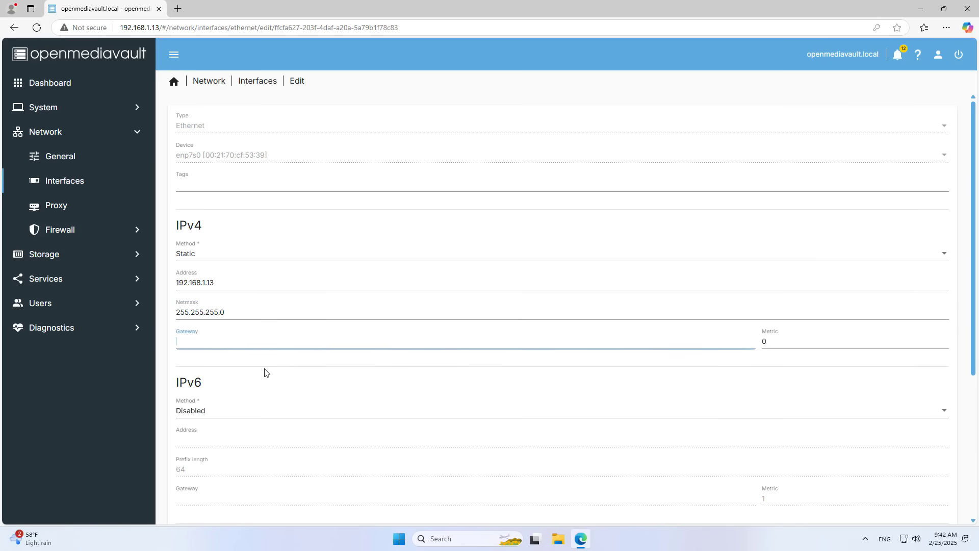
pyautogui.write('192.168.1.1')
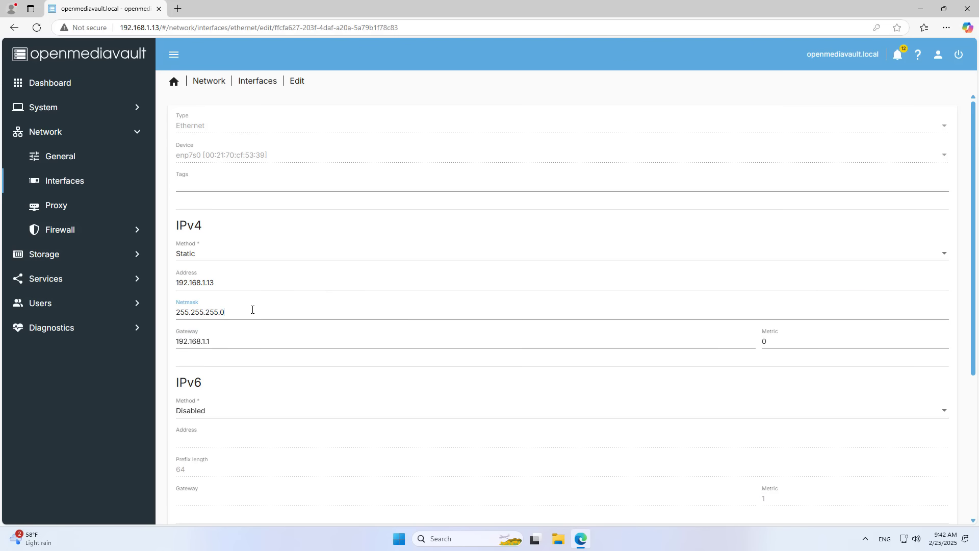
pyautogui.scroll(-4, 293, 339)
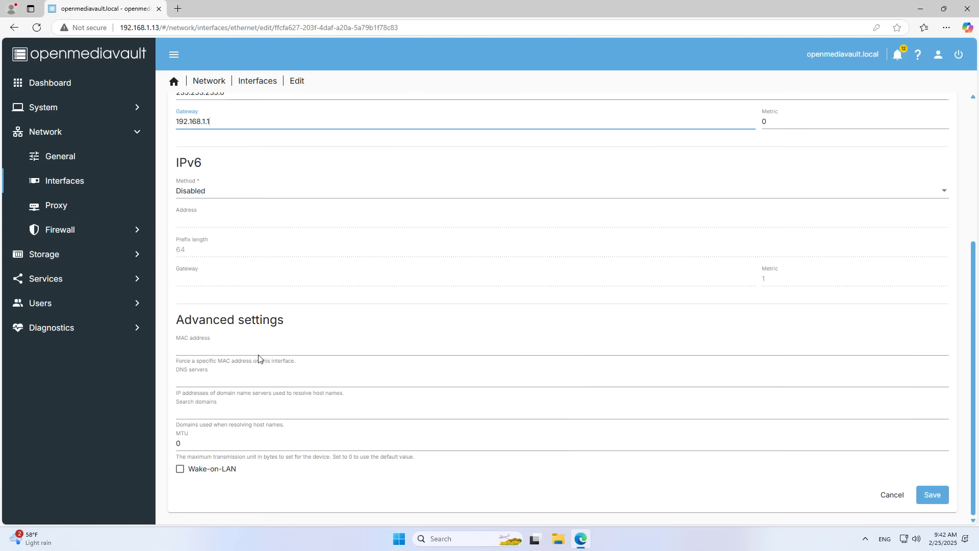
pyautogui.click(253, 382)
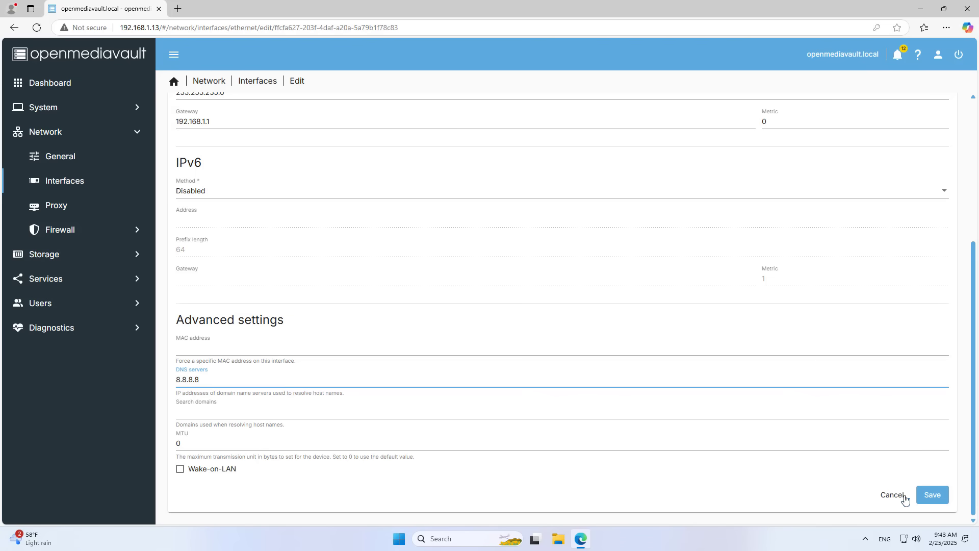
pyautogui.click(933, 495)
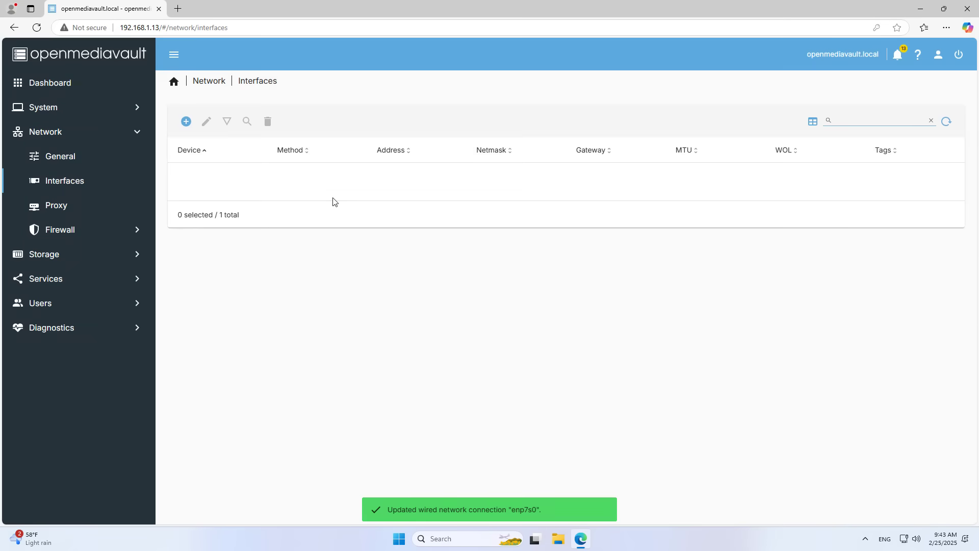
# Step: Apply the network changes and select the server IP in the browser address bar
pyautogui.click(334, 196)
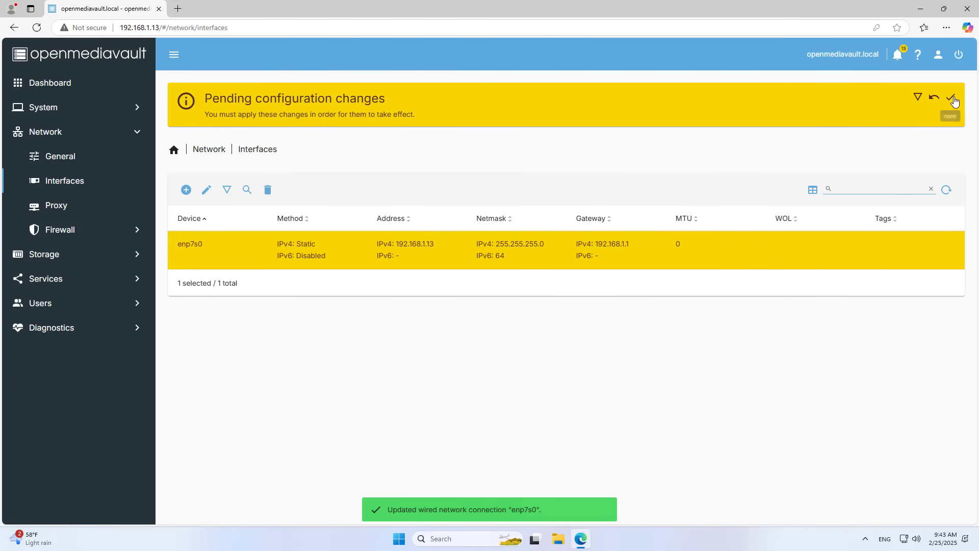
pyautogui.click(952, 98)
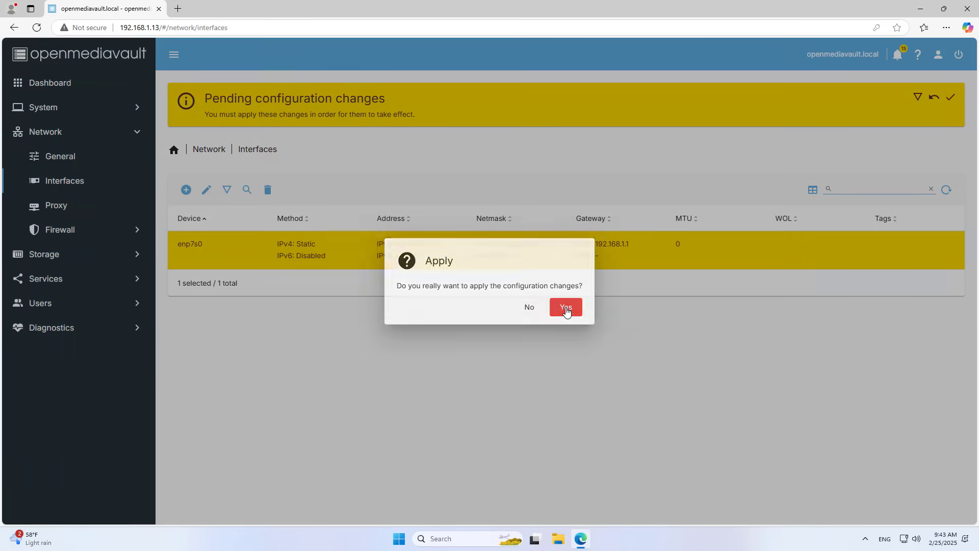
pyautogui.click(564, 307)
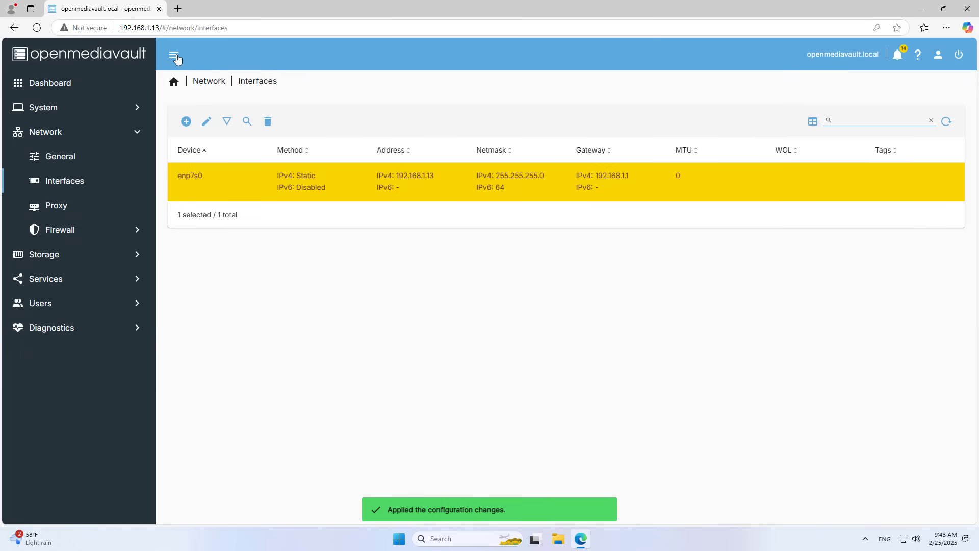
pyautogui.moveTo(158, 27); pyautogui.dragTo(116, 28)
# Step: Open the Windows Run dialog and change its path to \\192.168.1.13
pyautogui.click(921, 9)
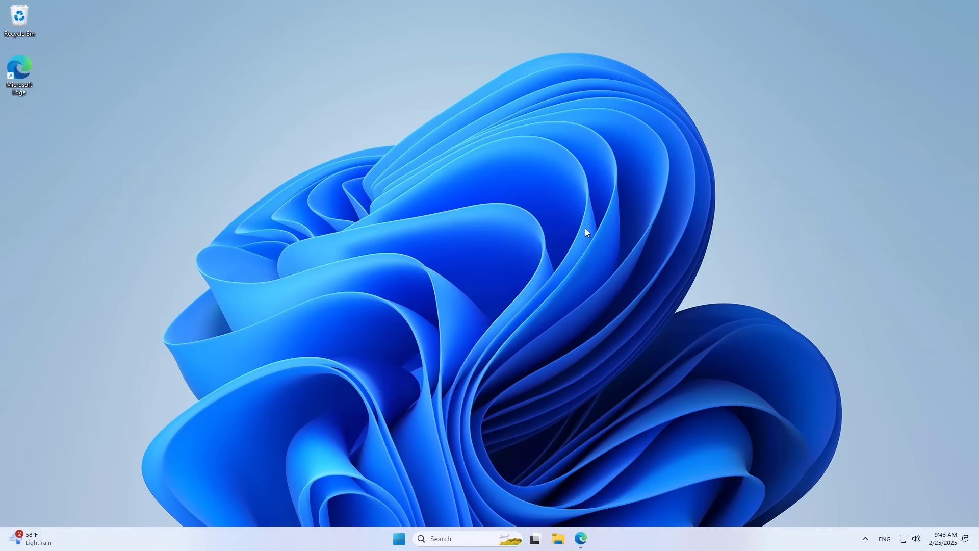
pyautogui.click(451, 535)
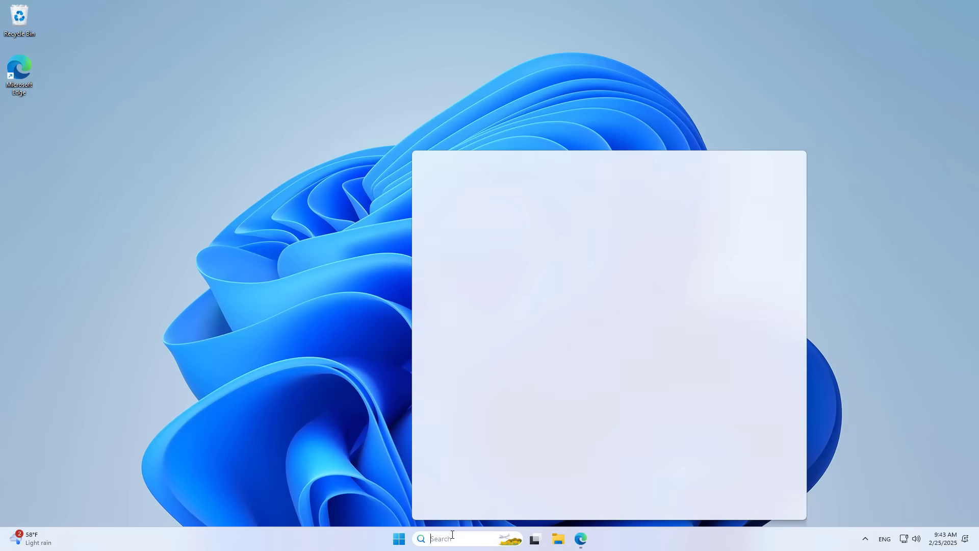
pyautogui.write('run')
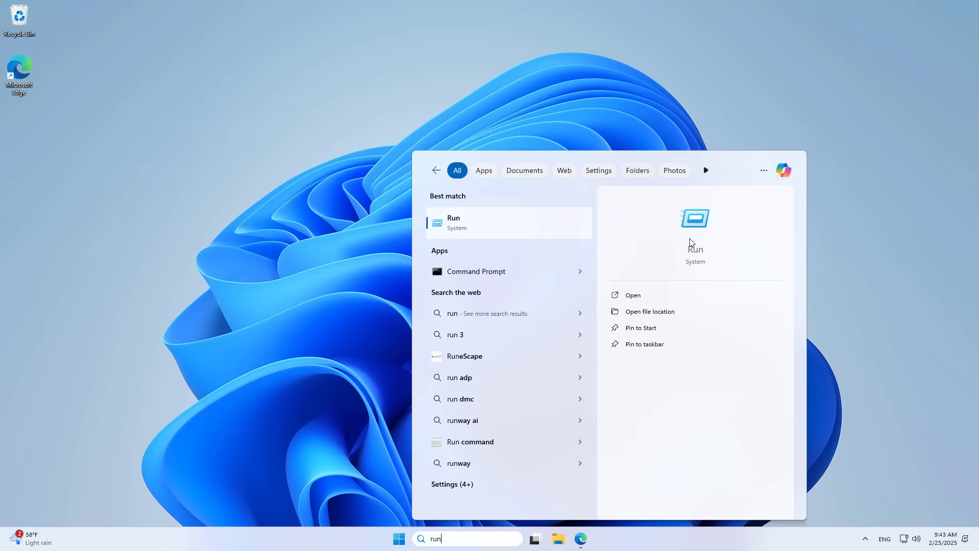
pyautogui.click(693, 241)
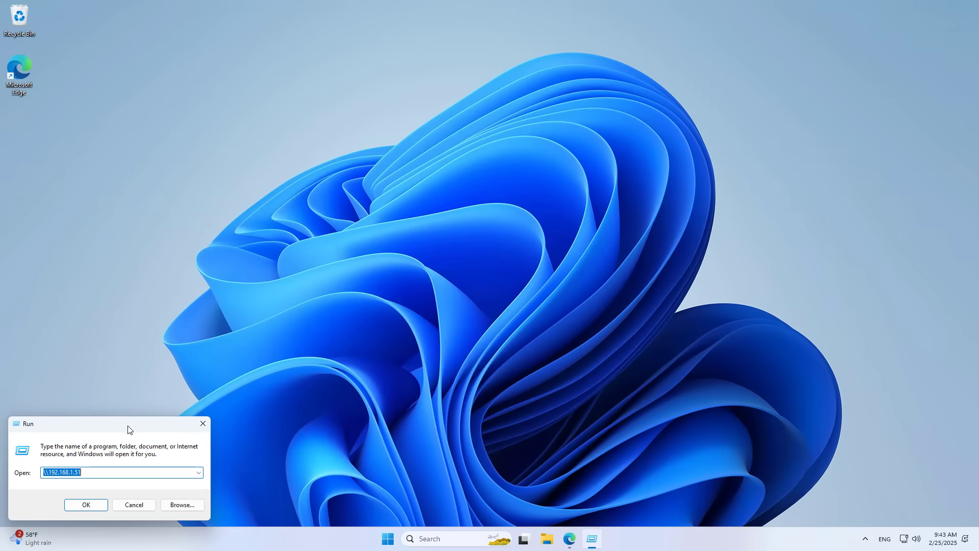
pyautogui.moveTo(128, 429); pyautogui.dragTo(431, 281)
pyautogui.click(391, 324)
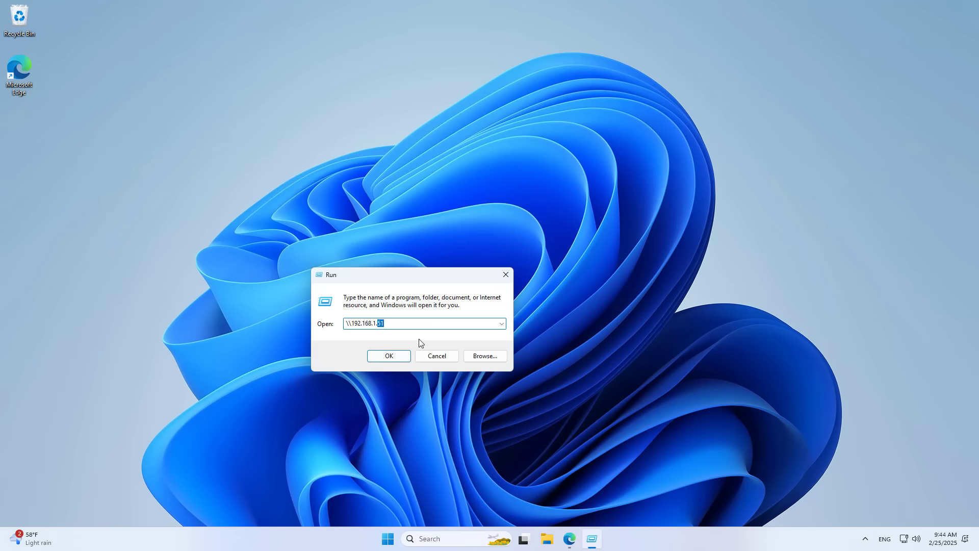
pyautogui.write('13')
pyautogui.moveTo(394, 325); pyautogui.dragTo(354, 324)
pyautogui.click(569, 539)
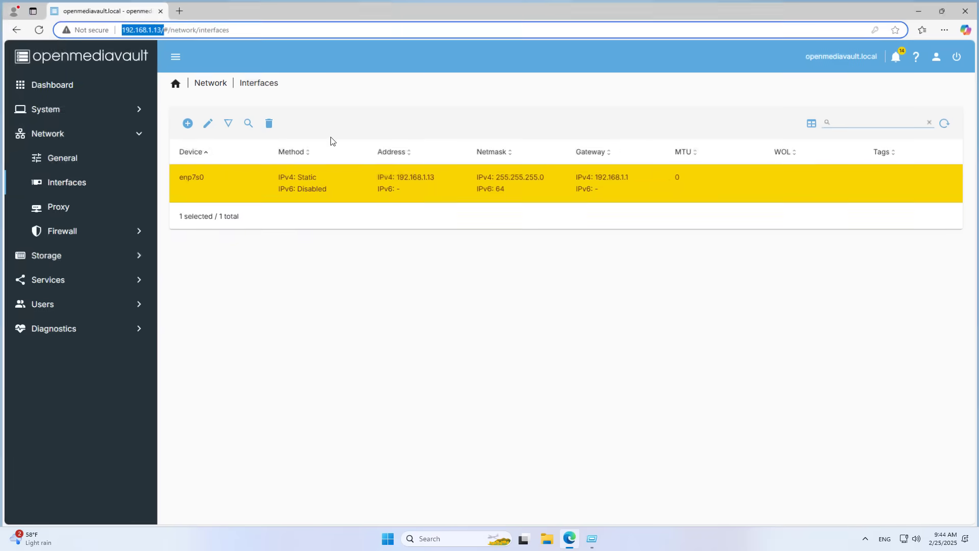
# Step: Run \\192.168.1.13 and enter the new user's name in the credentials prompt
pyautogui.click(920, 9)
pyautogui.click(396, 356)
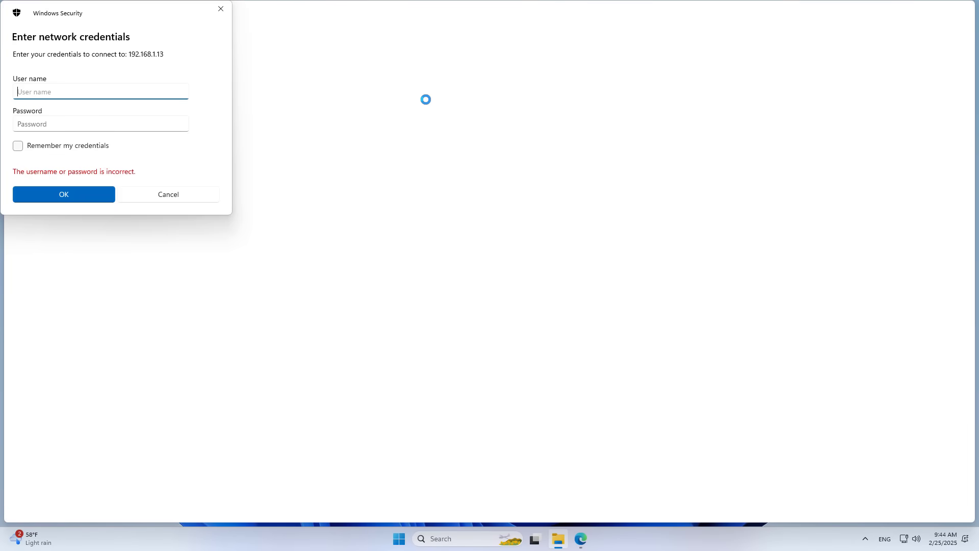
pyautogui.write('netvn')
pyautogui.click(150, 128)
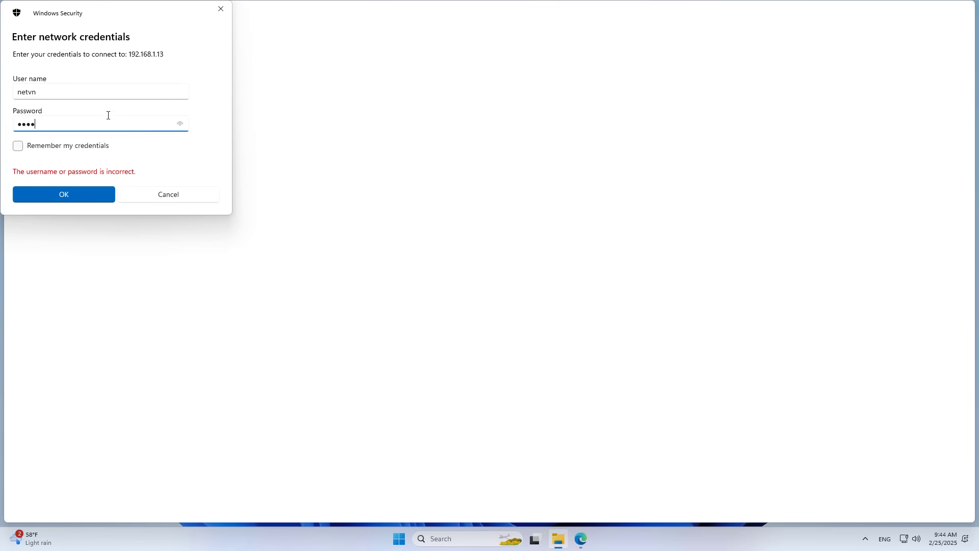
pyautogui.doubleClick(25, 92)
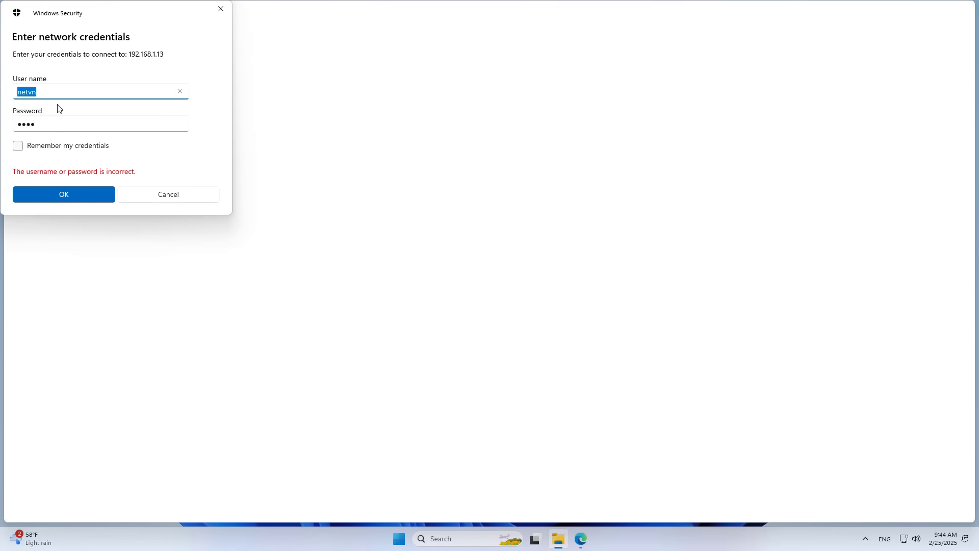
# Step: Check the user account list in openmediavault's Users section
pyautogui.click(587, 546)
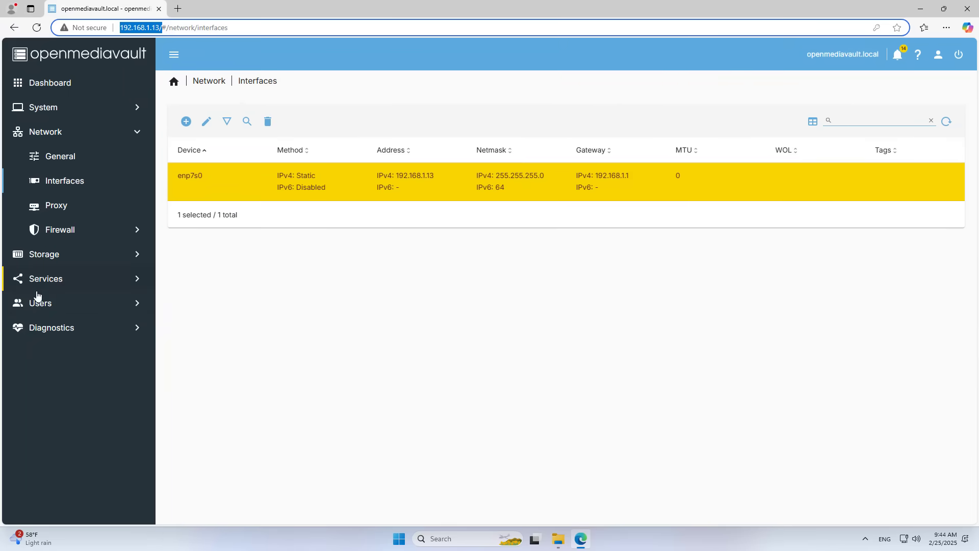
pyautogui.click(37, 305)
pyautogui.click(72, 255)
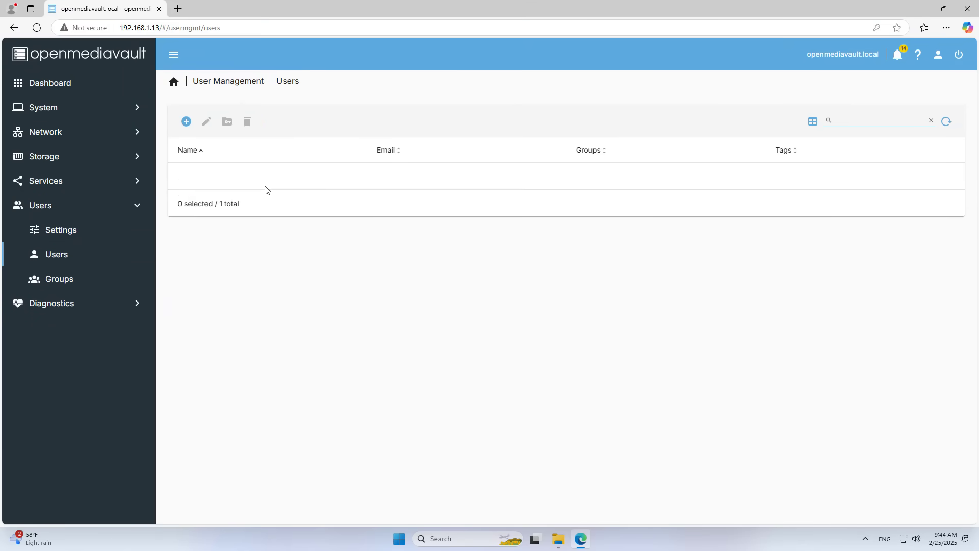
pyautogui.click(189, 177)
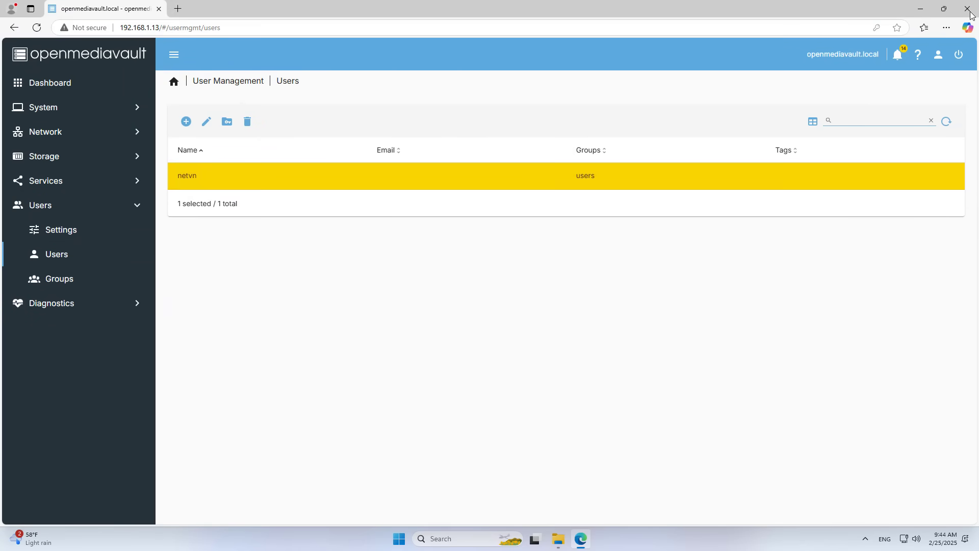
# Step: Submit the credentials and select the media share in File Explorer
pyautogui.click(920, 8)
pyautogui.click(70, 195)
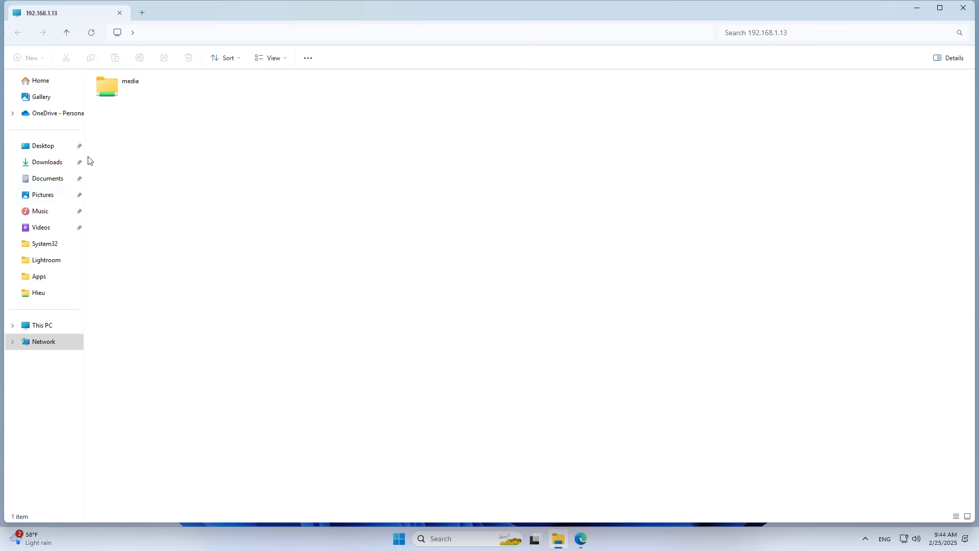
pyautogui.click(117, 82)
pyautogui.click(581, 540)
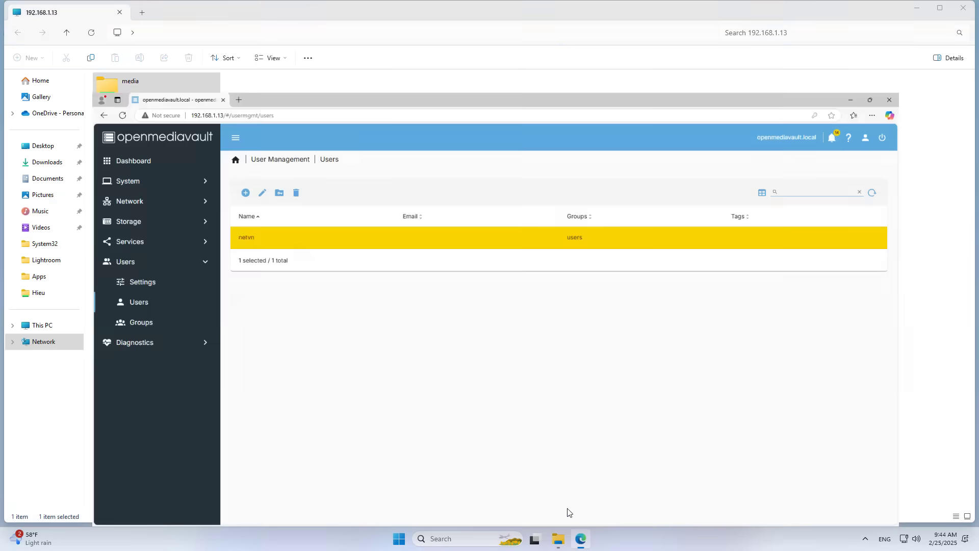
pyautogui.click(78, 161)
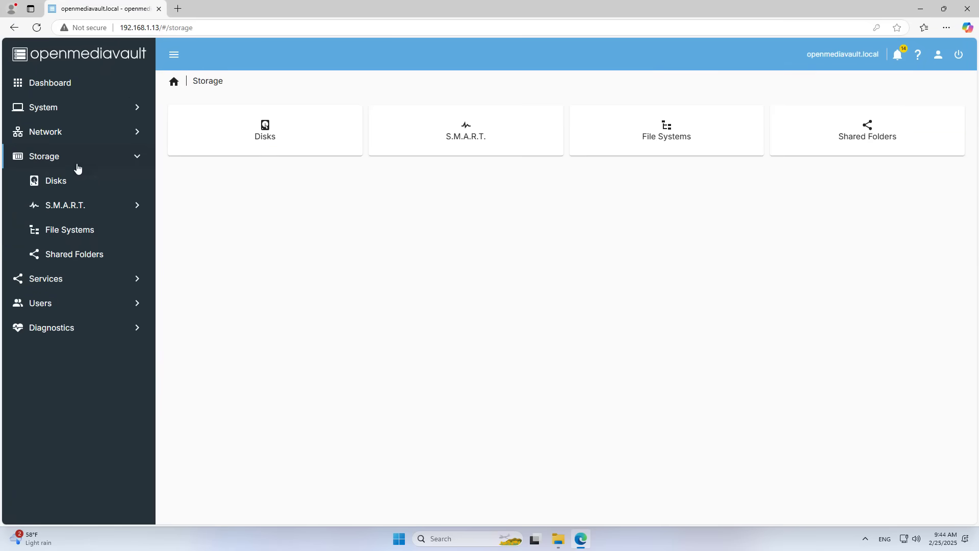
pyautogui.click(71, 255)
pyautogui.click(198, 192)
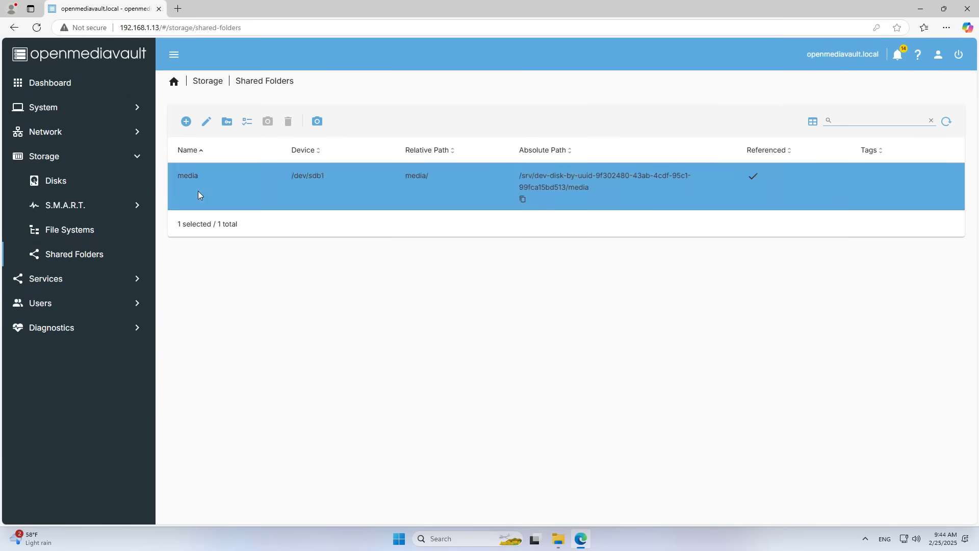
pyautogui.click(59, 280)
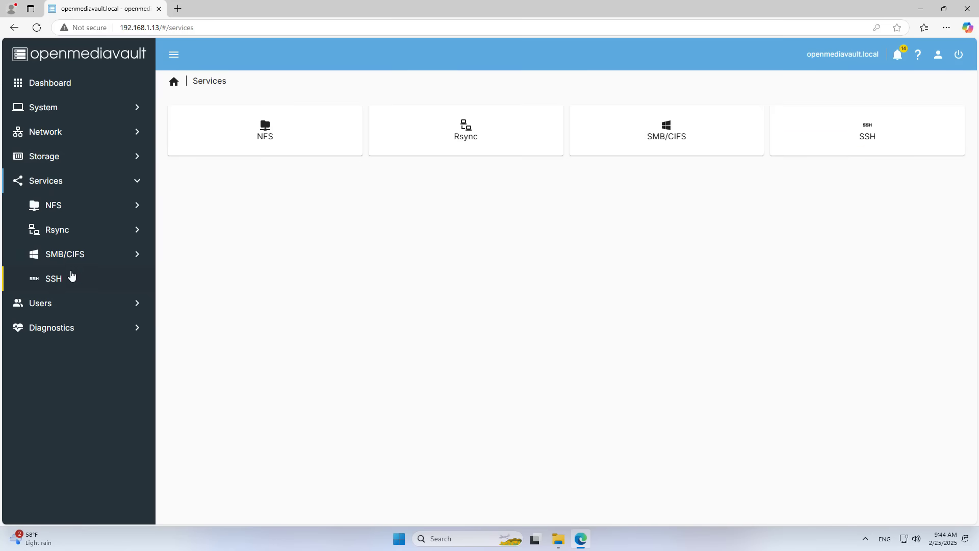
pyautogui.click(79, 256)
pyautogui.click(725, 136)
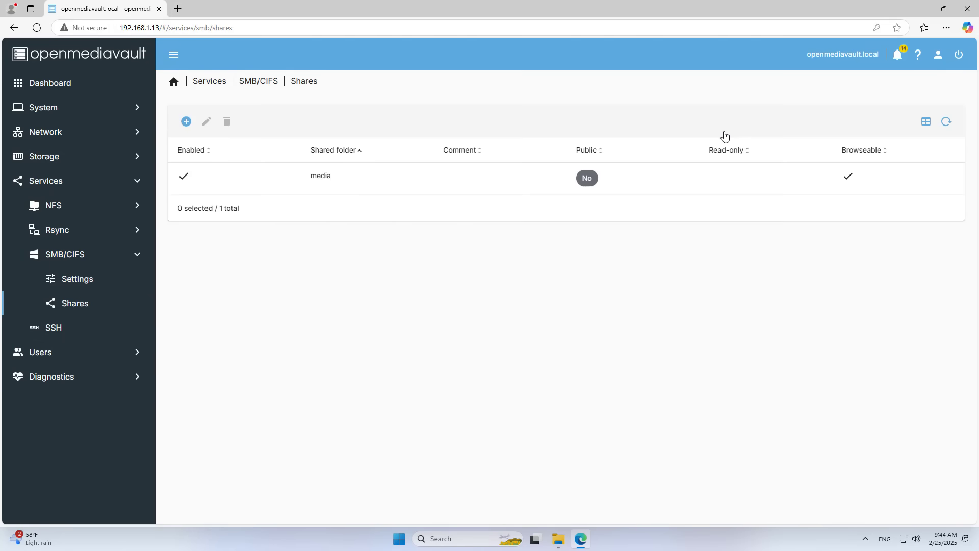
pyautogui.click(308, 178)
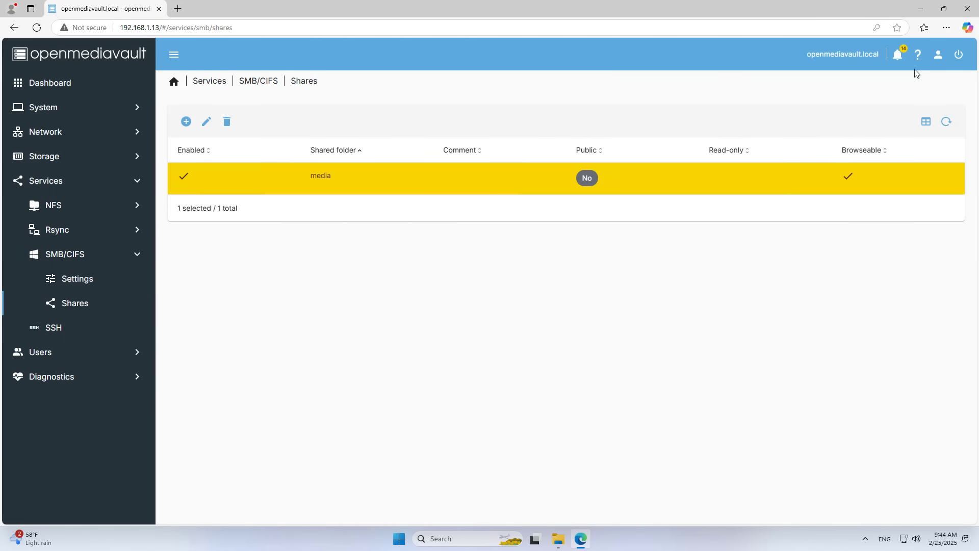
pyautogui.click(921, 8)
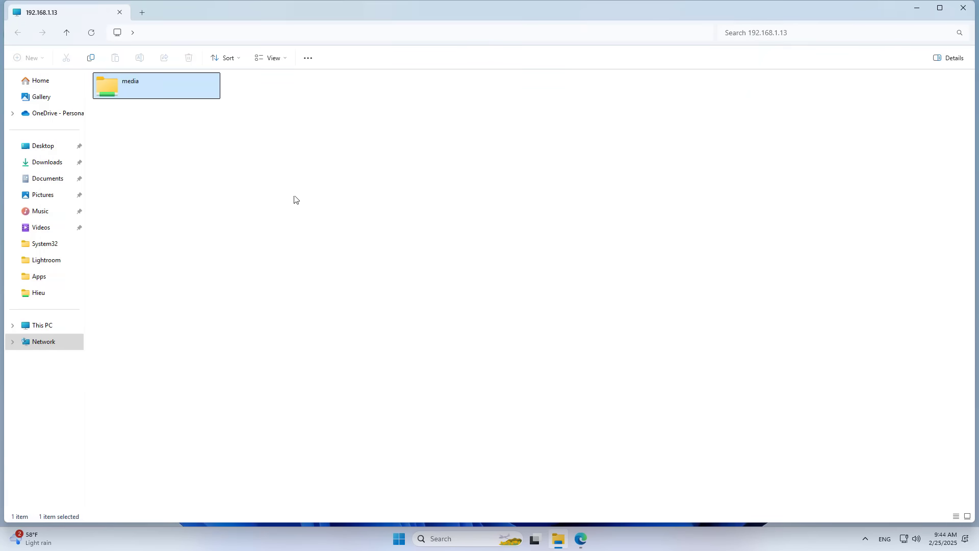
# Step: Create a text document named 'smb ok' inside the media share and close File Explorer
pyautogui.doubleClick(179, 94)
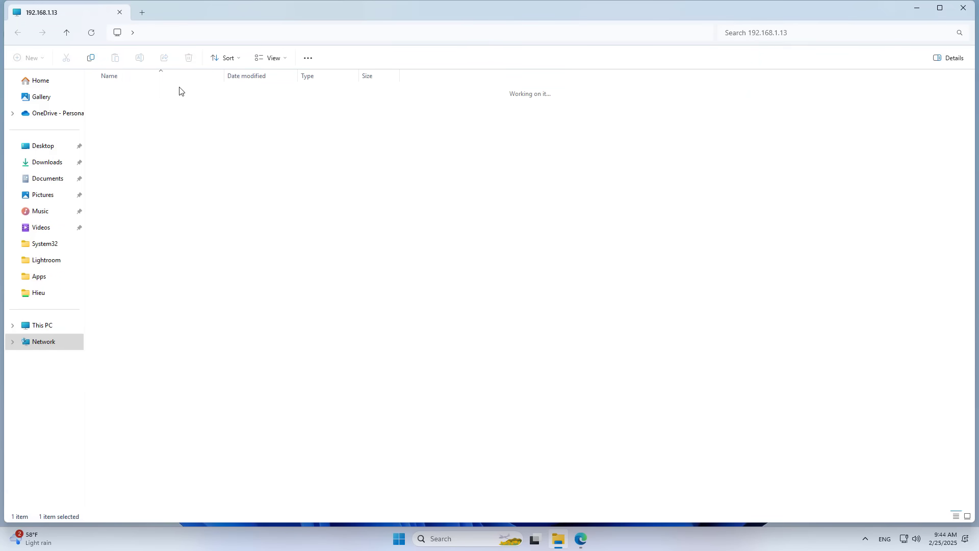
pyautogui.rightClick(179, 136)
pyautogui.moveTo(258, 250)
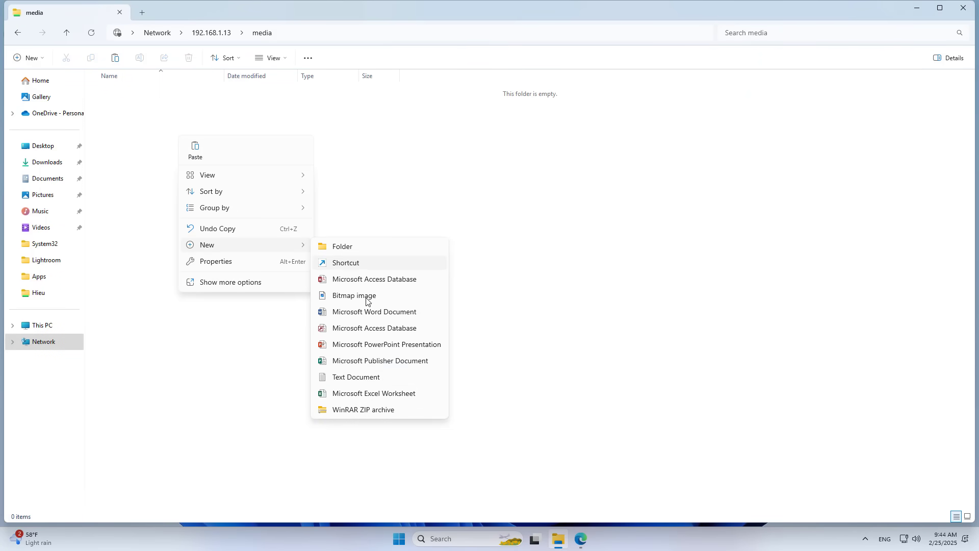
pyautogui.click(357, 378)
pyautogui.write('smb ok')
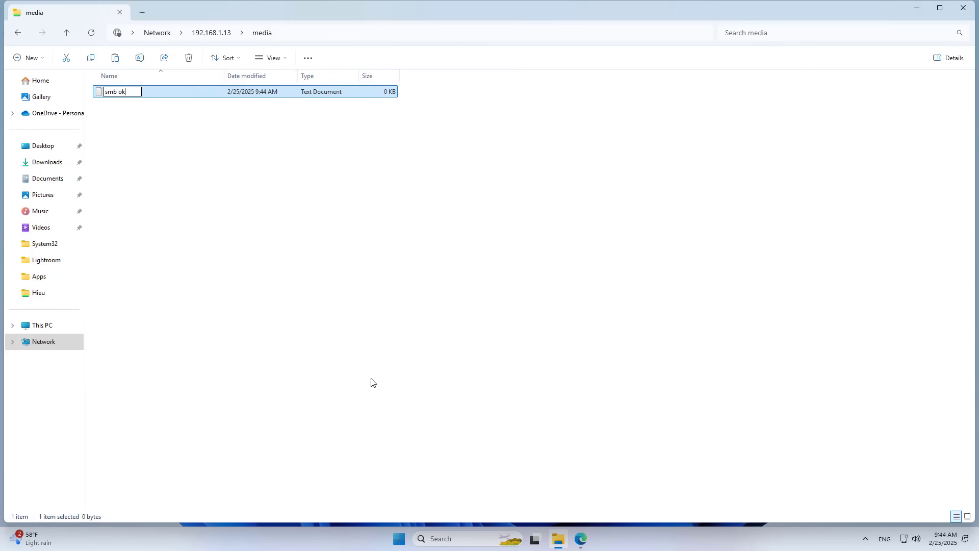
pyautogui.press('Escape')
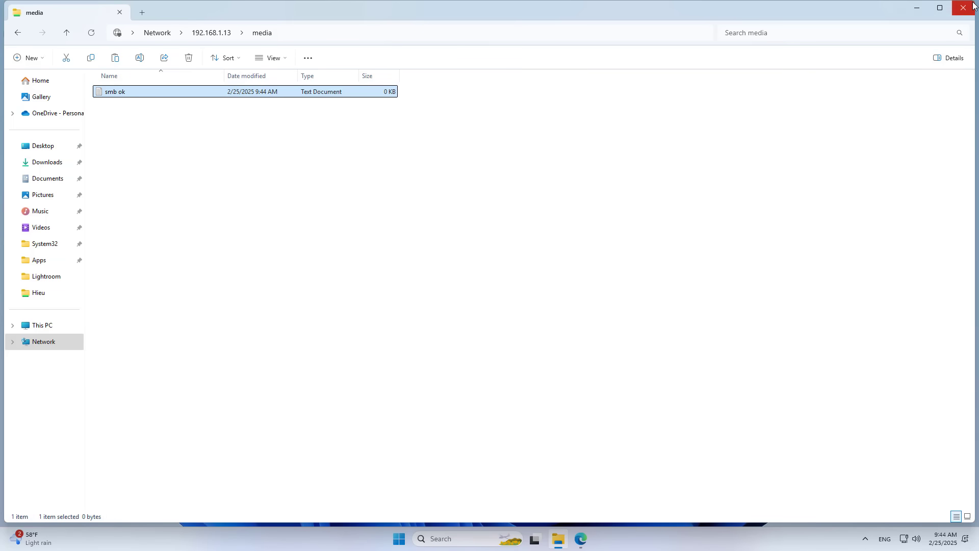
pyautogui.click(963, 8)
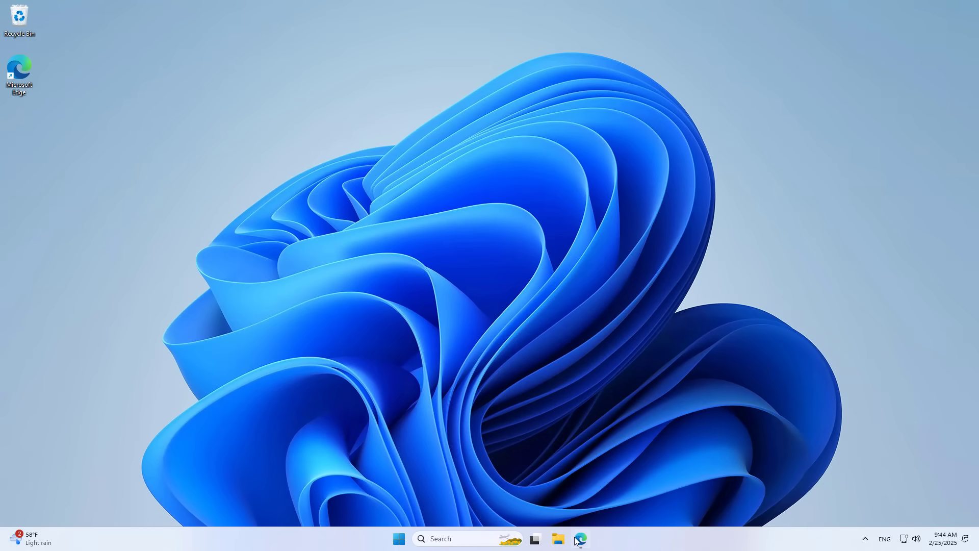
pyautogui.click(580, 538)
# Step: Open Storage > Disks and inspect the existing /dev/sda and /dev/sdb disks
pyautogui.click(42, 162)
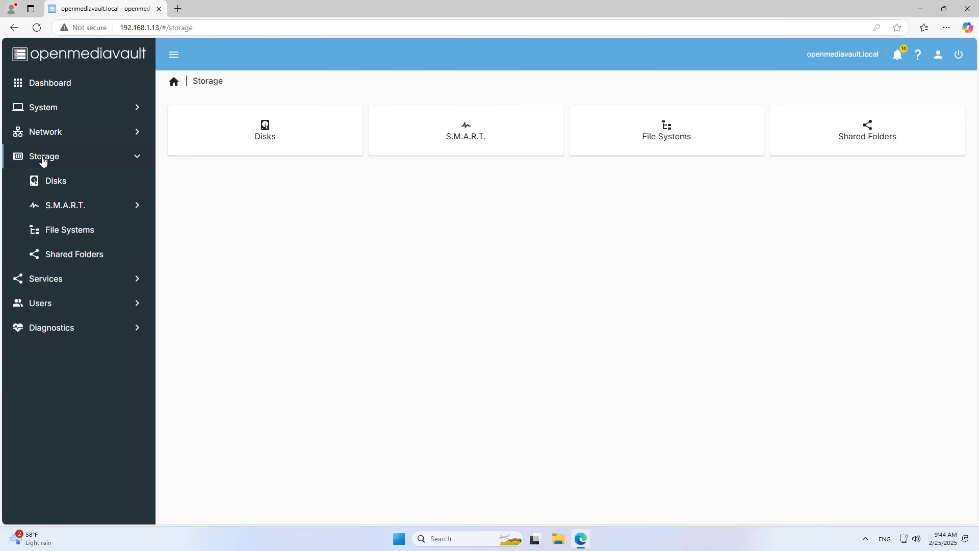
pyautogui.click(55, 182)
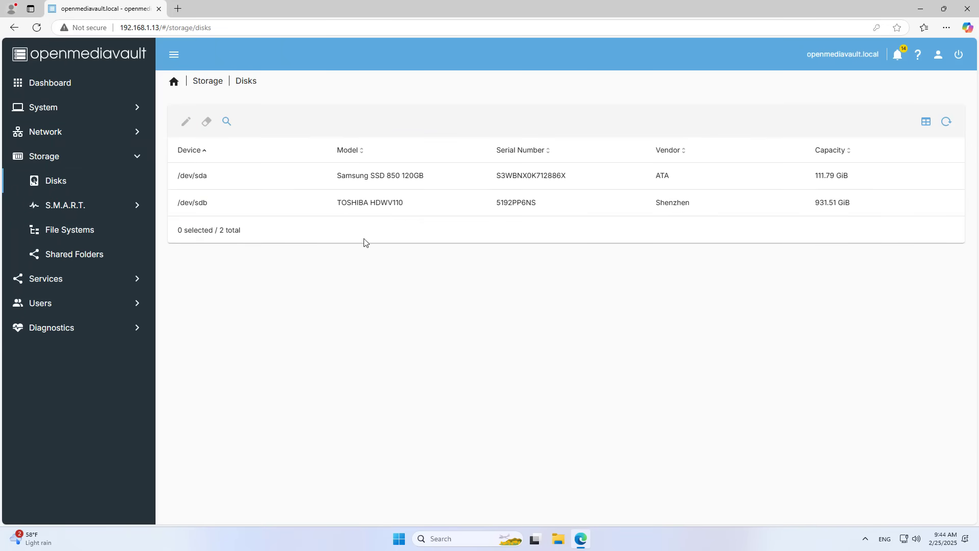
pyautogui.click(380, 200)
pyautogui.click(350, 176)
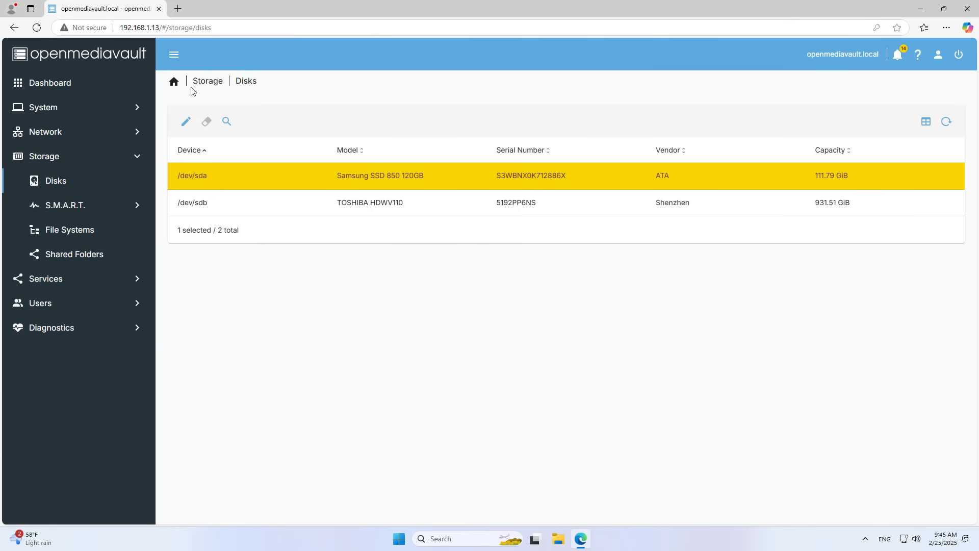
# Step: Reload the disk list, select the new 465.73 GiB WD /dev/sdc, and start wiping it
pyautogui.click(202, 84)
pyautogui.click(269, 136)
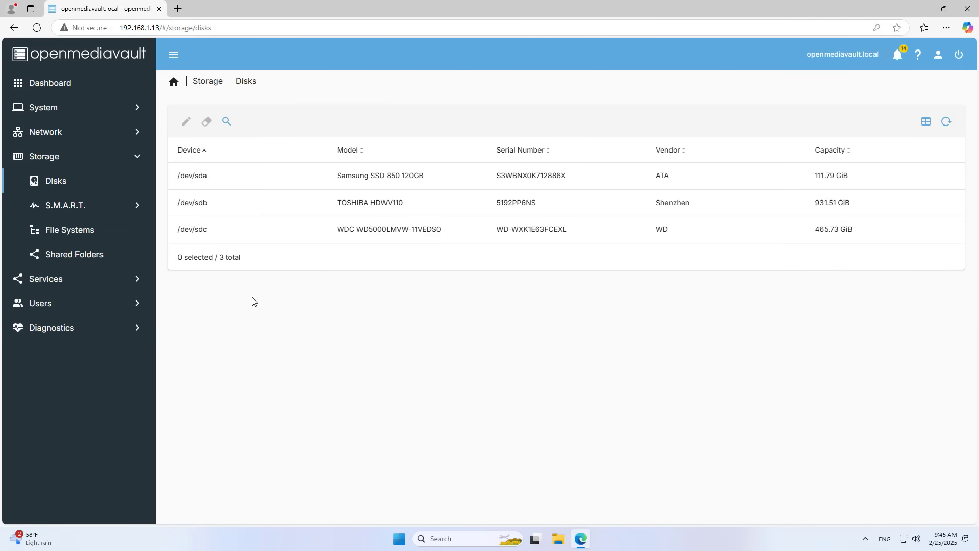
pyautogui.click(500, 228)
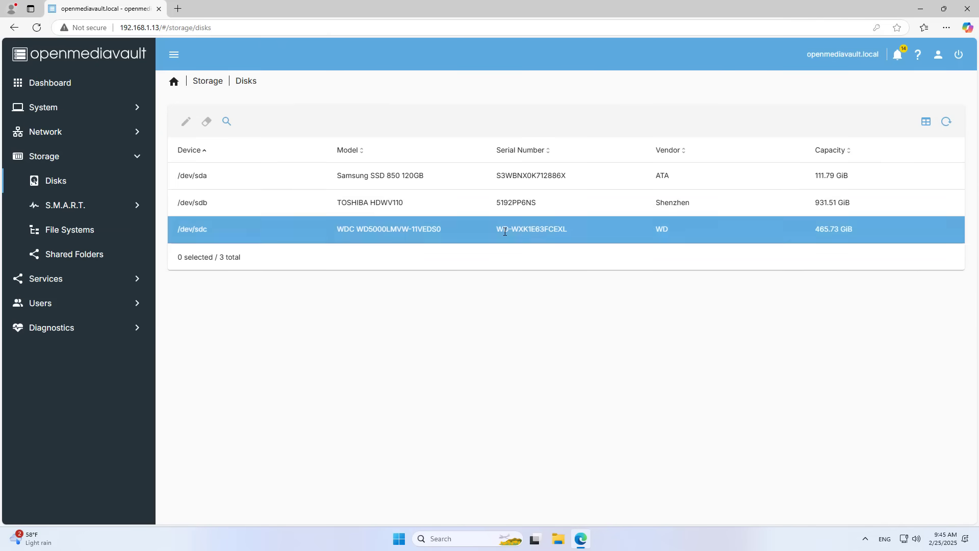
pyautogui.moveTo(835, 233); pyautogui.dragTo(245, 229)
pyautogui.moveTo(183, 231); pyautogui.dragTo(204, 145)
pyautogui.click(246, 325)
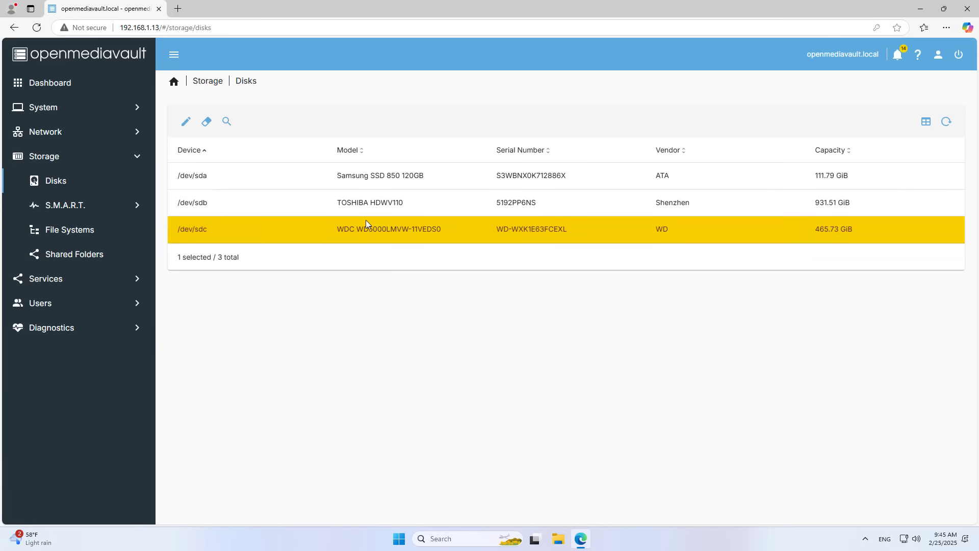
pyautogui.click(207, 124)
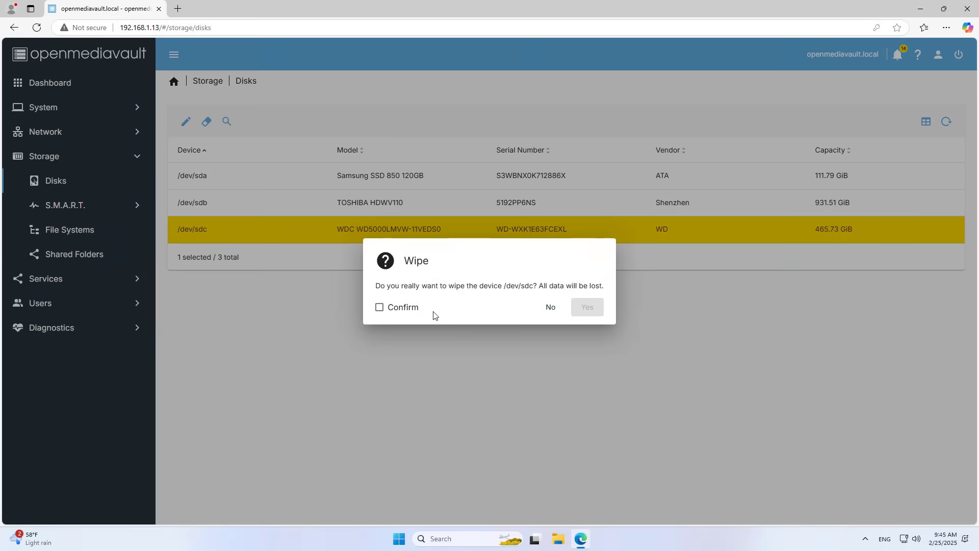
# Step: Confirm data loss, quick-wipe /dev/sdc, close the output, and go to File Systems
pyautogui.click(403, 307)
pyautogui.click(593, 309)
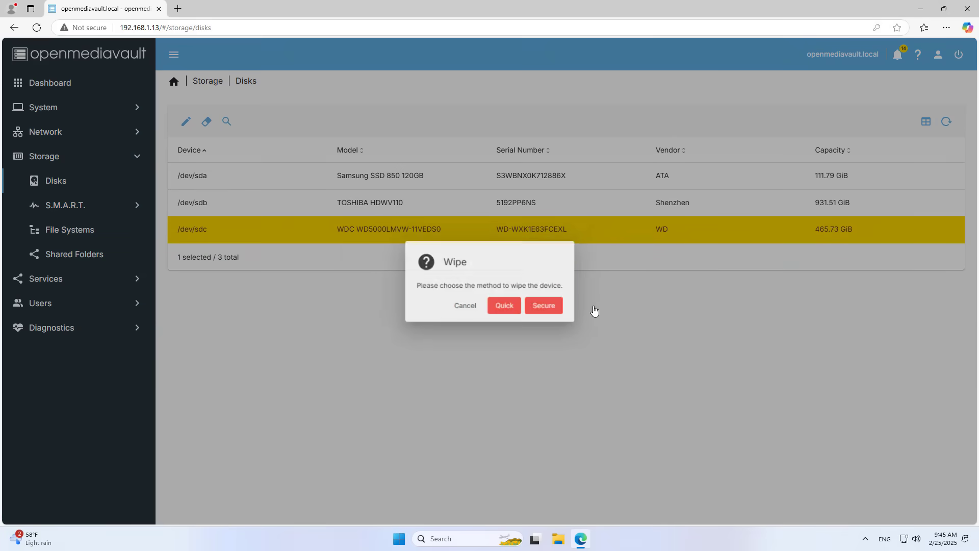
pyautogui.click(512, 308)
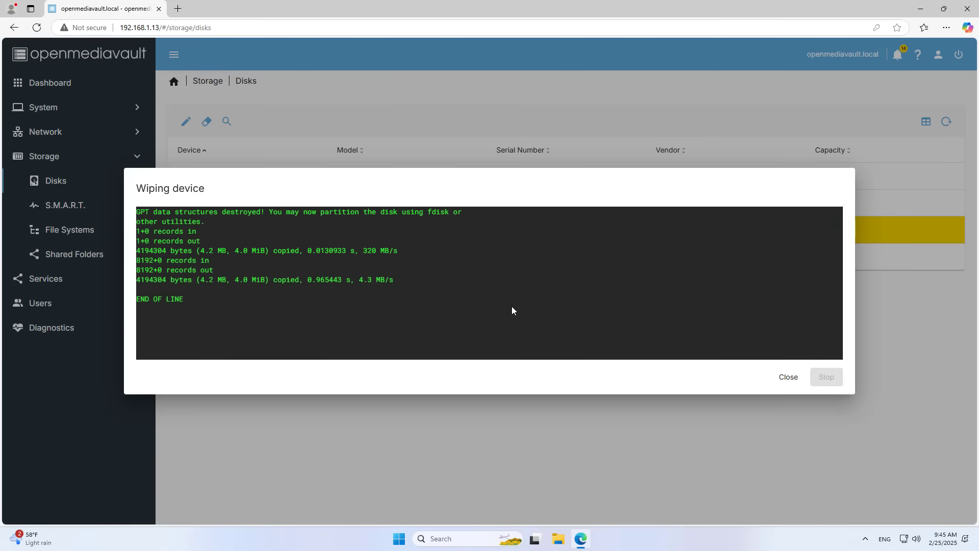
pyautogui.tripleClick(186, 303)
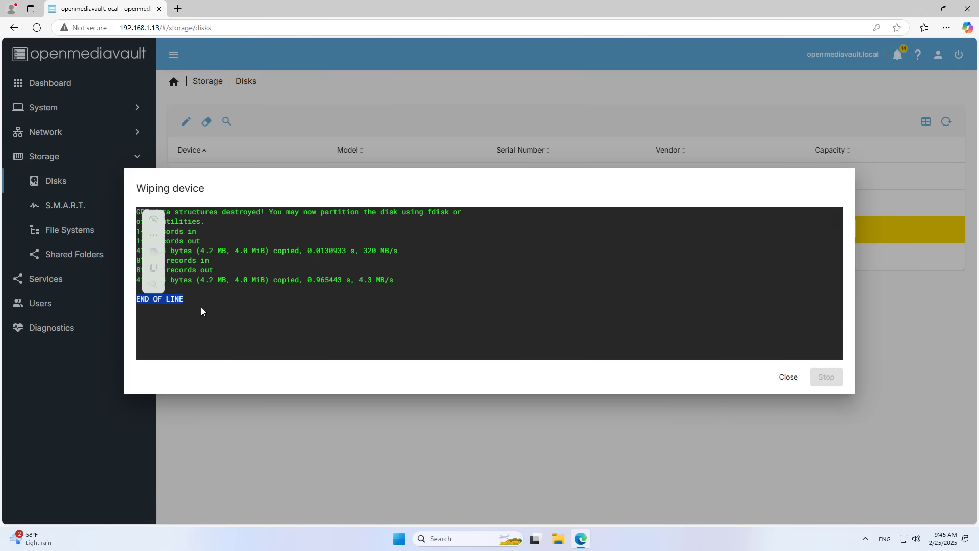
pyautogui.click(788, 378)
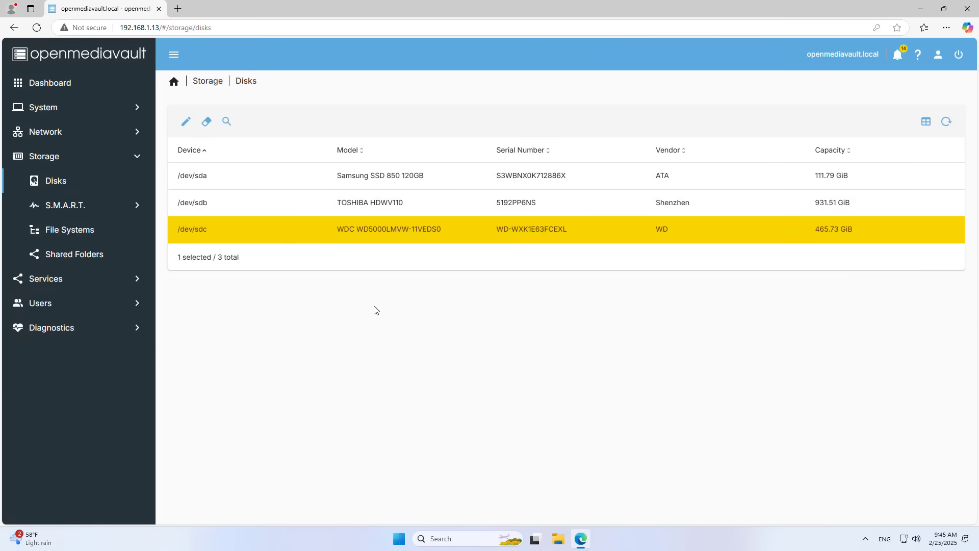
pyautogui.click(85, 230)
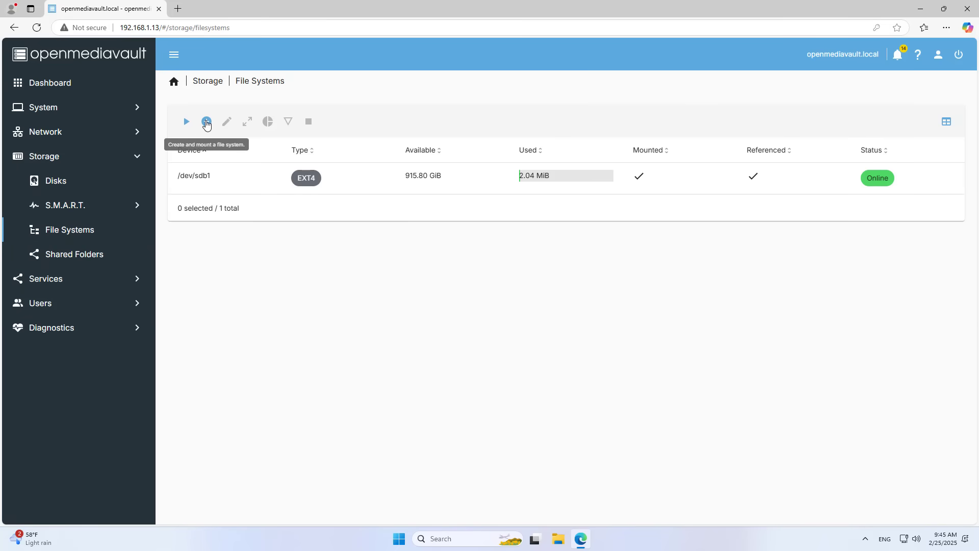
# Step: Start a new EXT4 file system on the WDC WD5000LMVW /dev/sdc (465.73 GiB) disk
pyautogui.click(206, 124)
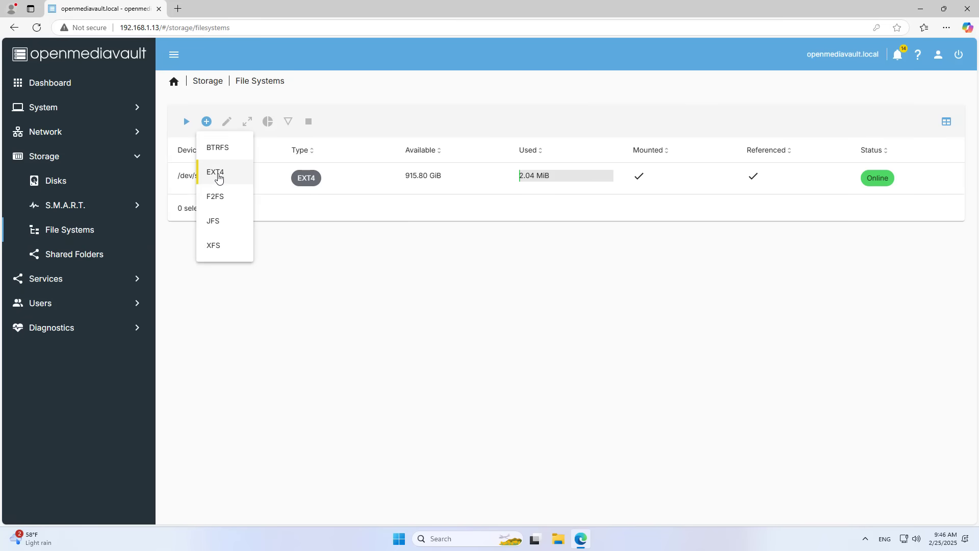
pyautogui.click(219, 177)
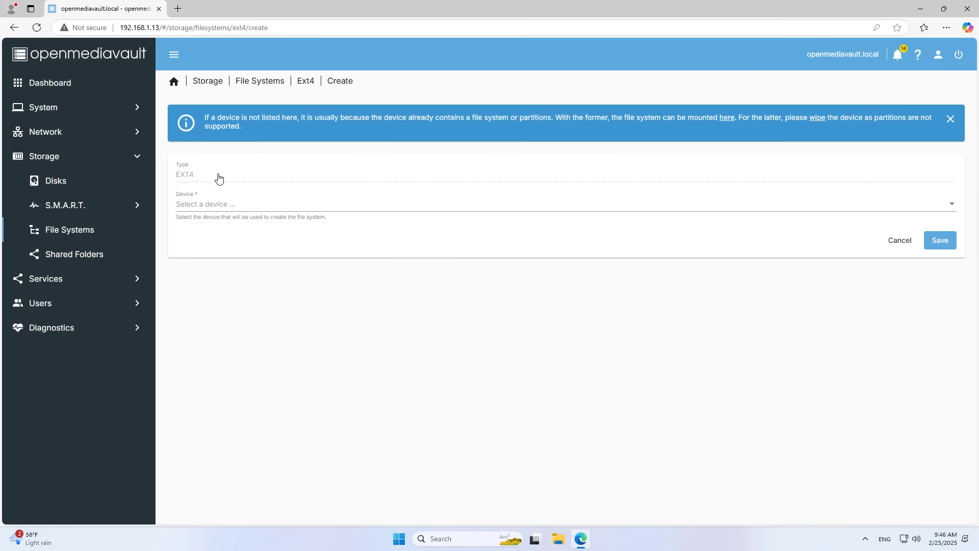
pyautogui.click(226, 213)
pyautogui.click(277, 207)
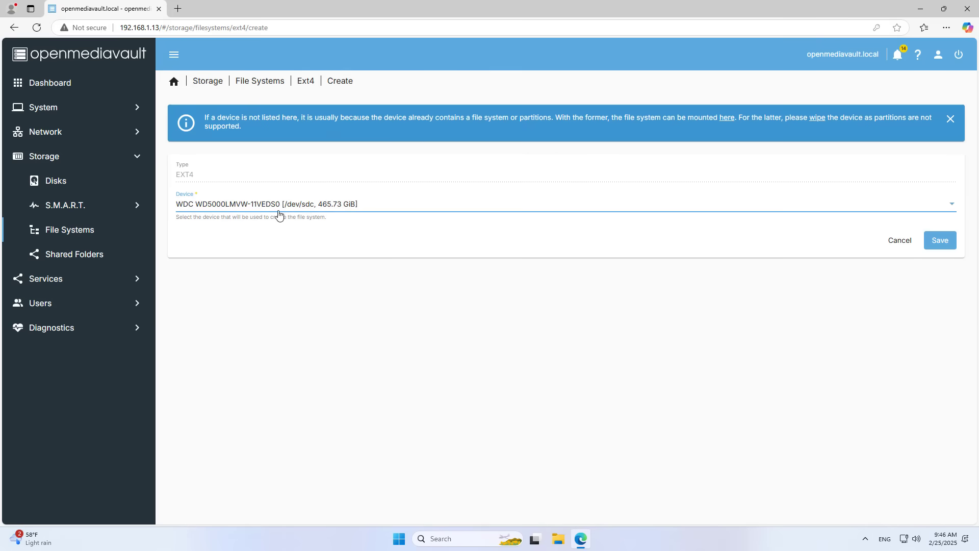